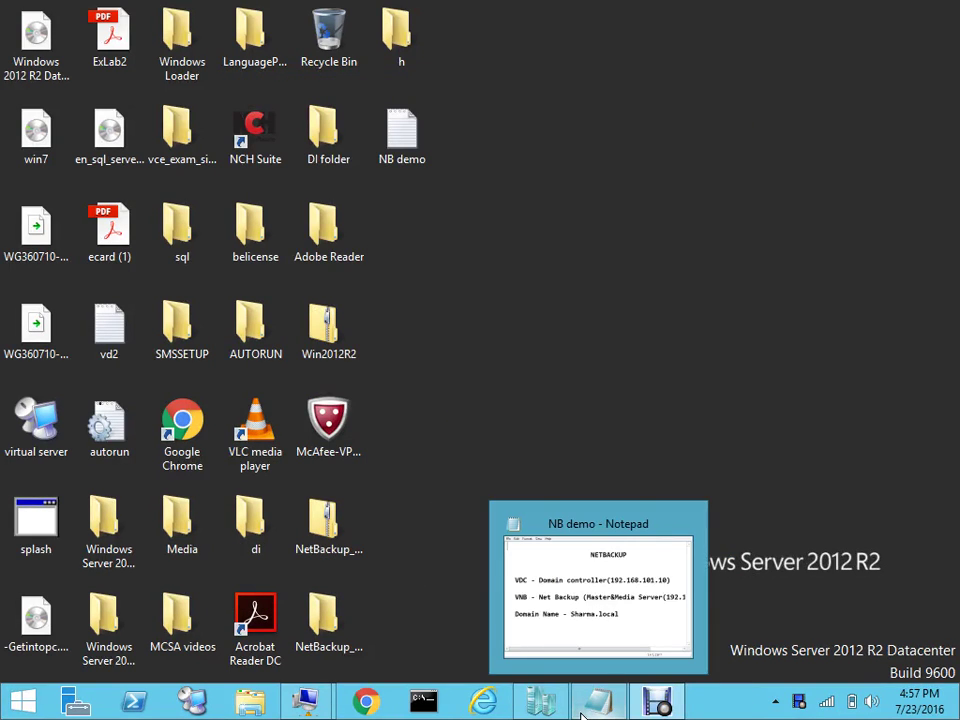
# - Open the NB demo notes in Notepad and maximize them to review the server names and addresses
pyautogui.click(585, 712)
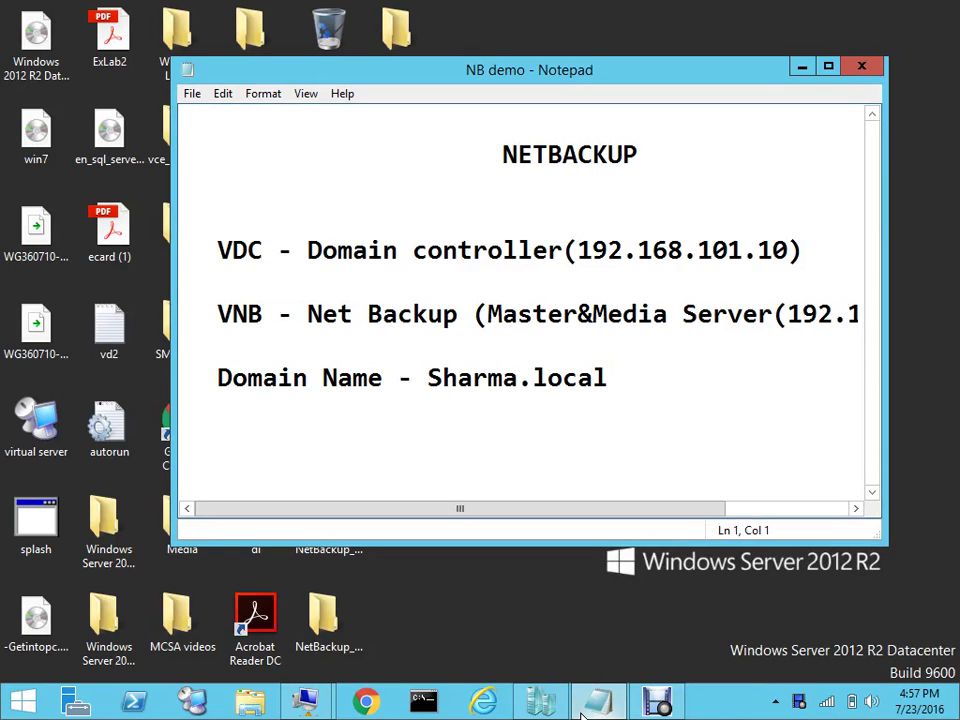
pyautogui.click(827, 70)
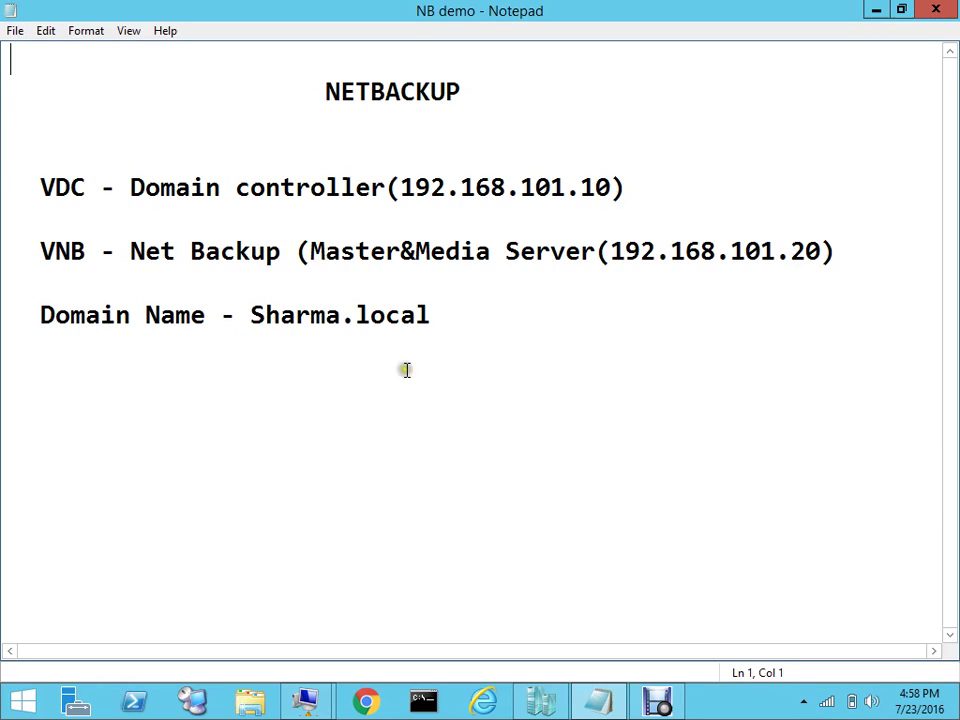
# - Switch to the VNB virtual machine, close its open NetBackup console and display the machine full screen
pyautogui.moveTo(320, 708)
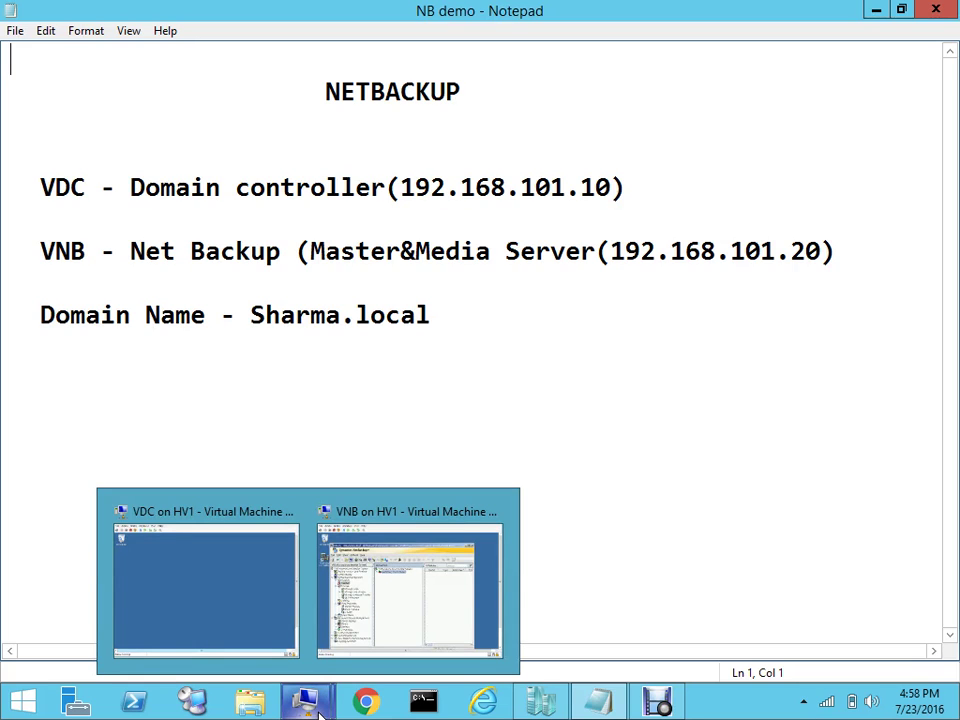
pyautogui.click(426, 630)
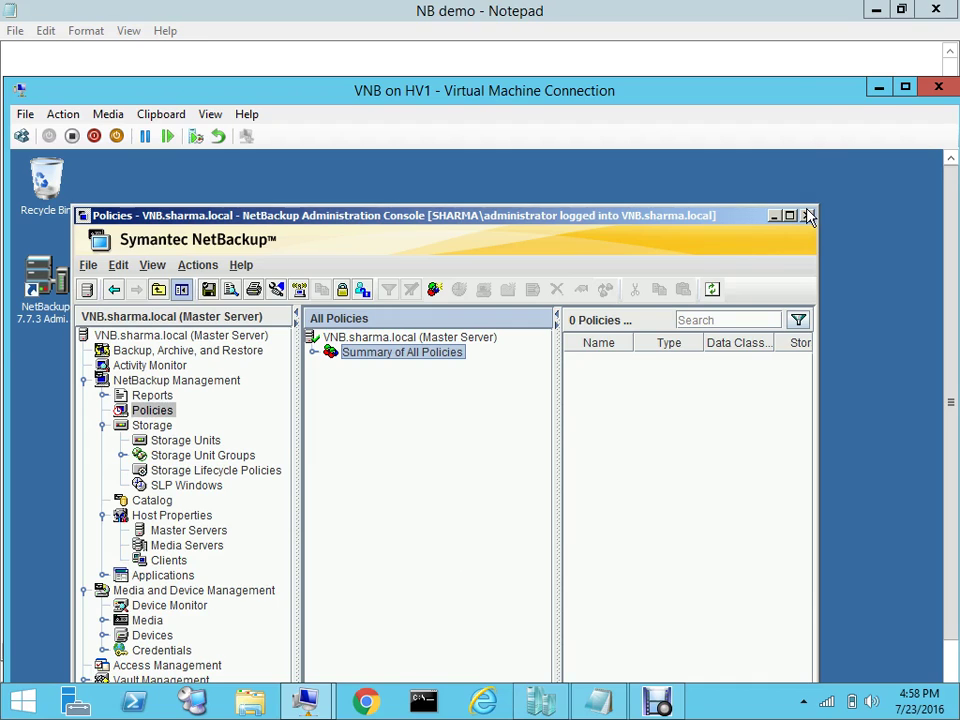
pyautogui.click(810, 216)
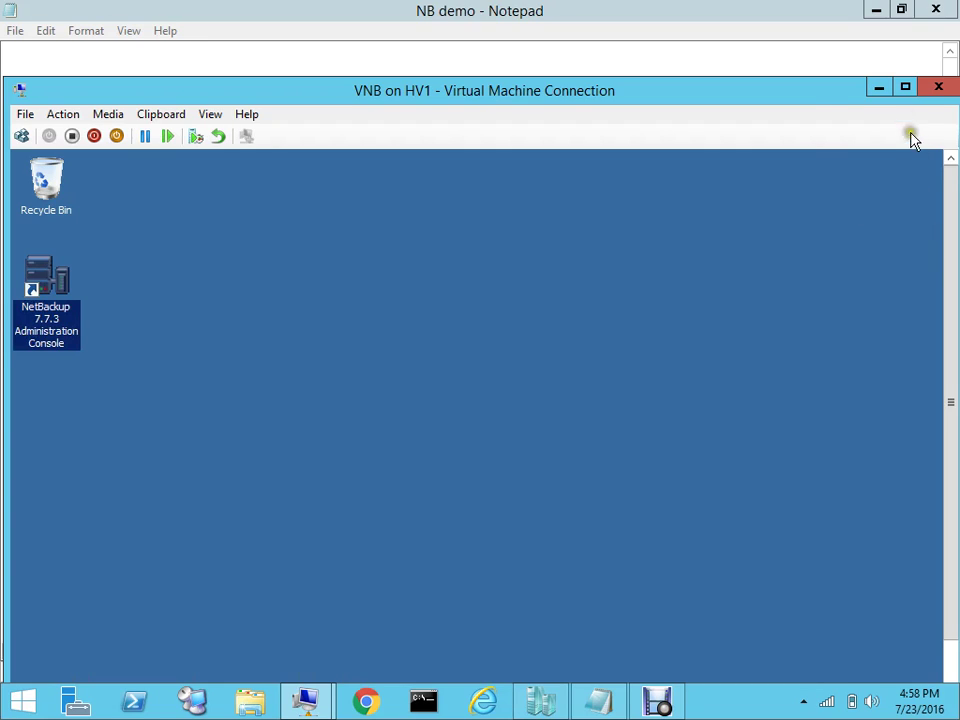
pyautogui.click(905, 88)
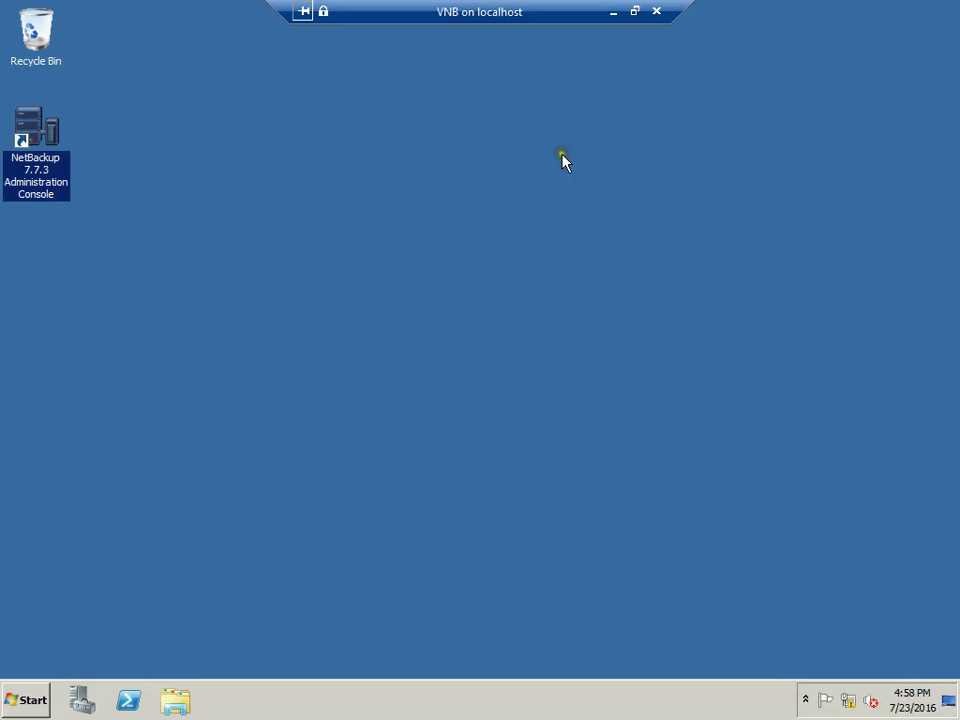
# - Launch the NetBackup 7.7.3 Administration Console and log in to the VNB host with the administrator account password
pyautogui.rightClick(35, 197)
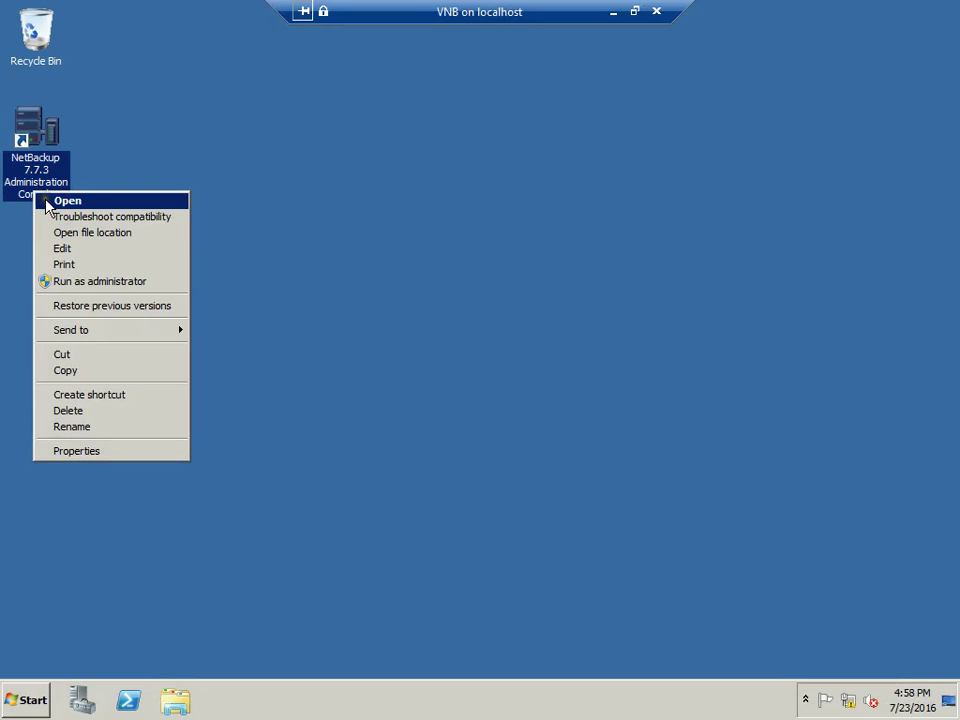
pyautogui.click(45, 203)
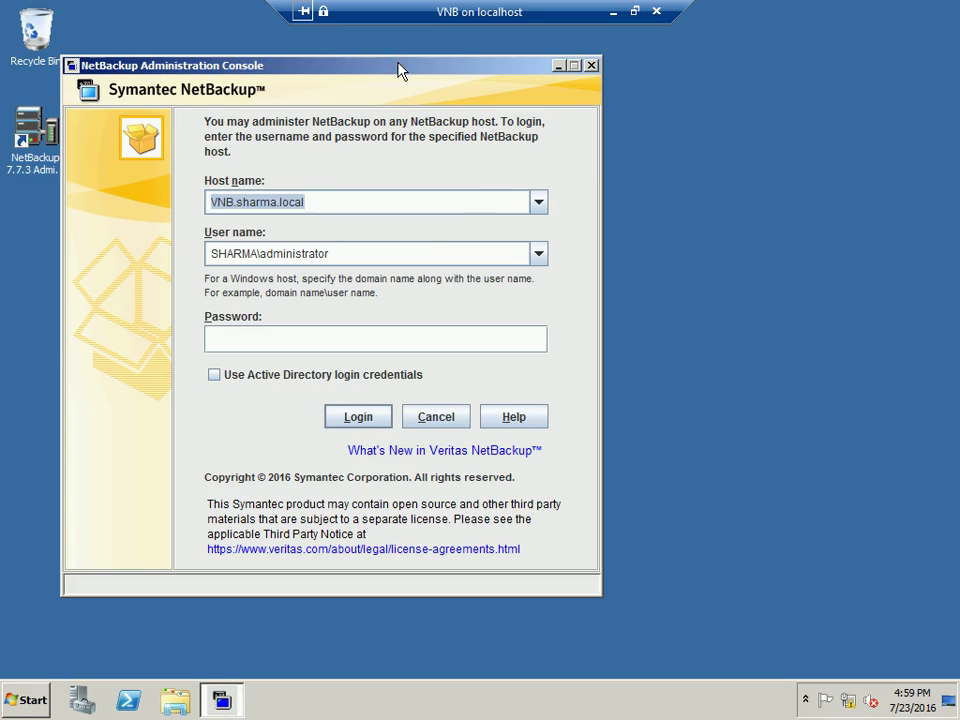
pyautogui.click(379, 348)
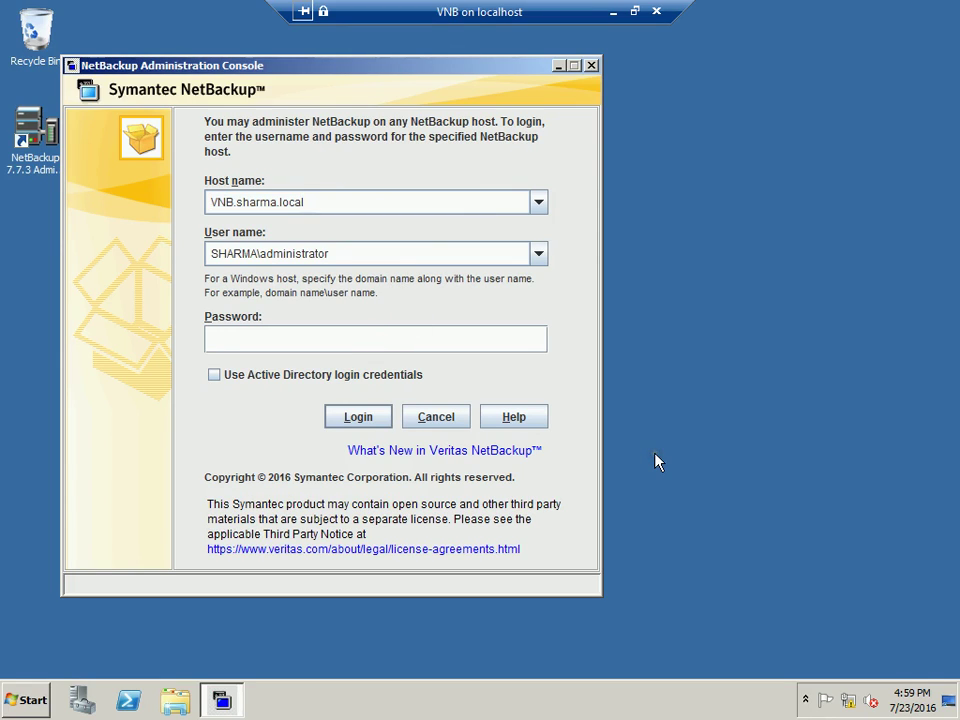
pyautogui.write('*********')
pyautogui.click(386, 418)
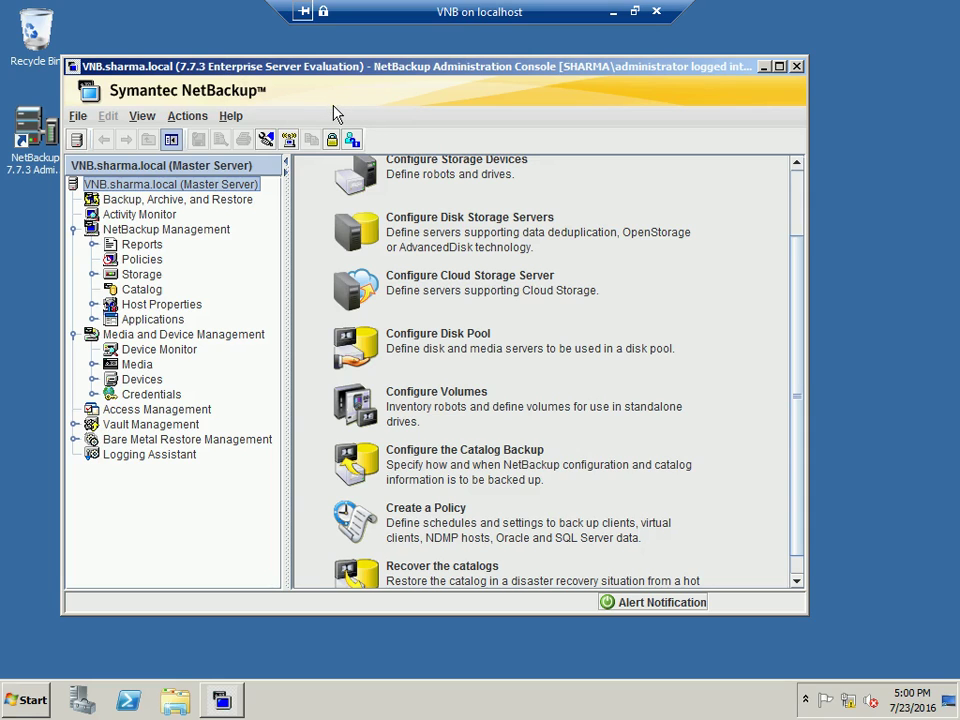
# - Maximize the administration console and open the Storage Units list under NetBackup Management's Storage node
pyautogui.click(781, 68)
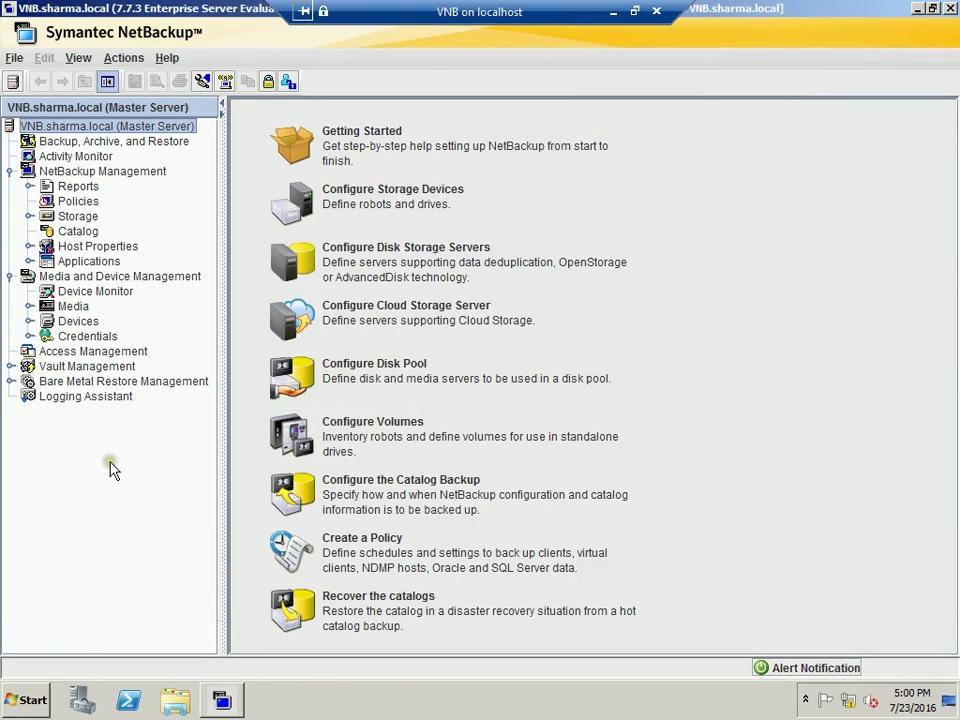
pyautogui.click(29, 216)
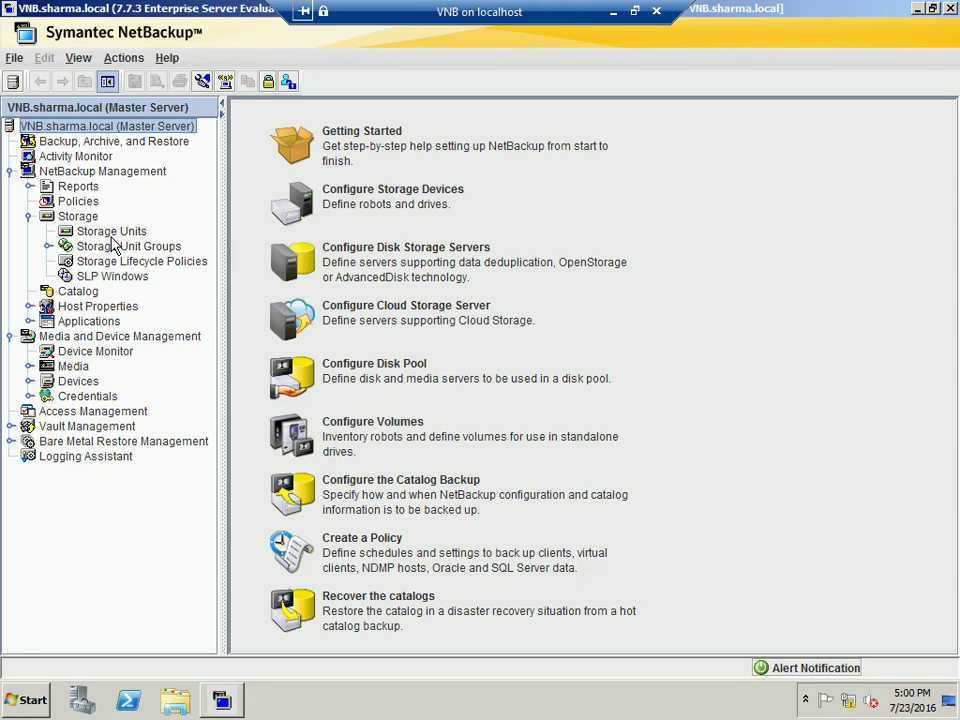
pyautogui.click(112, 234)
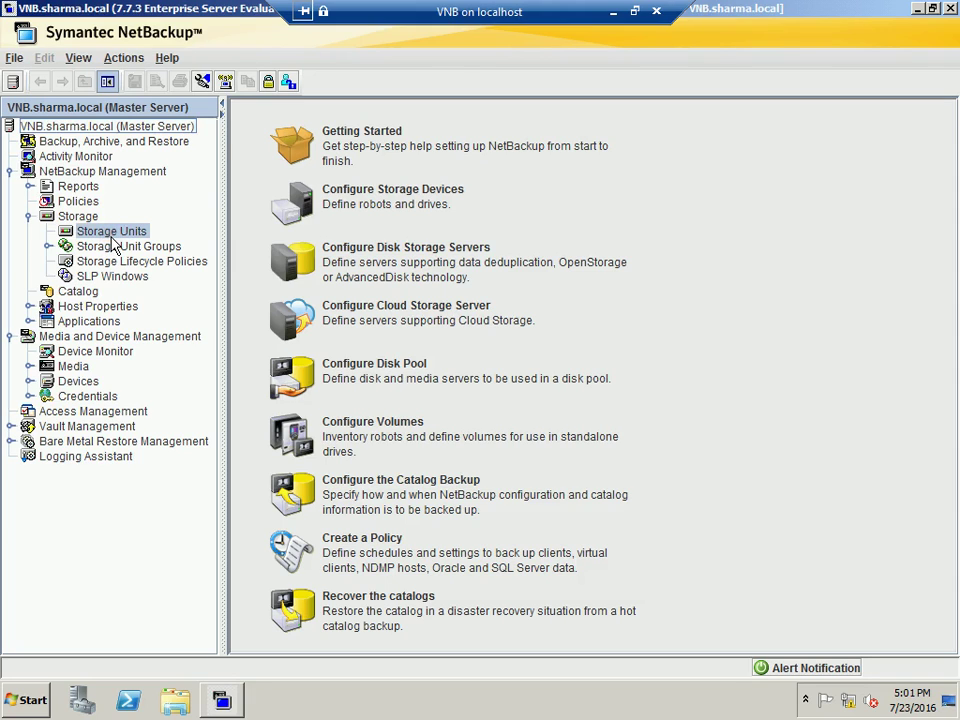
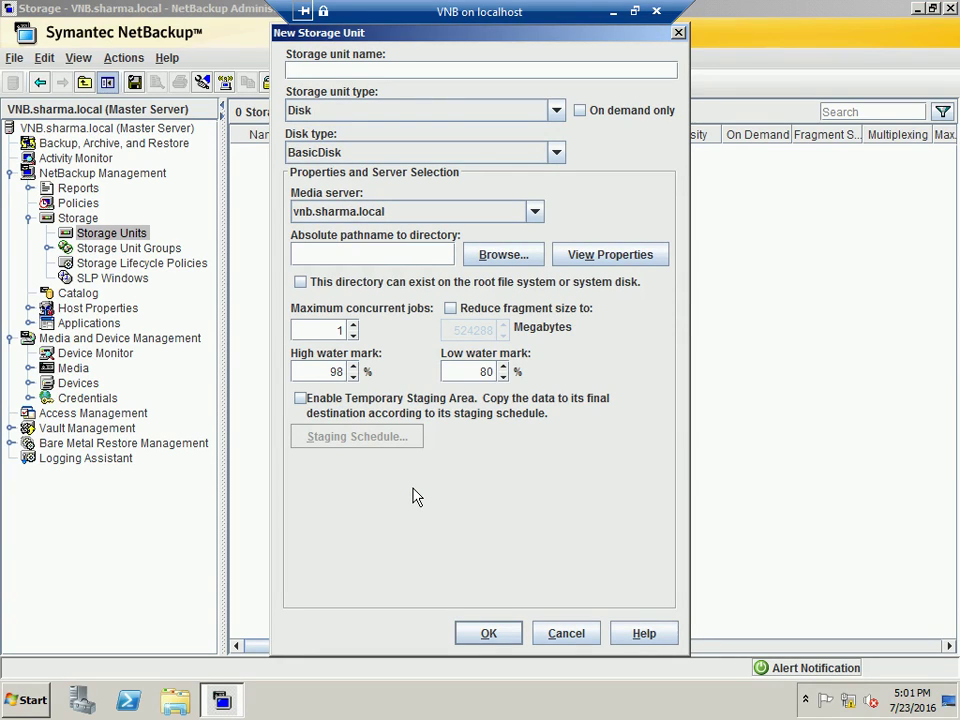
# - Name the new storage unit DEMO, keeping Disk as the storage unit type and BasicDisk as the disk type
pyautogui.write('DEMo')
pyautogui.click(556, 115)
pyautogui.click(581, 143)
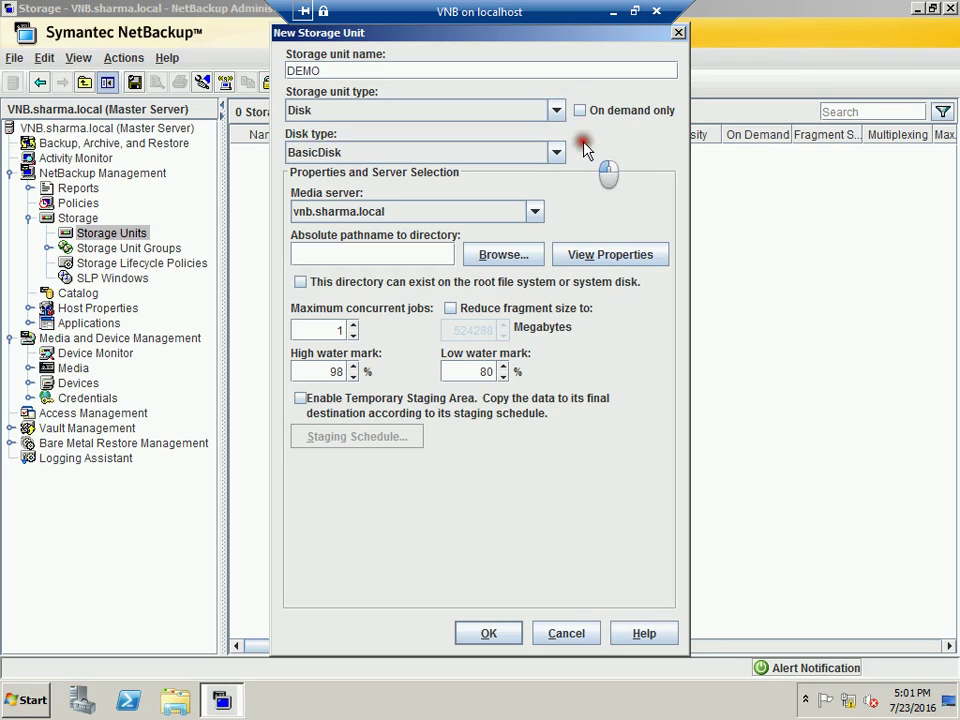
pyautogui.click(556, 153)
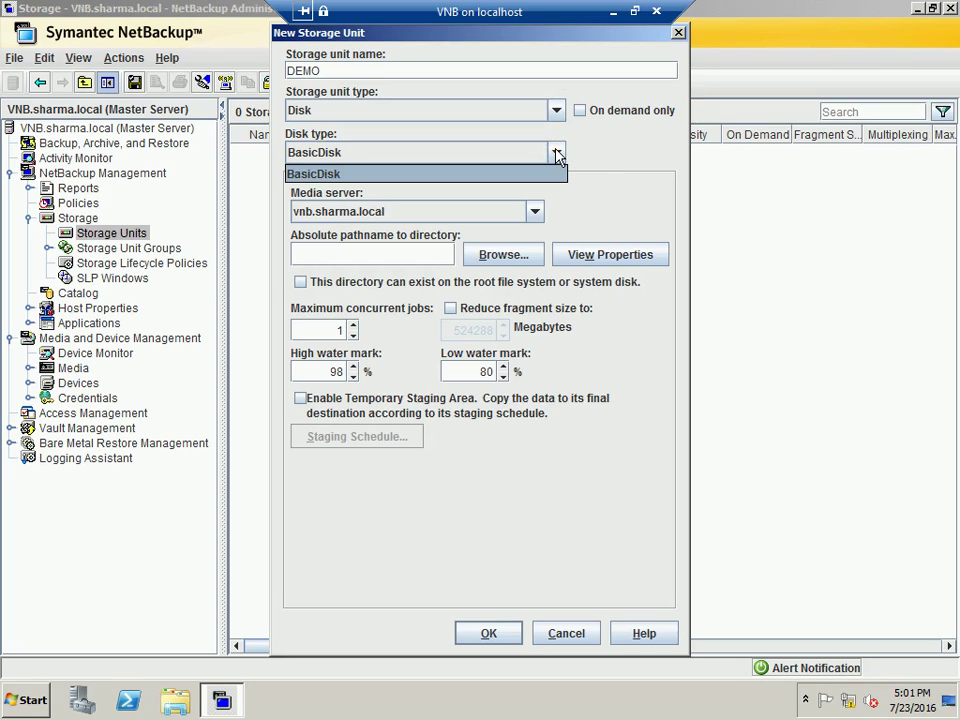
pyautogui.click(596, 160)
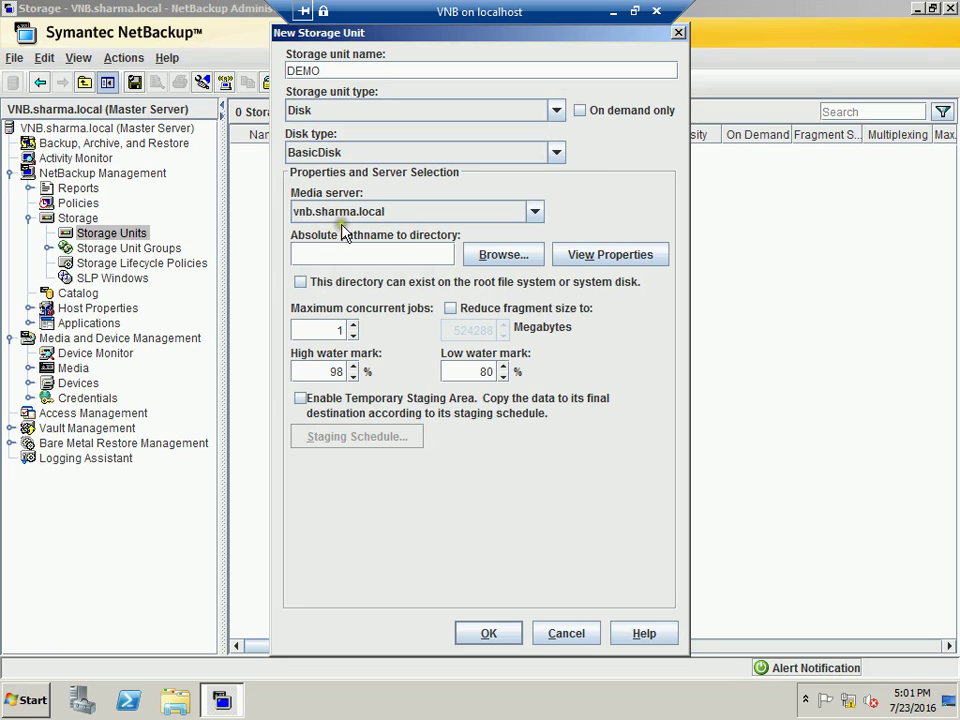
# - Browse the media server and set the storage unit's absolute pathname to C:\
pyautogui.click(515, 258)
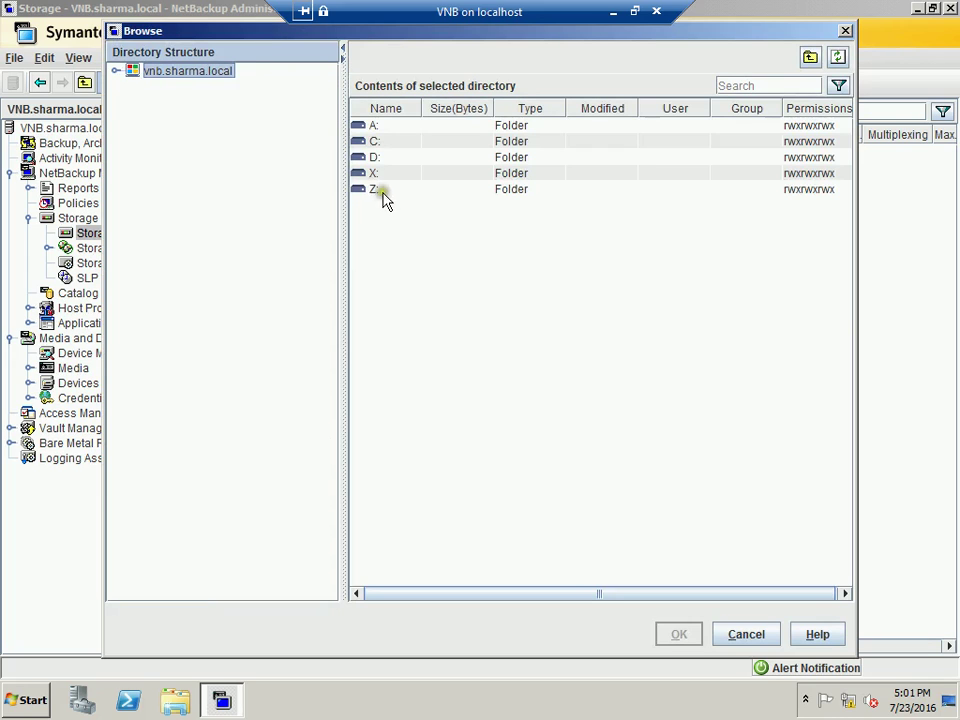
pyautogui.click(354, 141)
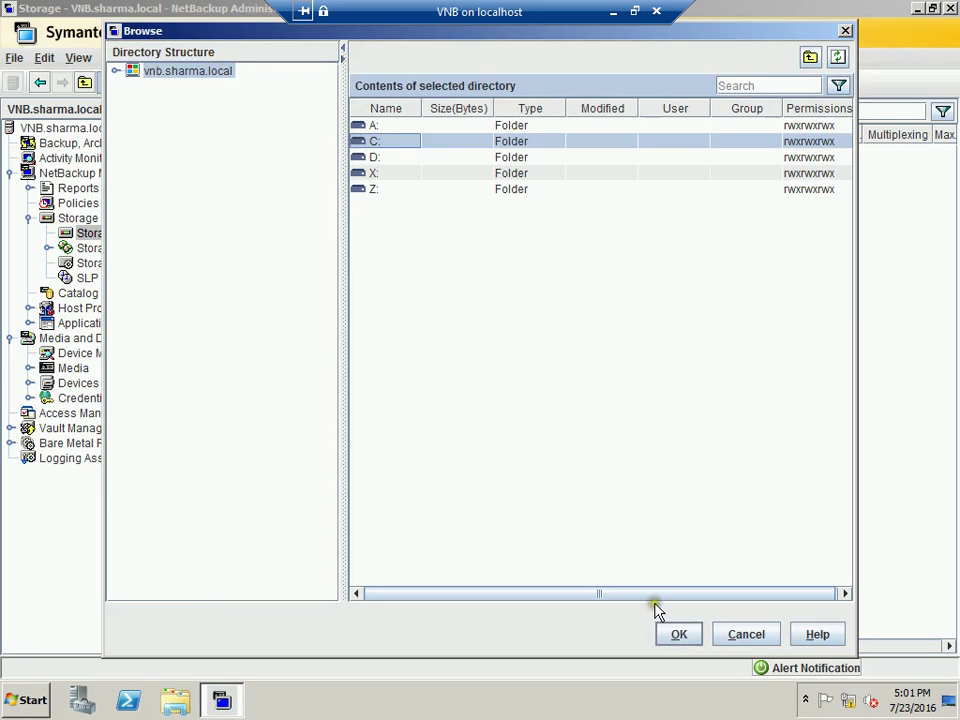
pyautogui.click(673, 638)
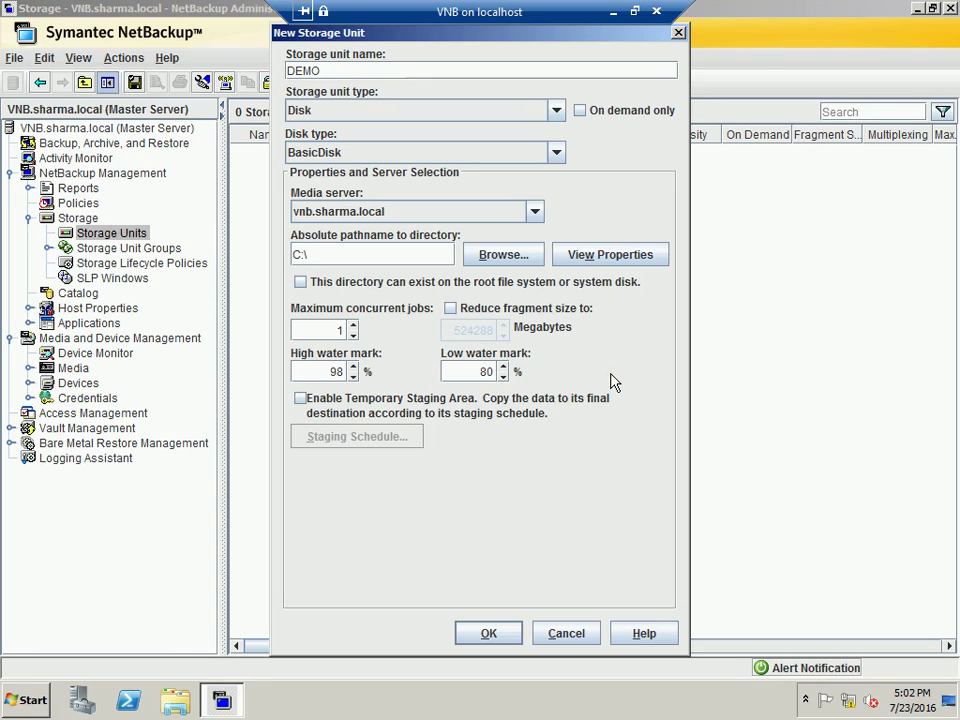
# - Examine the folders on Local Disk (C:) in Windows Explorer, then close the Explorer window
pyautogui.click(175, 705)
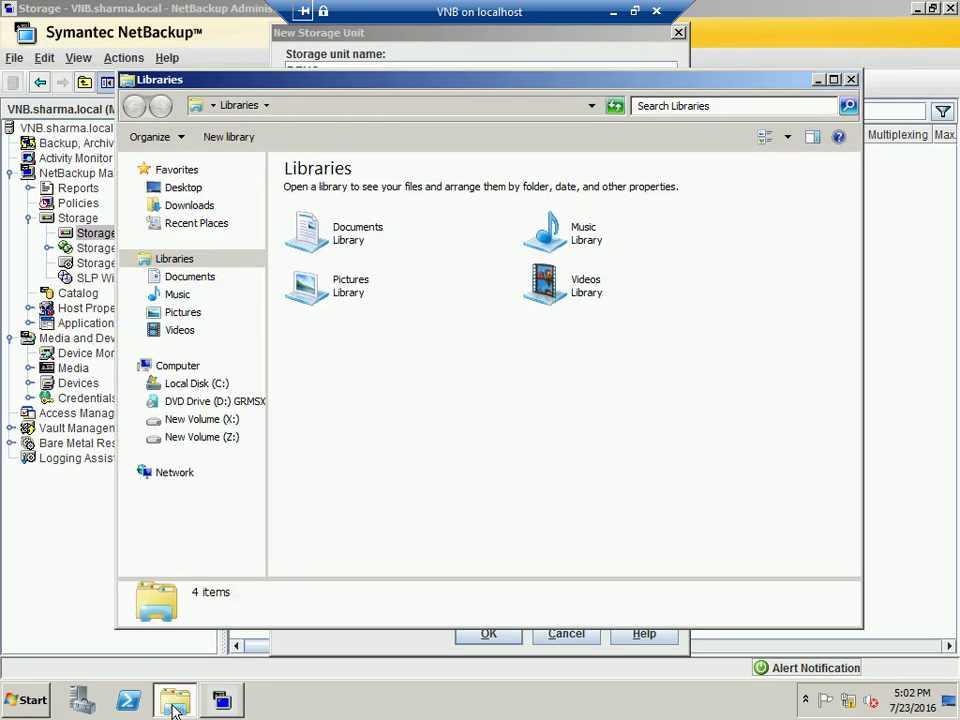
pyautogui.click(205, 388)
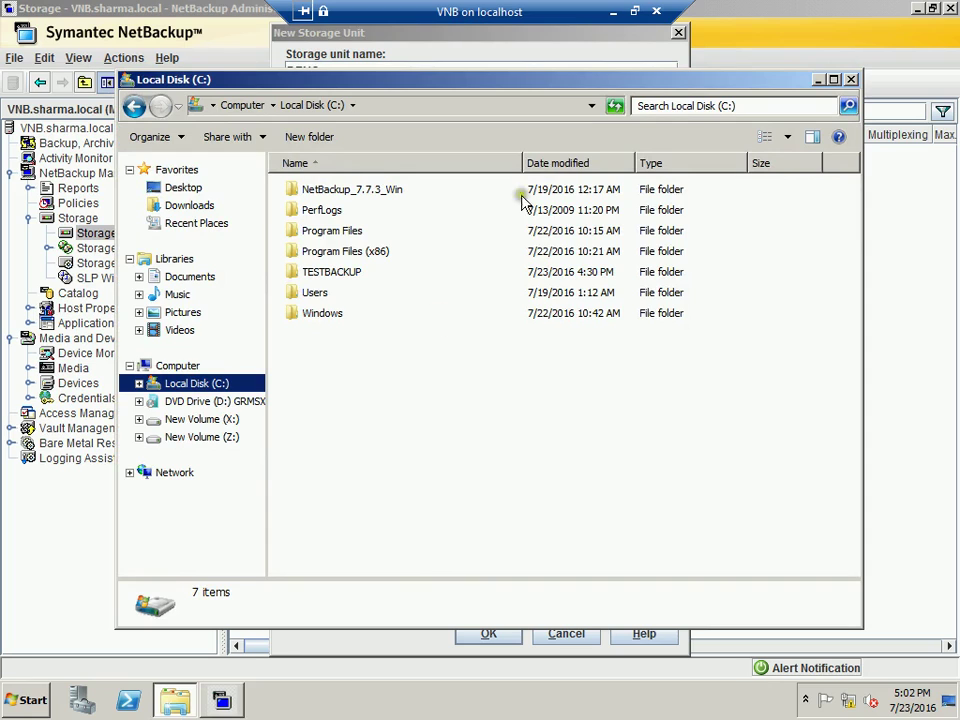
pyautogui.click(851, 79)
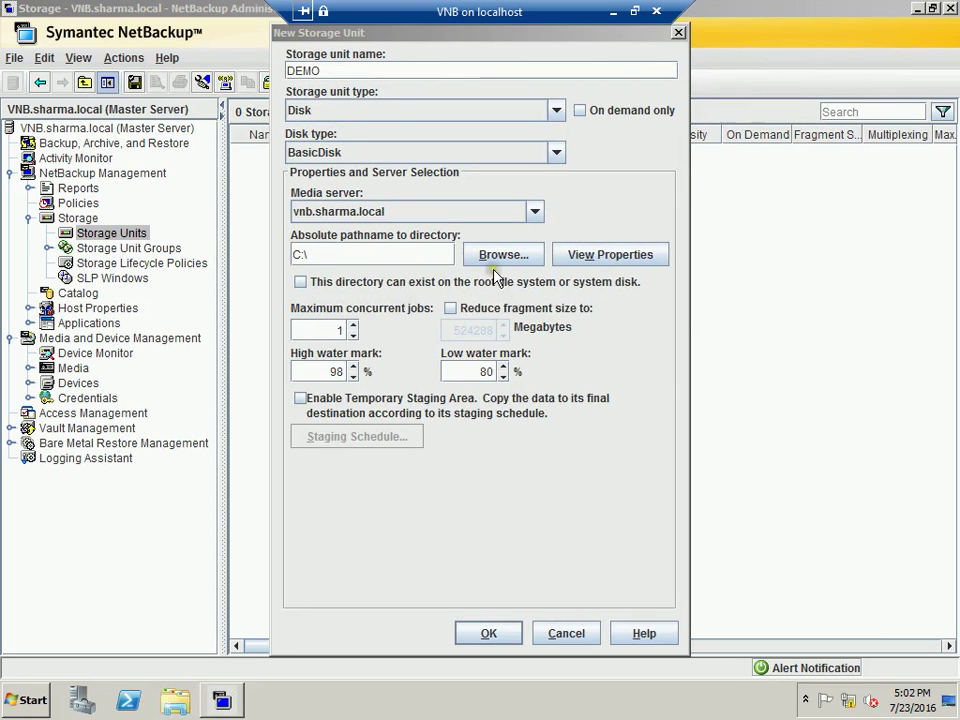
# - Allow the directory to exist on the root file system or system disk and set maximum concurrent jobs to 5
pyautogui.click(301, 284)
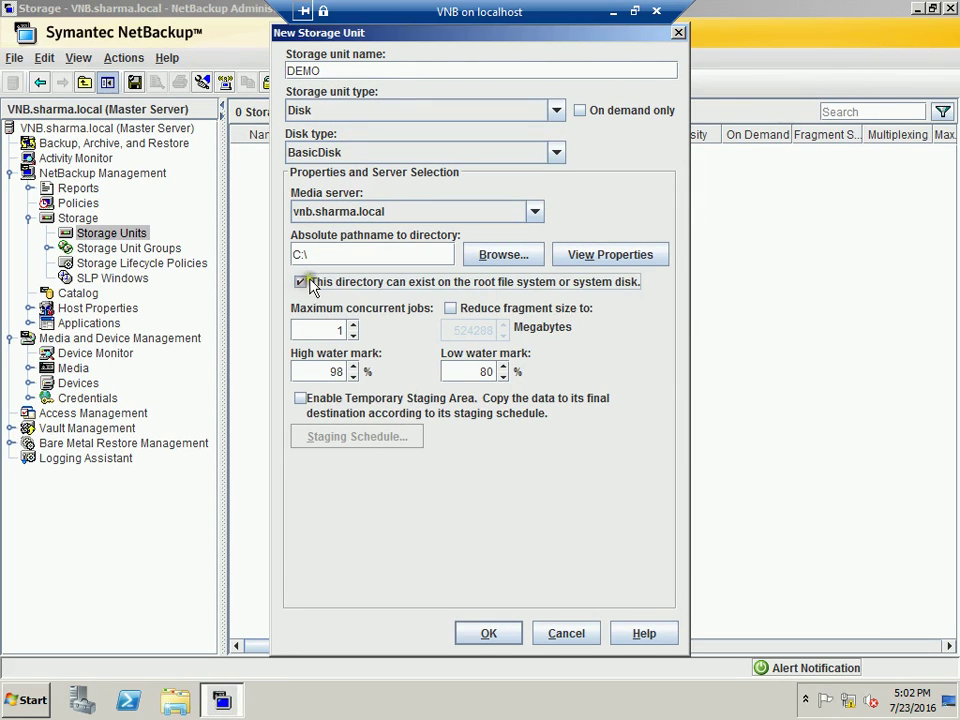
pyautogui.click(353, 328)
pyautogui.click(353, 328)
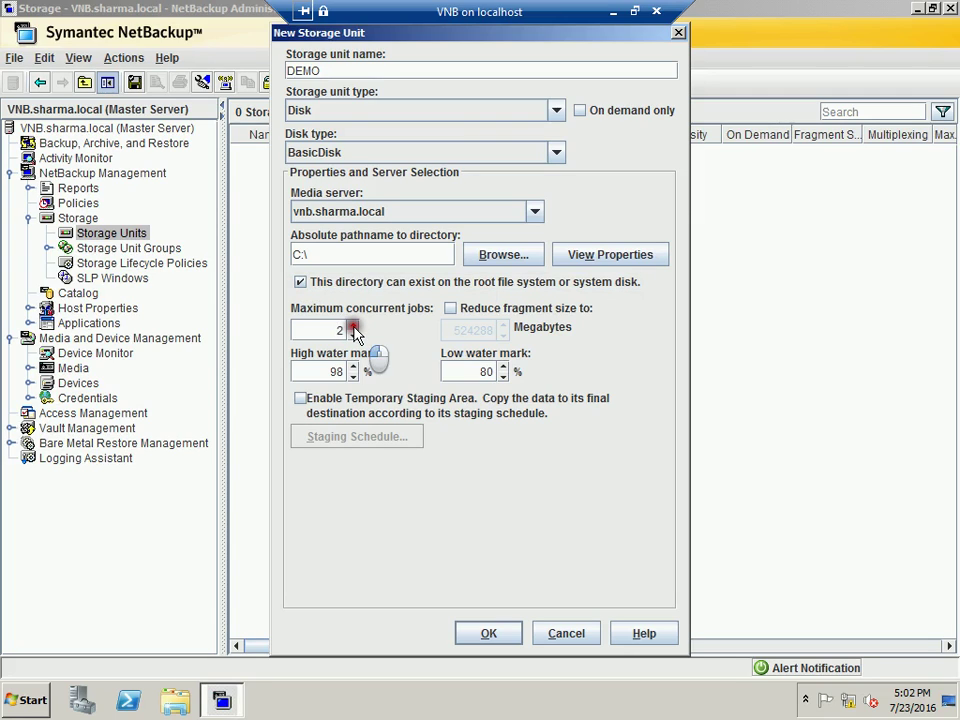
pyautogui.click(353, 328)
pyautogui.click(353, 328)
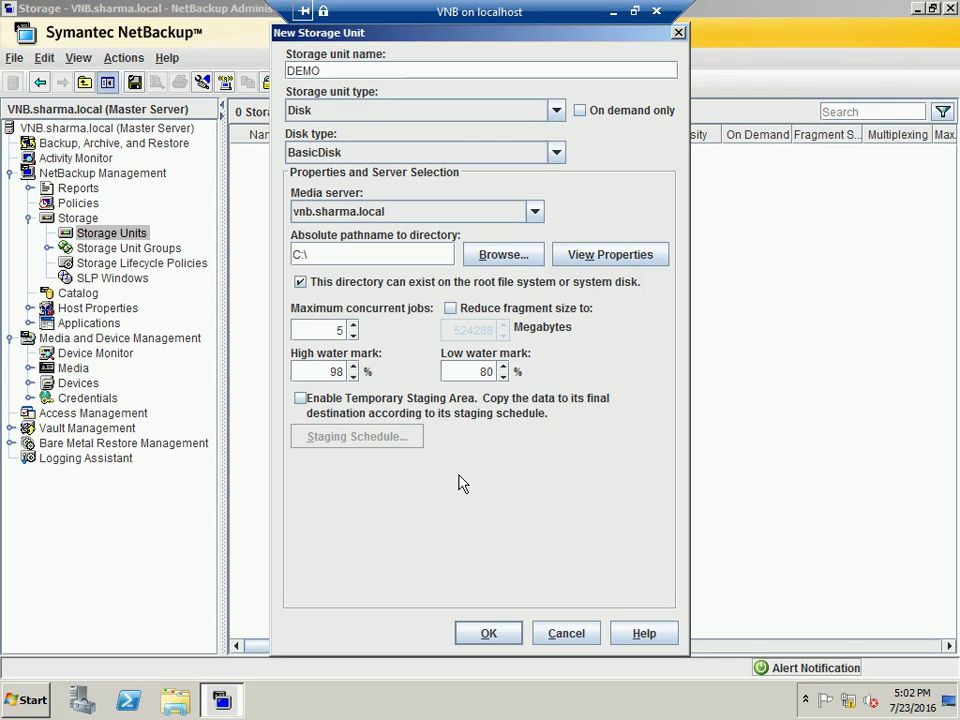
# - Create the DEMO storage unit and widen the Name column in the storage unit list
pyautogui.click(488, 634)
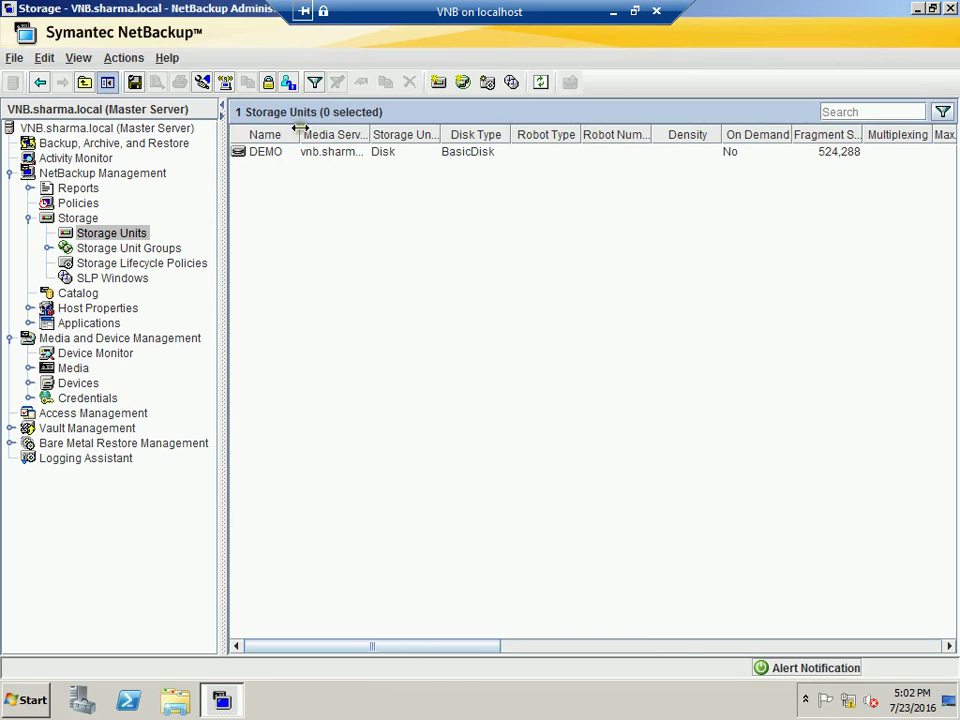
pyautogui.moveTo(299, 134); pyautogui.dragTo(351, 134)
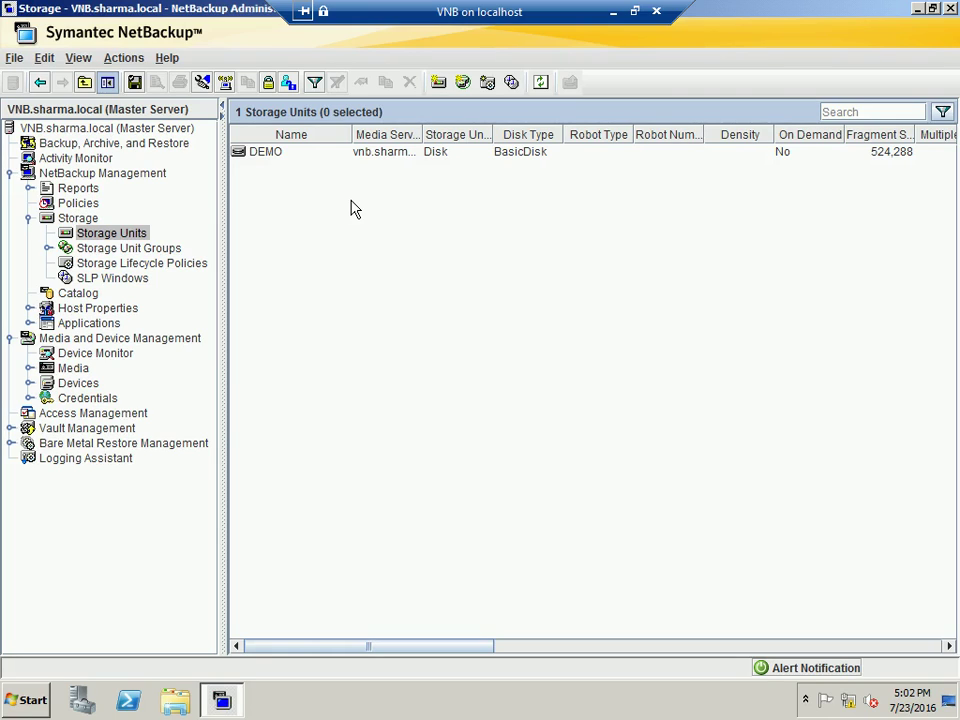
pyautogui.click(324, 240)
# - Add a new backup policy named POLICY1 without using the Policy Configuration Wizard
pyautogui.rightClick(90, 205)
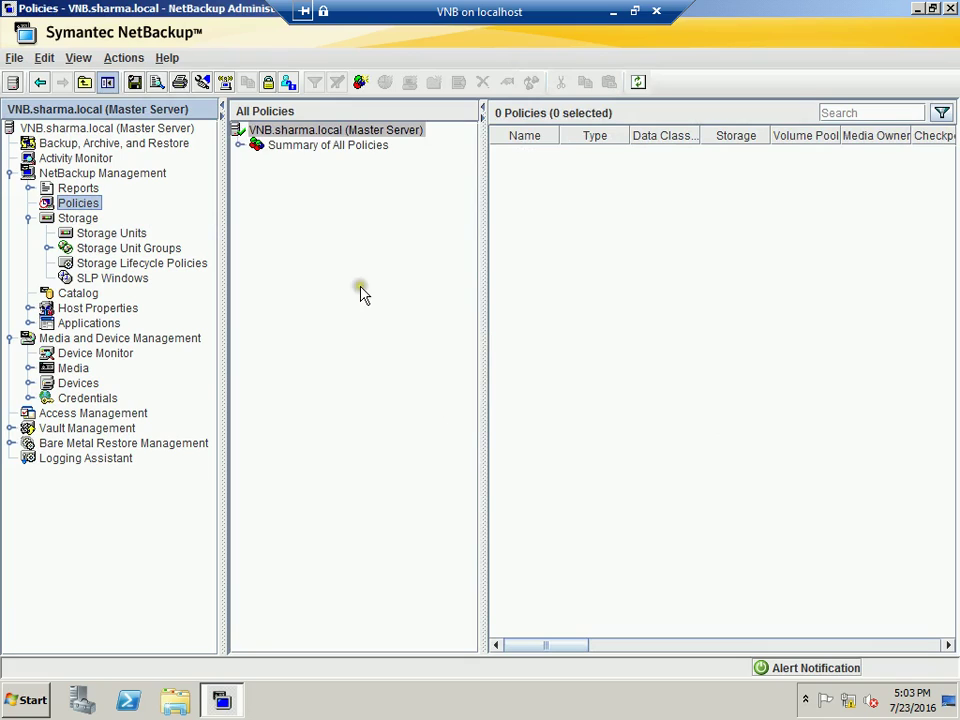
pyautogui.click(282, 245)
pyautogui.rightClick(283, 242)
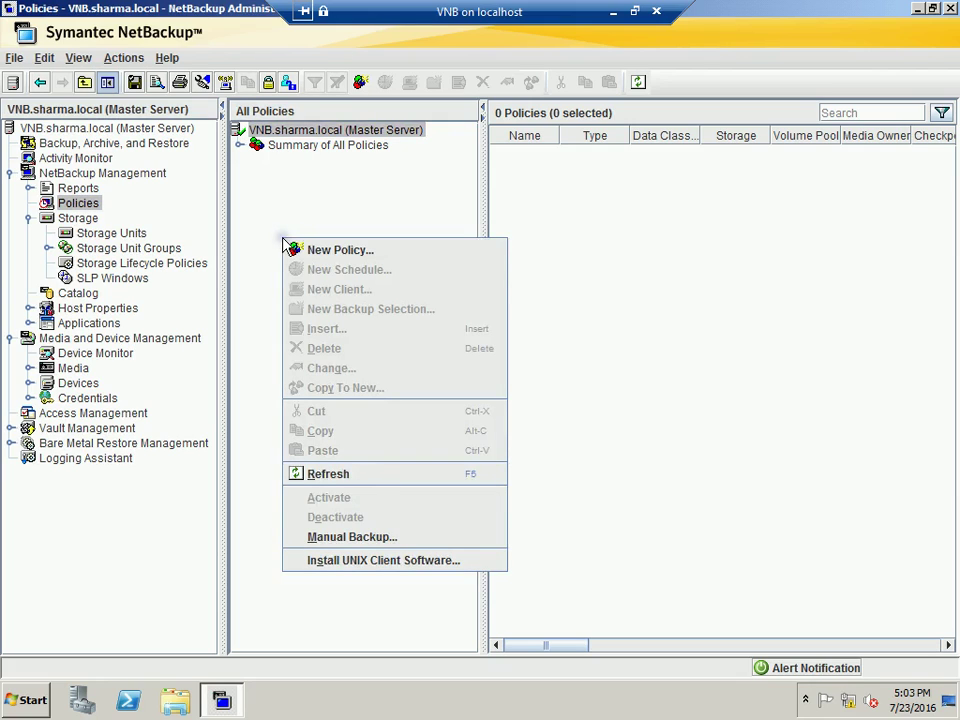
pyautogui.click(300, 250)
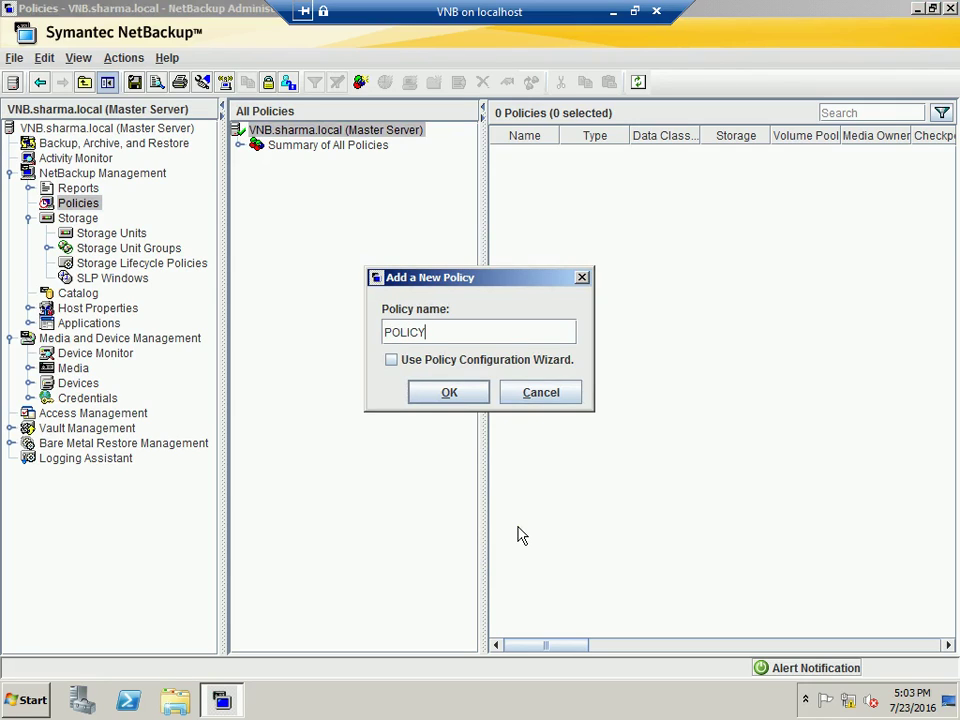
pyautogui.click(462, 399)
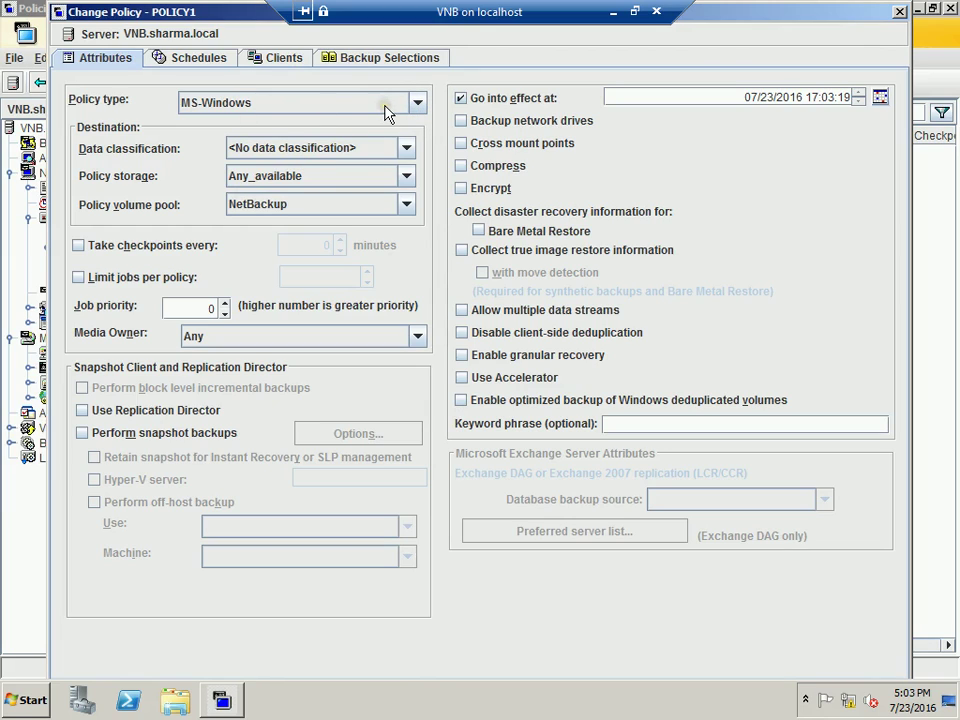
# - Set the policy storage of POLICY1 to DEMO and its job priority to 10
pyautogui.click(405, 177)
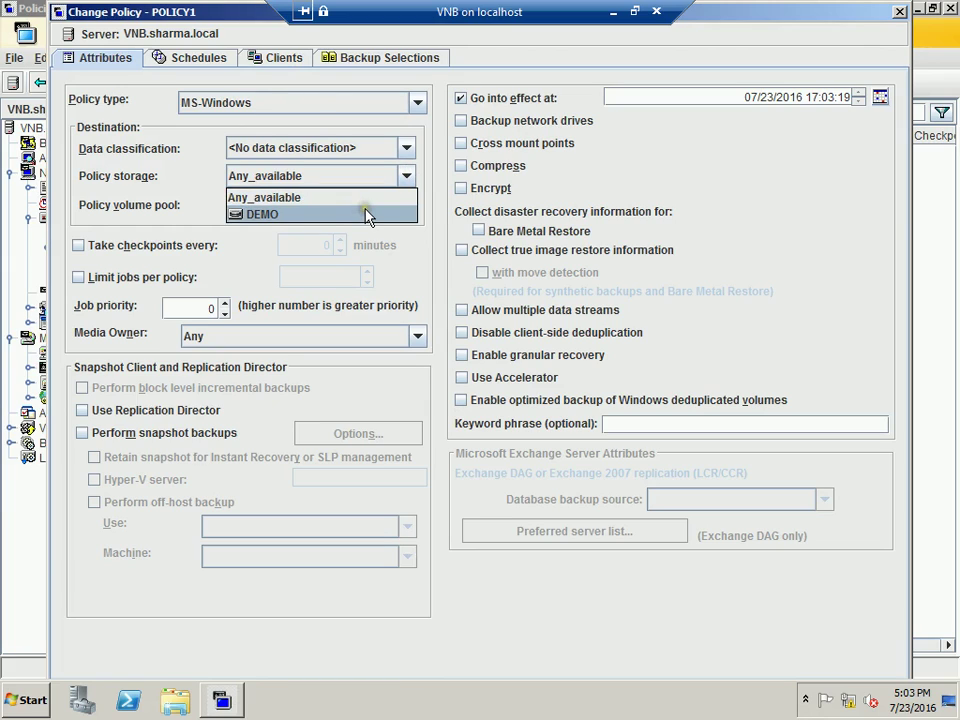
pyautogui.click(368, 215)
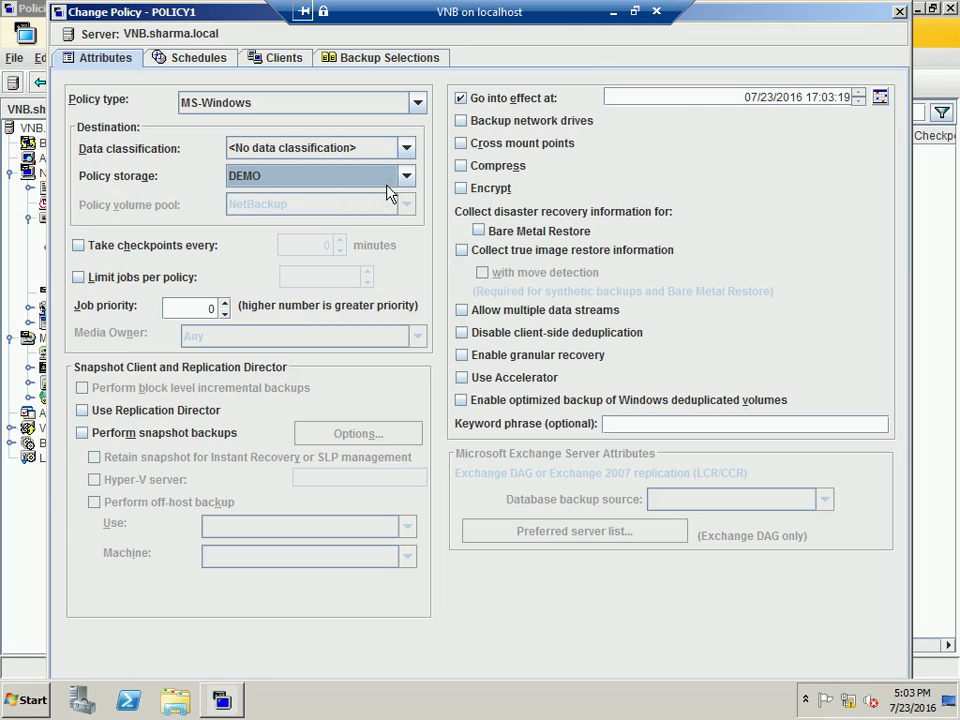
pyautogui.click(218, 309)
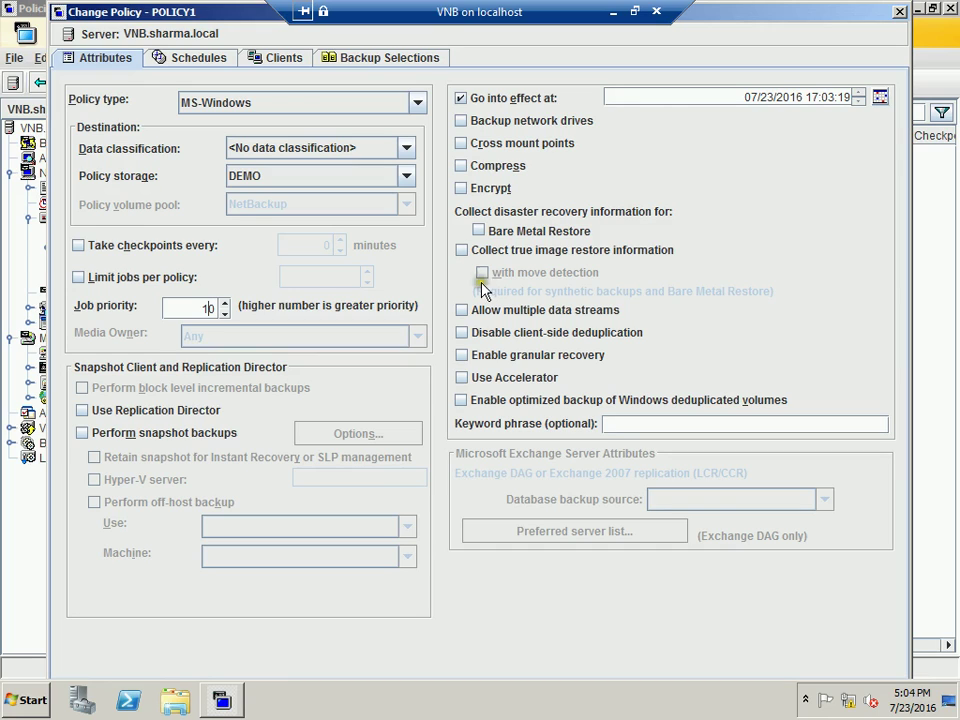
# - Add a schedule named TEST to POLICY1 with a Wednesday start window from about 08:40 to 12:22
pyautogui.click(205, 60)
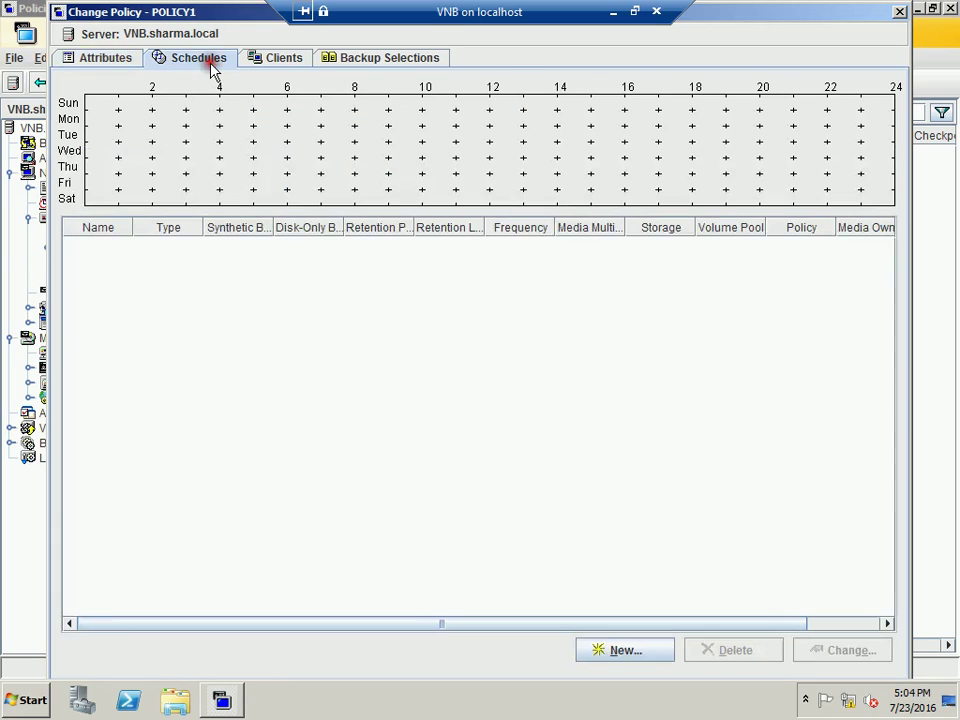
pyautogui.click(638, 665)
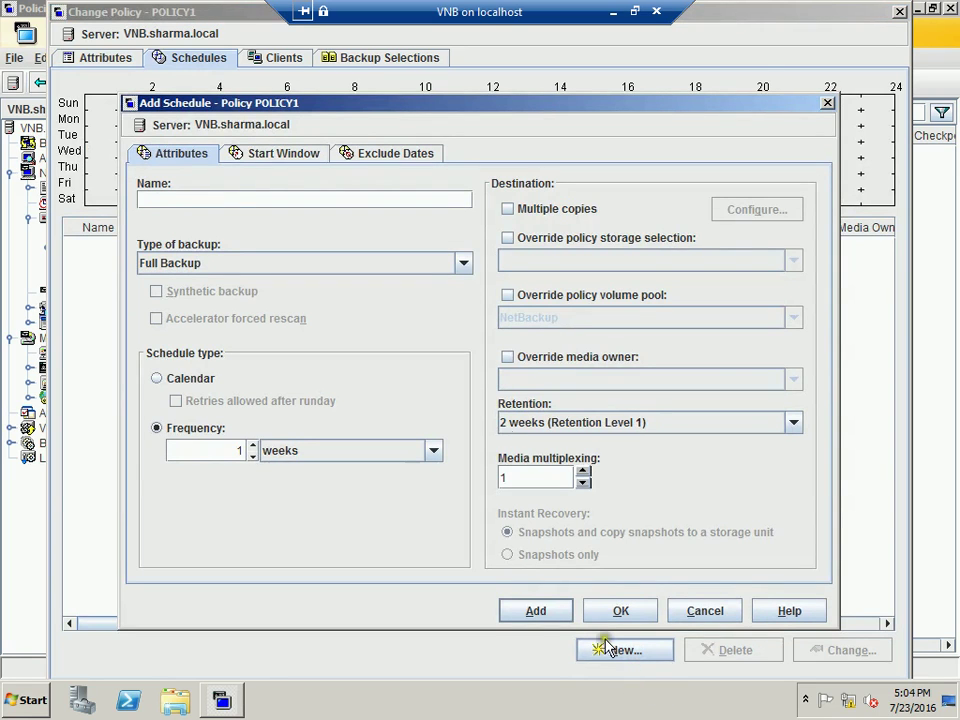
pyautogui.click(343, 203)
pyautogui.write('TEST')
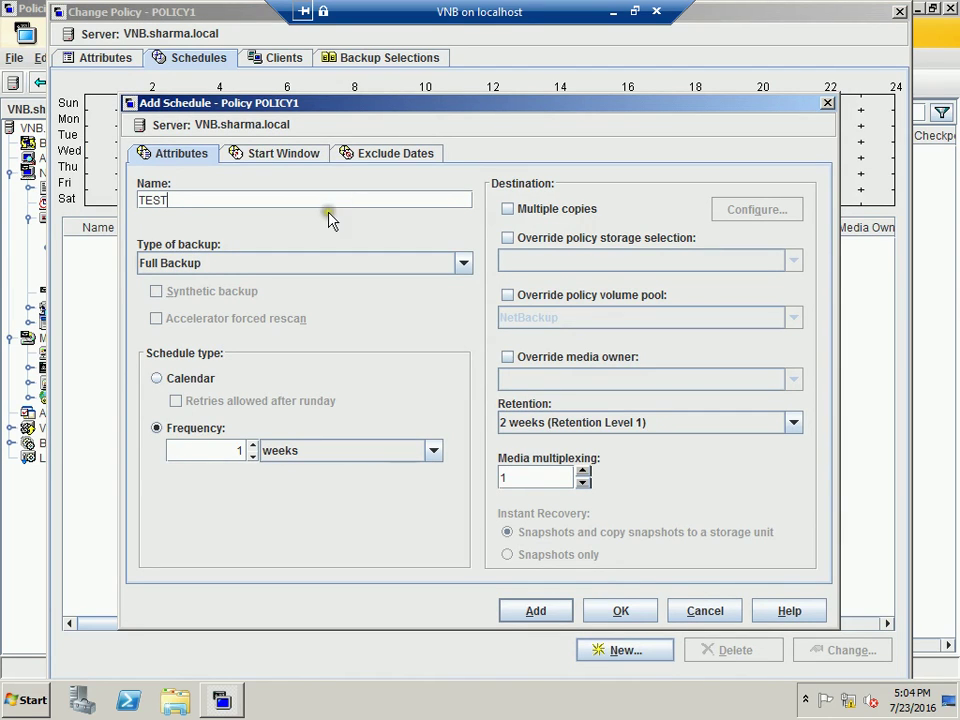
pyautogui.click(296, 158)
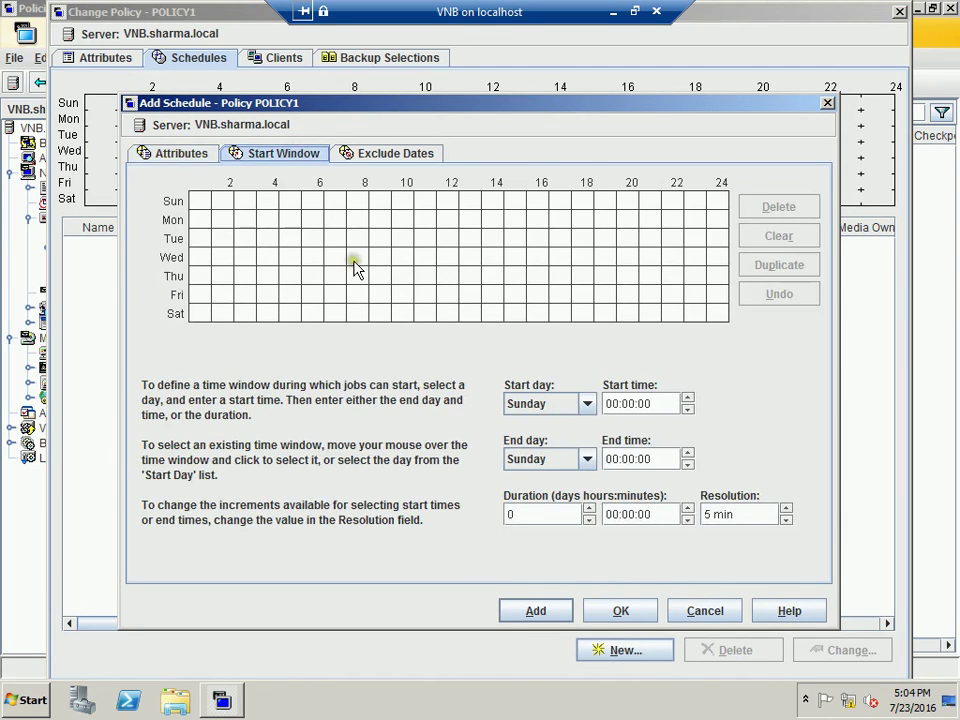
pyautogui.moveTo(384, 258); pyautogui.dragTo(470, 264)
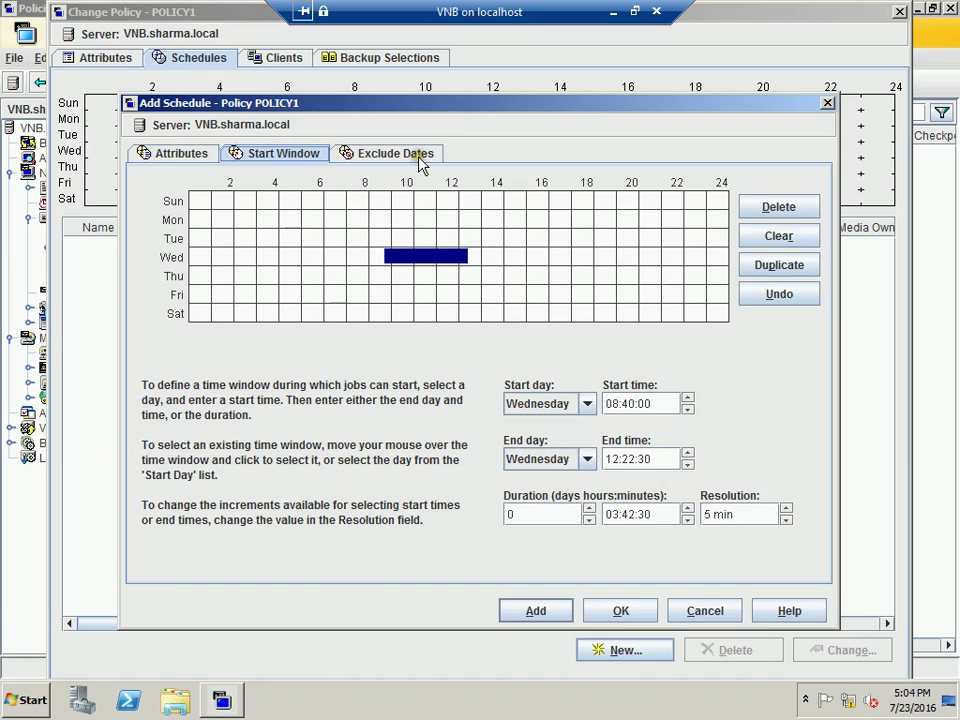
pyautogui.click(594, 615)
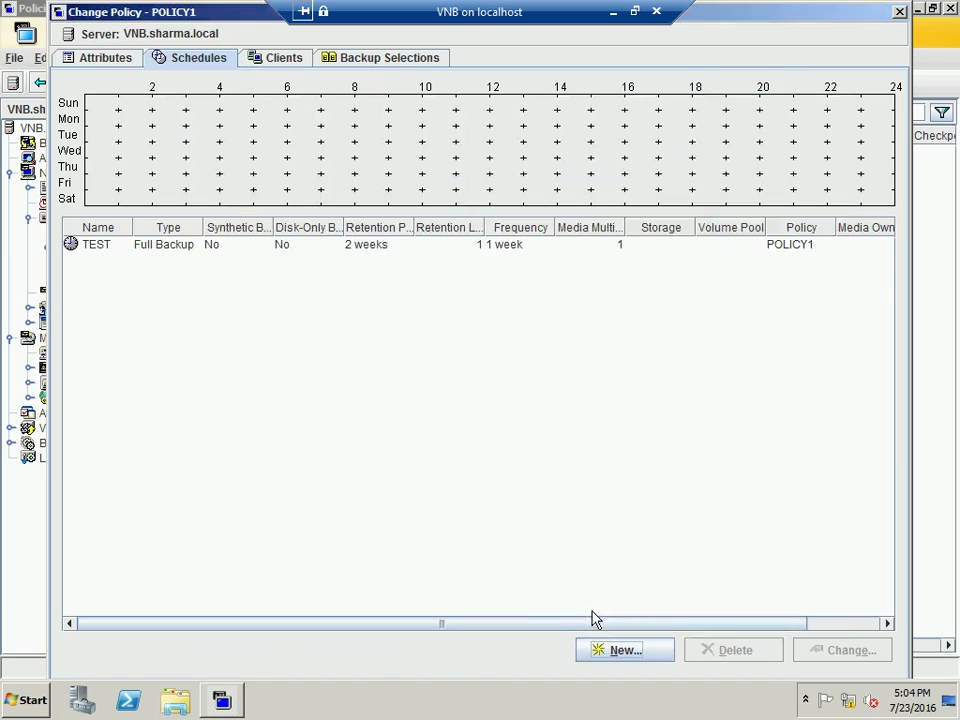
# - Add the client VDC to POLICY1 with Windows-x64, Windows2008 as its hardware and operating system
pyautogui.click(290, 62)
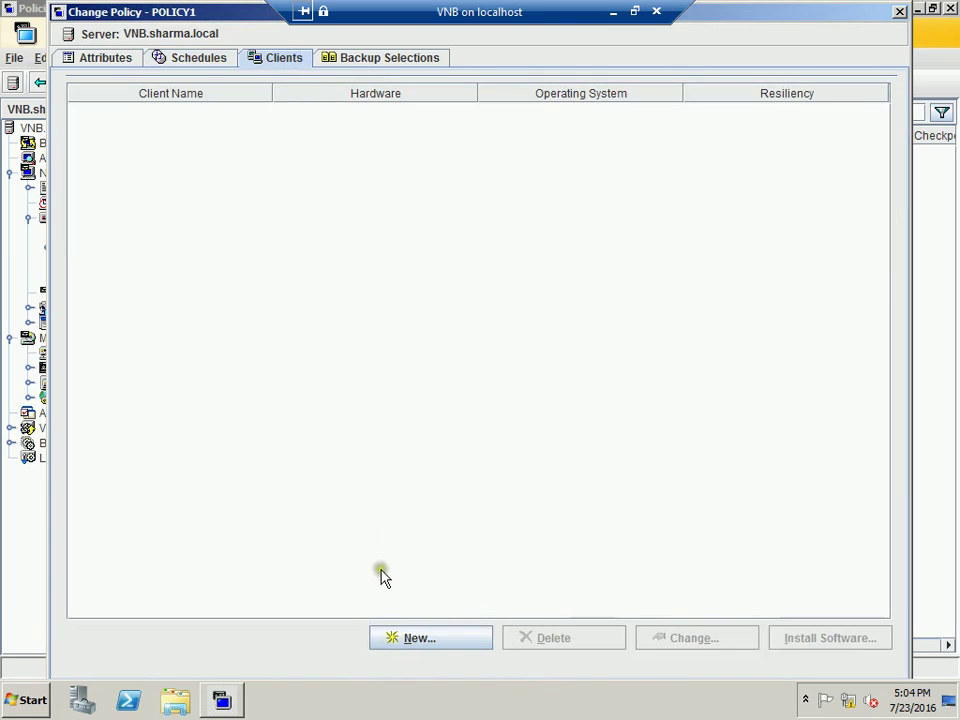
pyautogui.click(401, 644)
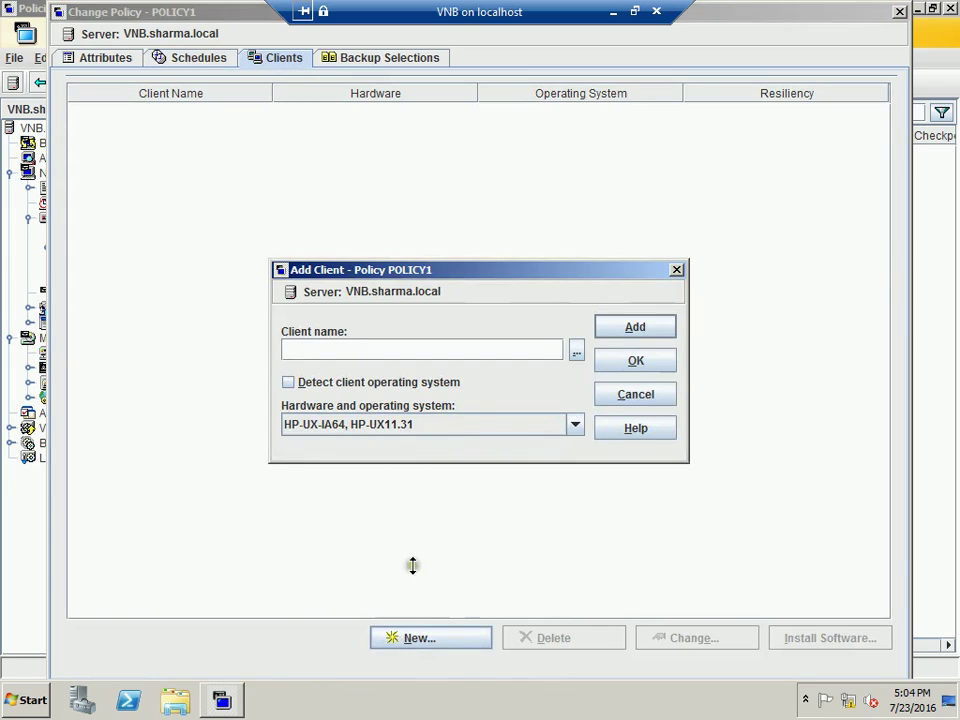
pyautogui.click(509, 347)
pyautogui.write('VDC')
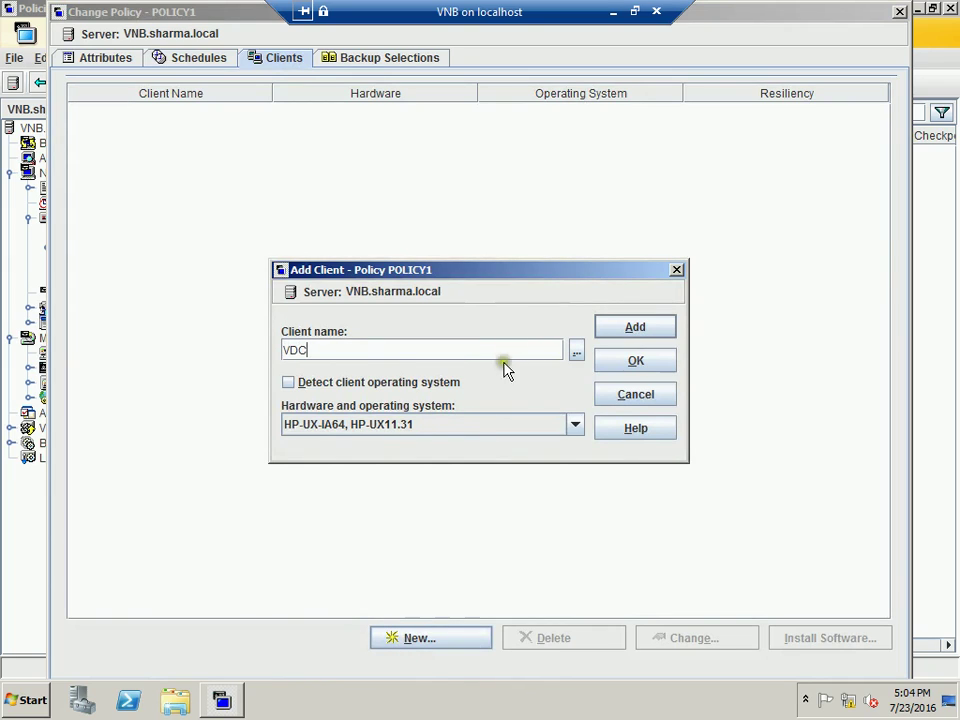
pyautogui.click(575, 424)
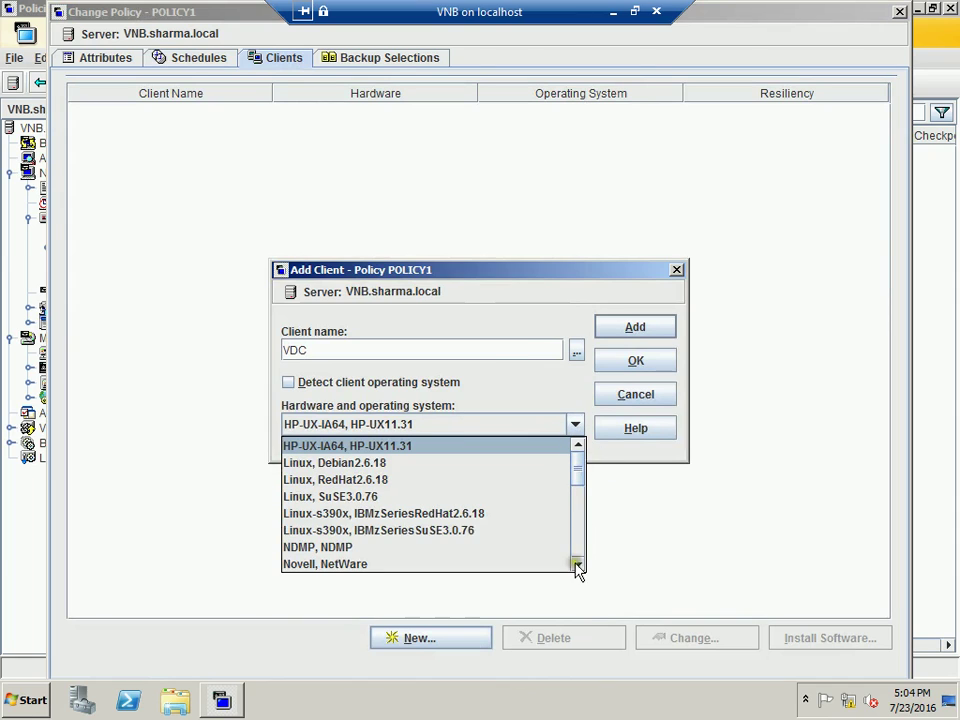
pyautogui.scroll(-5, 580, 567)
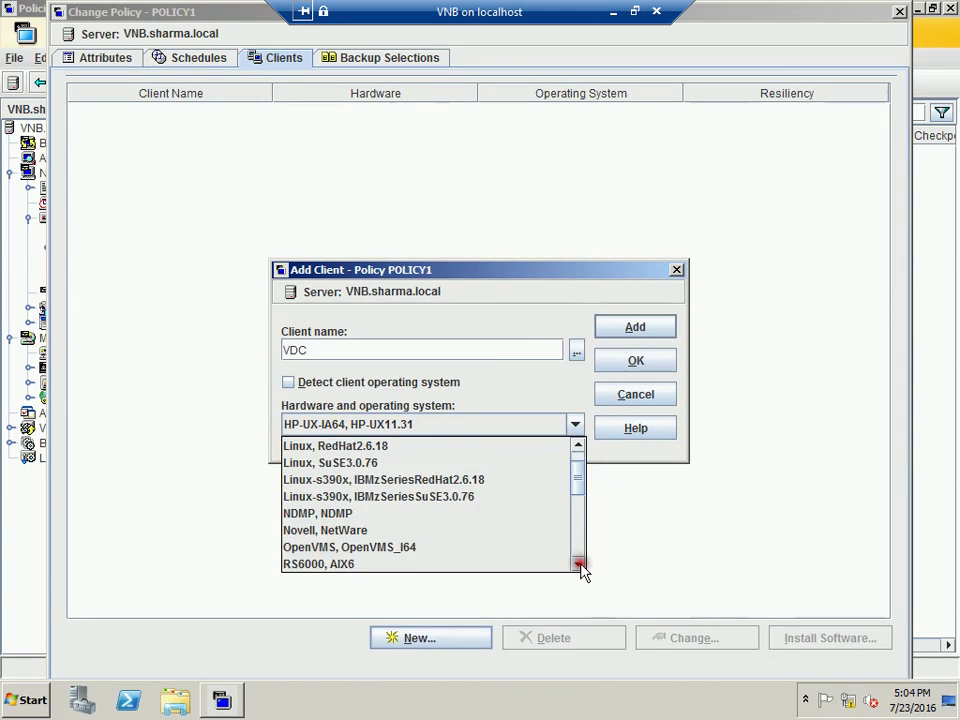
pyautogui.scroll(-1, 578, 505)
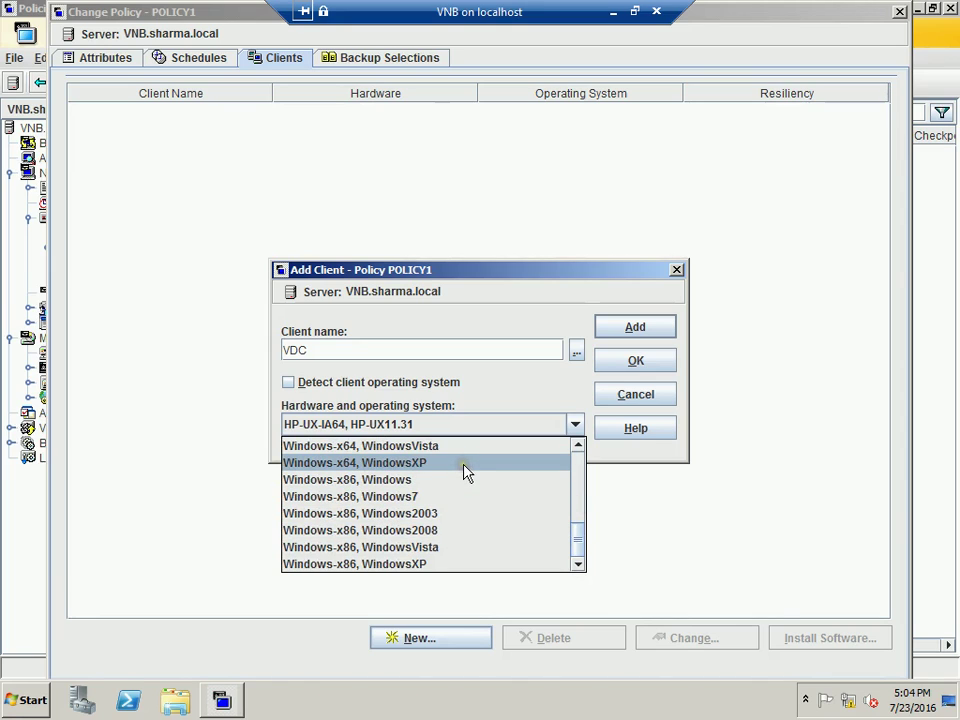
pyautogui.click(578, 445)
pyautogui.click(578, 445)
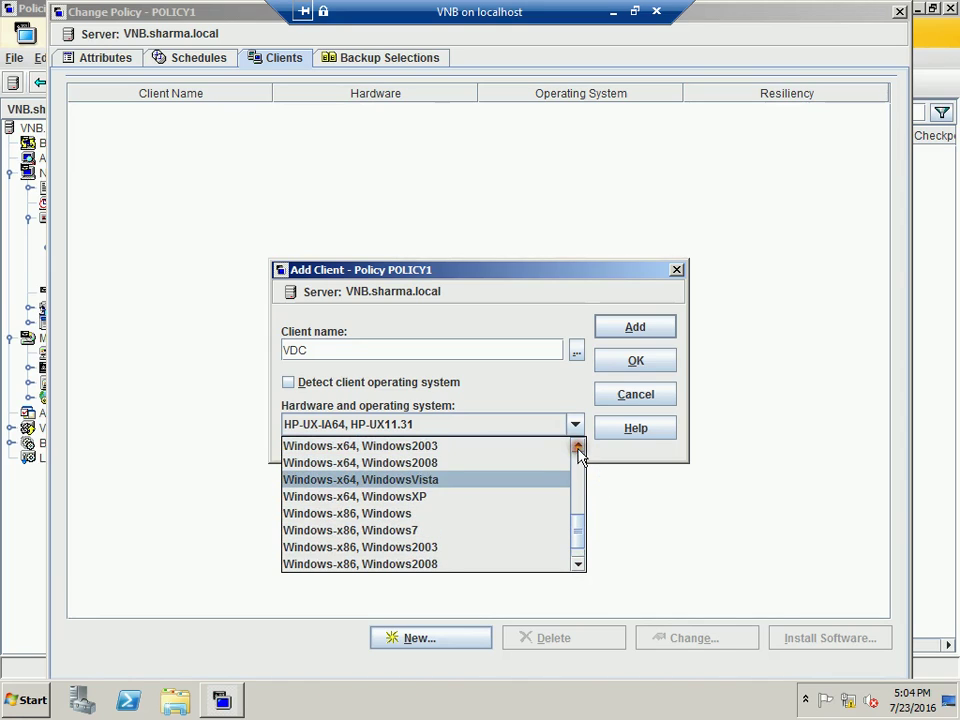
pyautogui.click(492, 463)
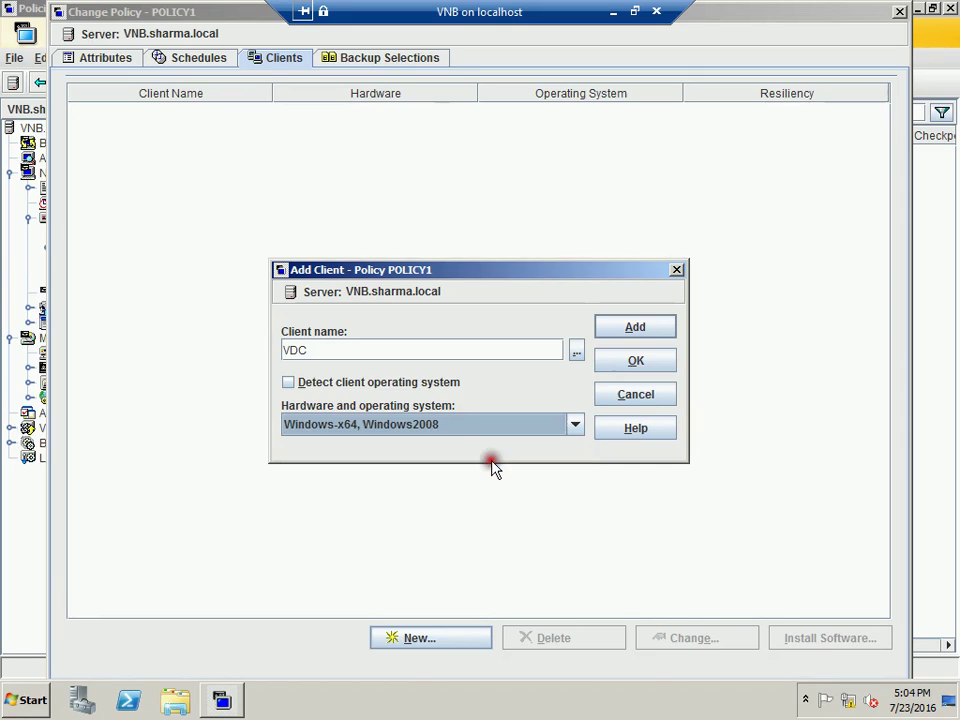
pyautogui.click(615, 366)
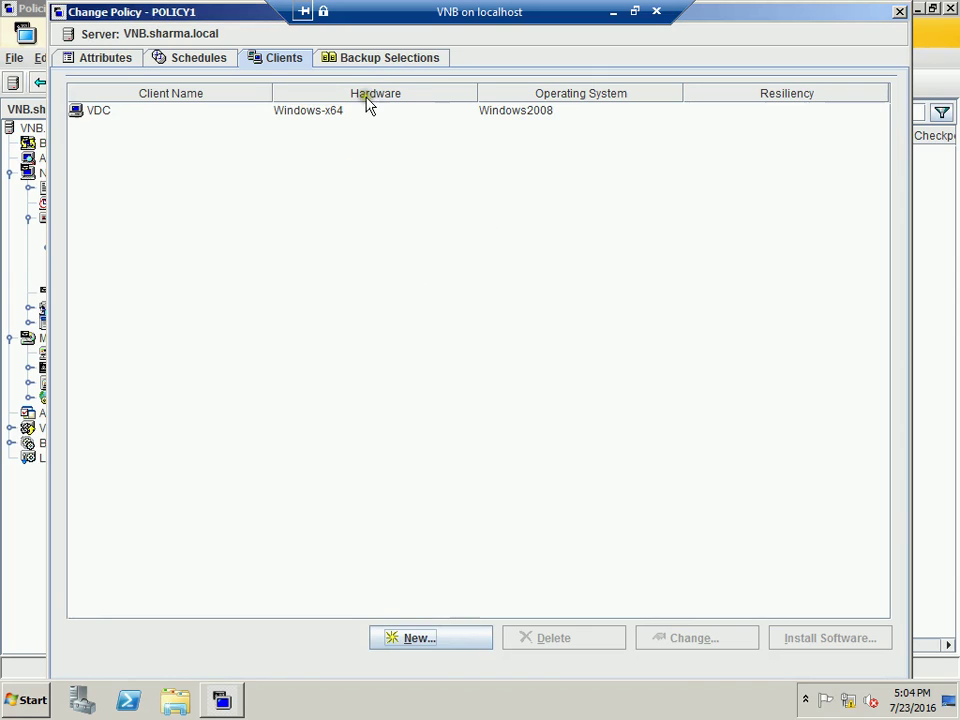
# - Start a new backup selection for POLICY1 and browse the directories of the VDC client
pyautogui.click(407, 64)
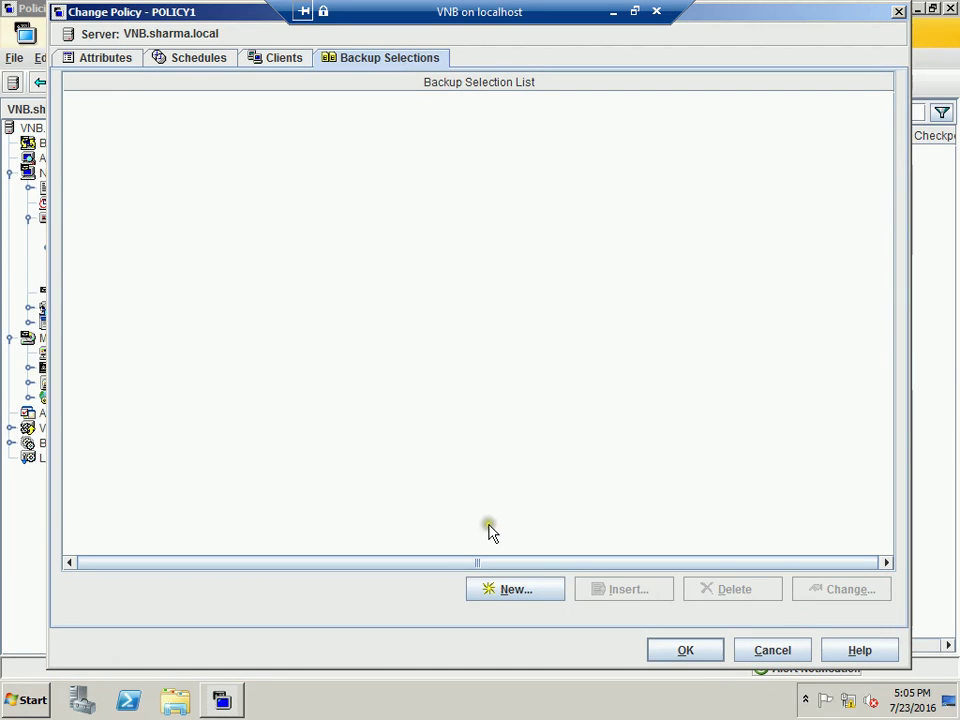
pyautogui.click(491, 588)
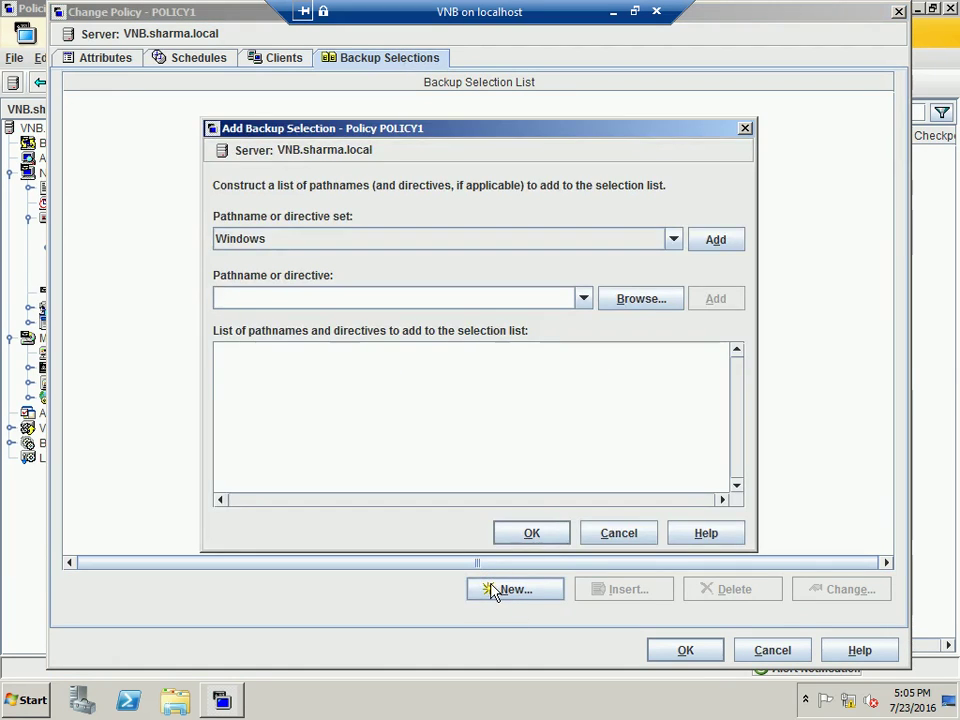
pyautogui.click(640, 299)
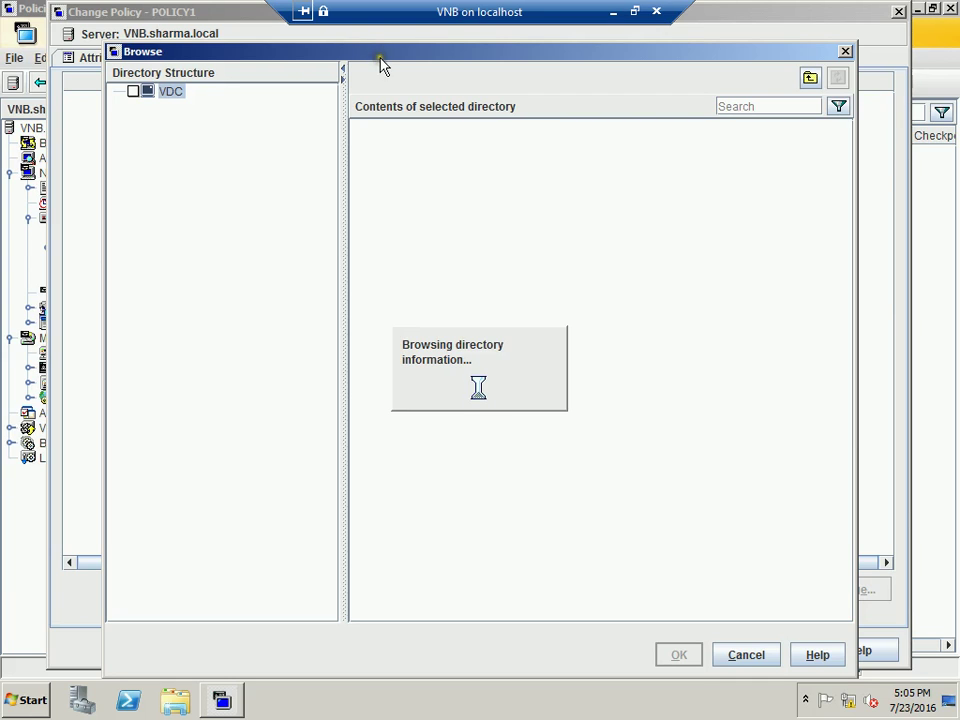
# - Switch to the VDC virtual machine and view New Text Document in the C:\Test folder
pyautogui.click(634, 12)
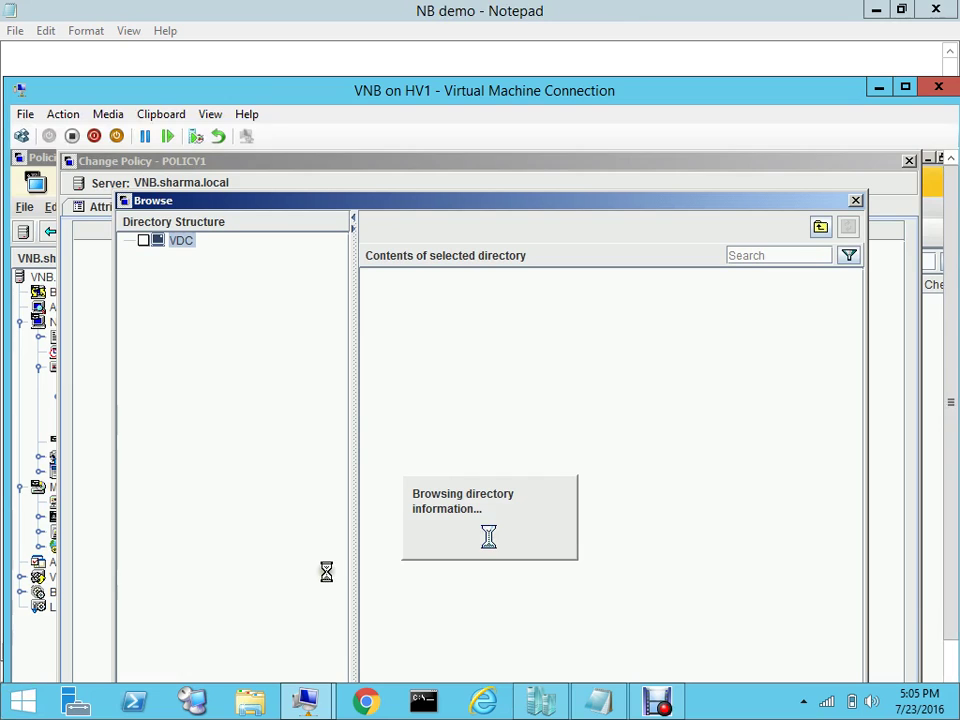
pyautogui.moveTo(305, 700)
pyautogui.click(263, 626)
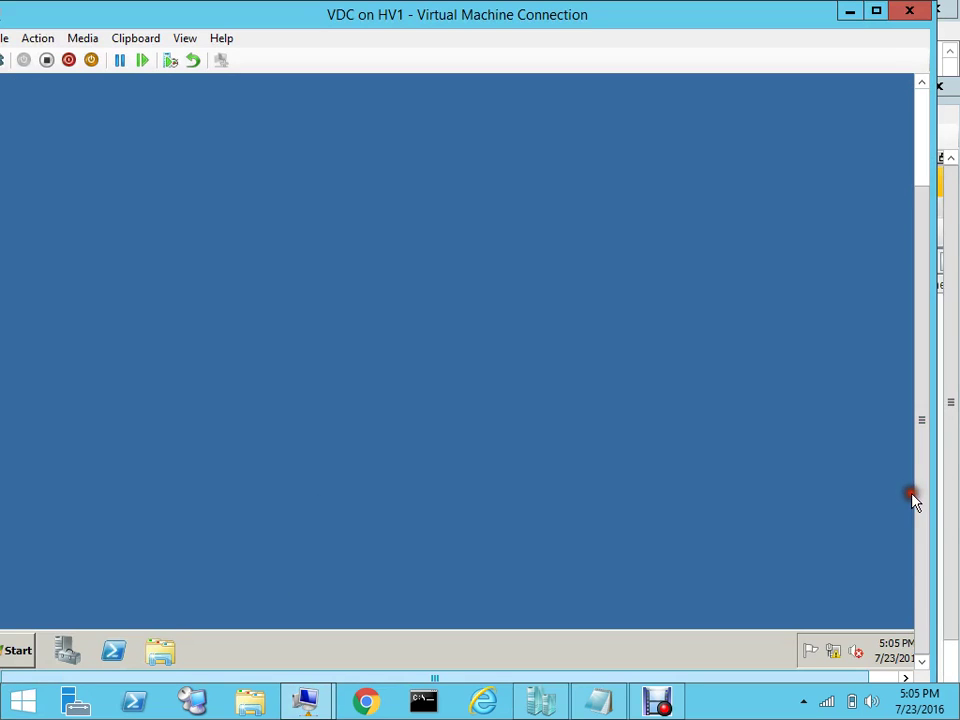
pyautogui.click(157, 652)
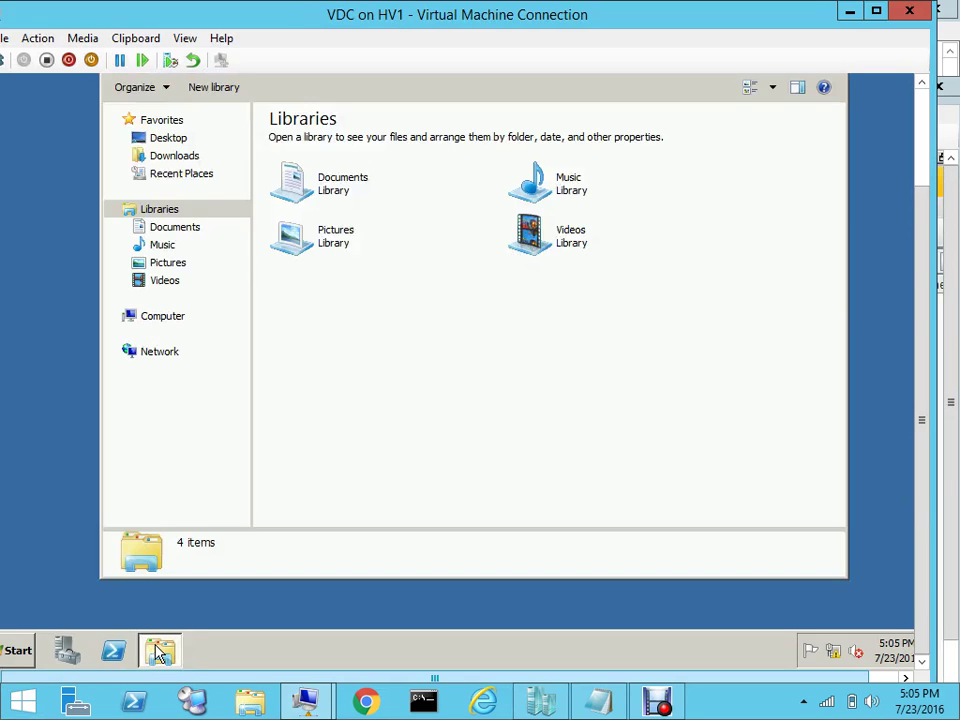
pyautogui.click(178, 320)
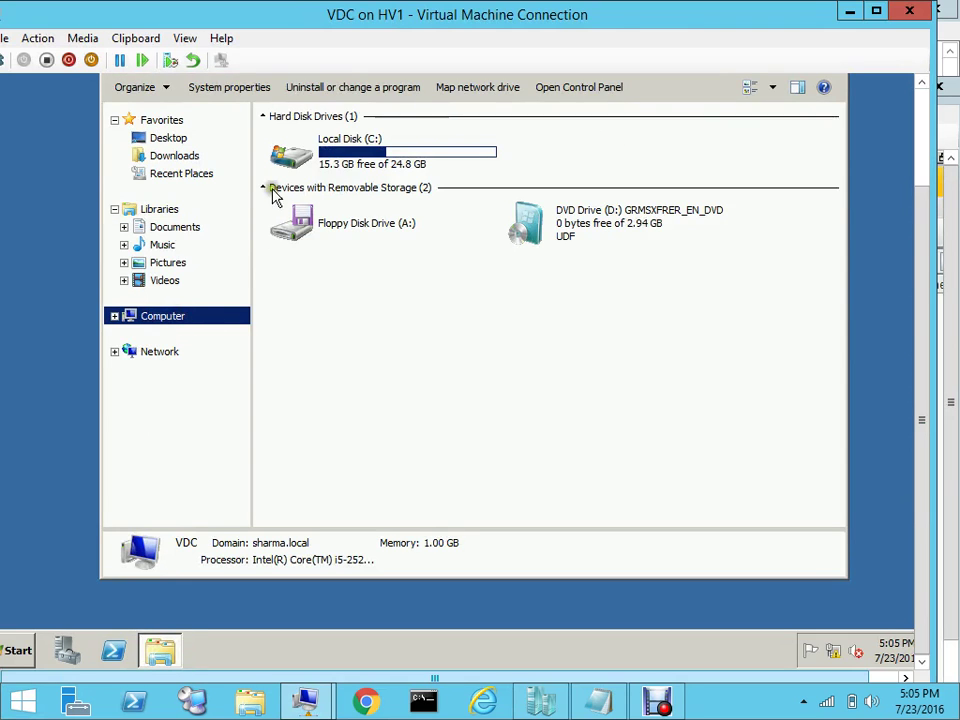
pyautogui.doubleClick(370, 154)
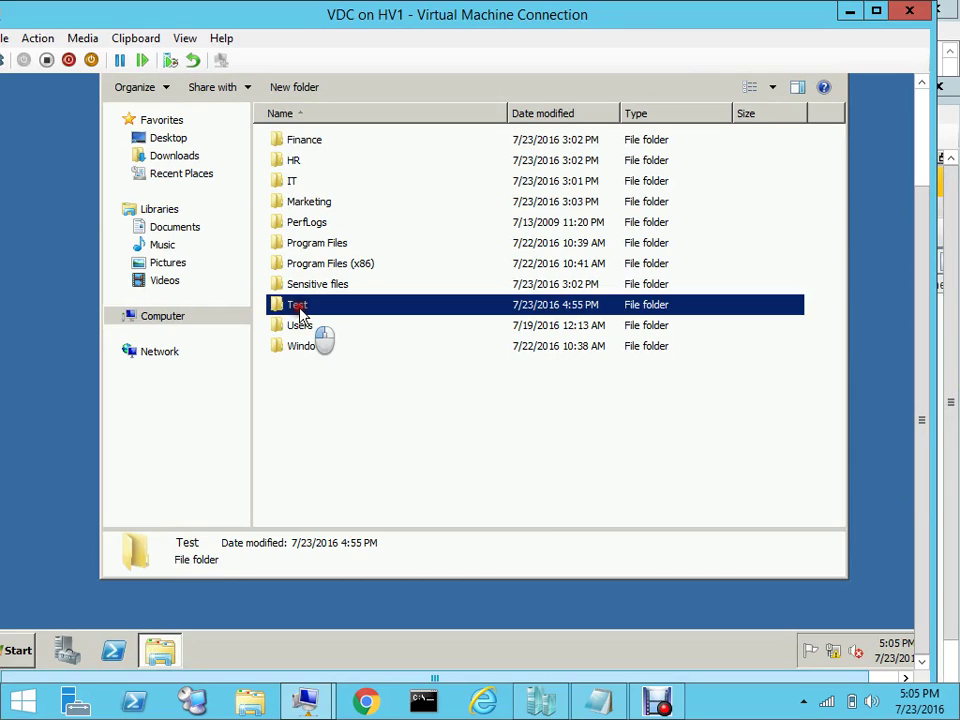
pyautogui.doubleClick(298, 308)
pyautogui.click(348, 145)
pyautogui.doubleClick(348, 145)
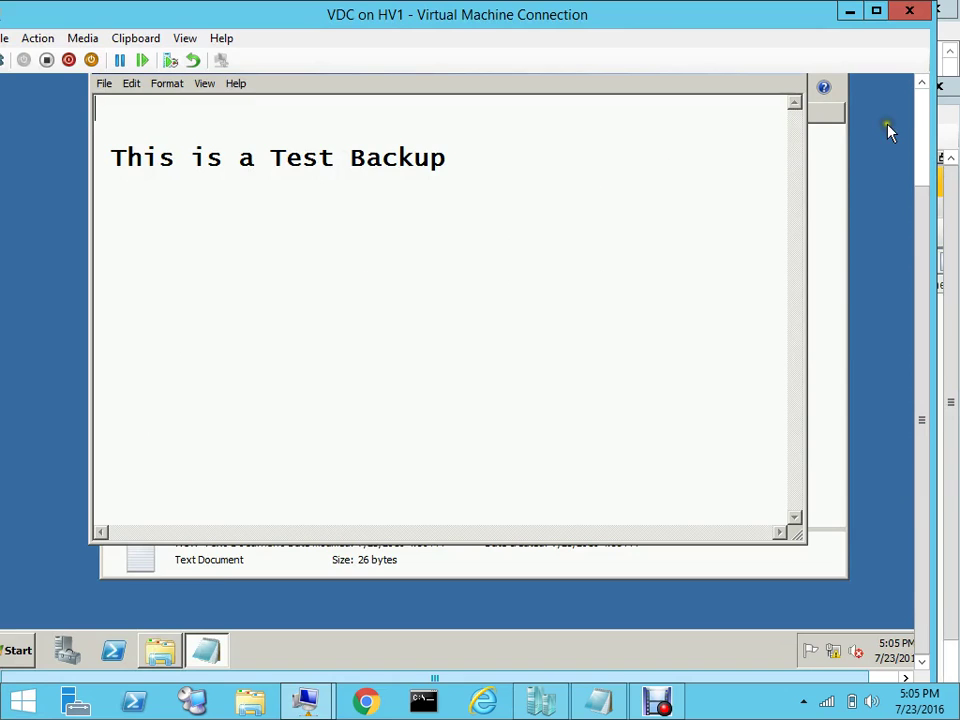
# - Close the text document and the Test folder window on the VDC virtual machine
pyautogui.click(925, 190)
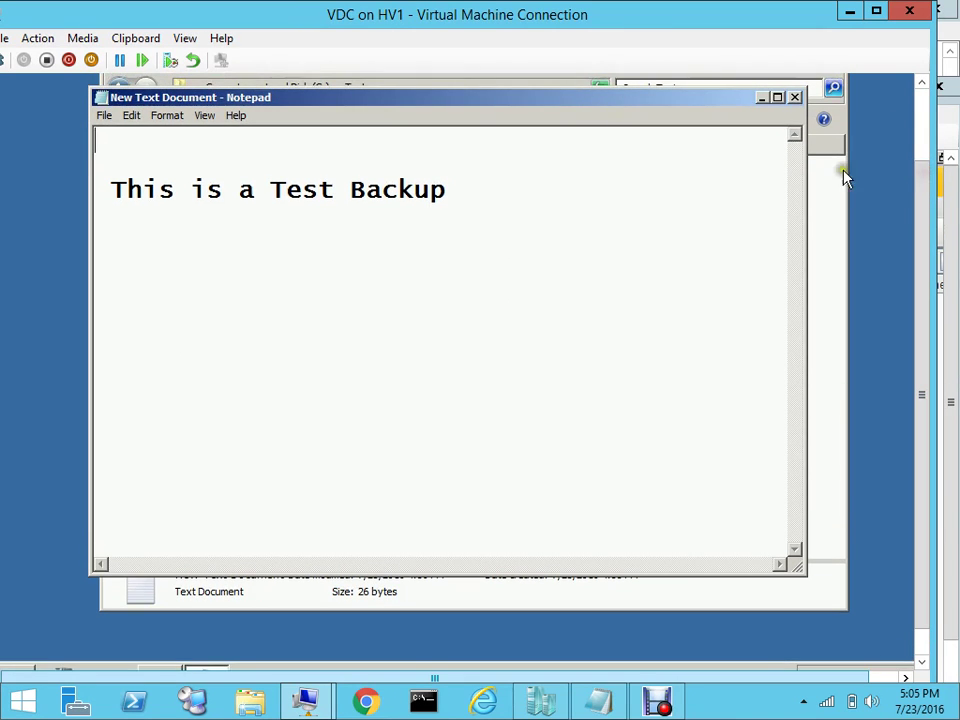
pyautogui.click(795, 96)
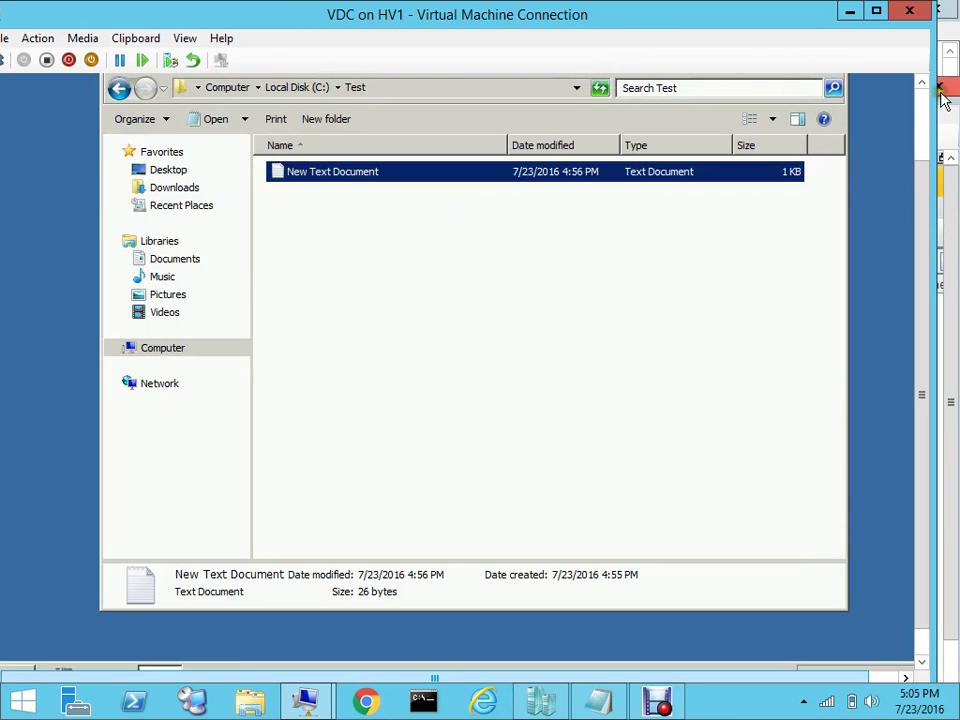
pyautogui.click(926, 120)
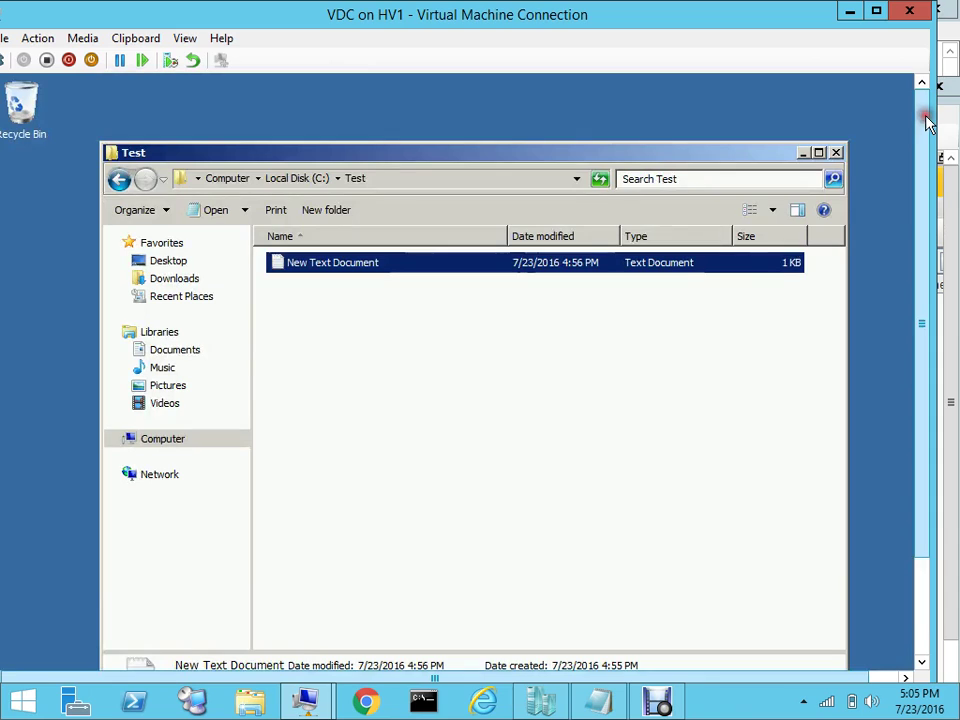
pyautogui.click(836, 153)
pyautogui.moveTo(917, 129); pyautogui.dragTo(925, 288)
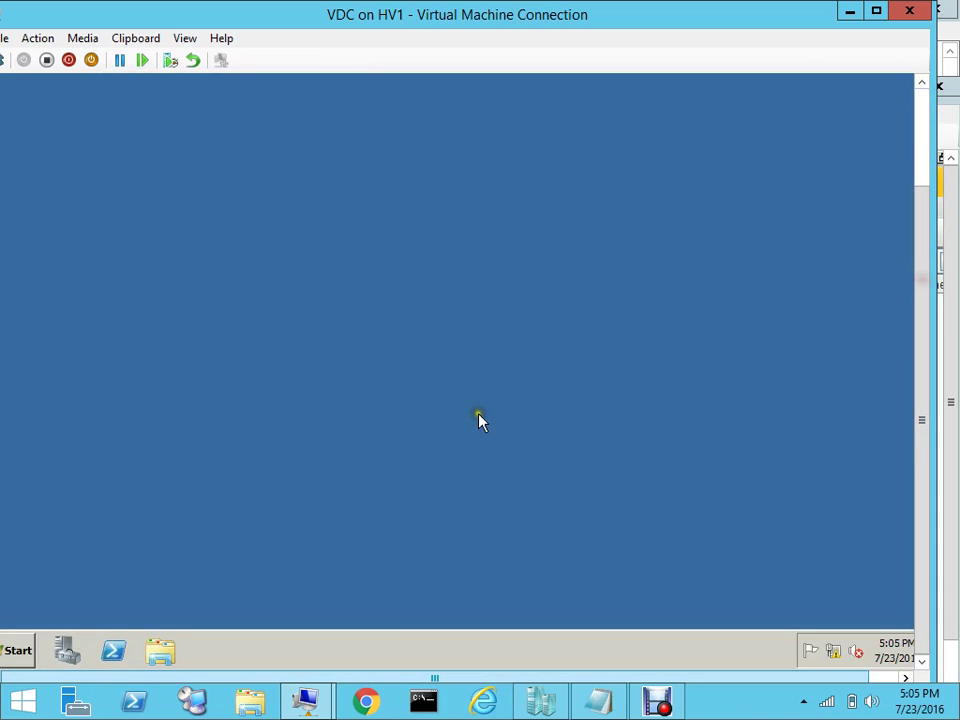
# - Switch back to the VNB virtual machine and select the Test folder on VDC's C: drive for backup
pyautogui.moveTo(328, 703)
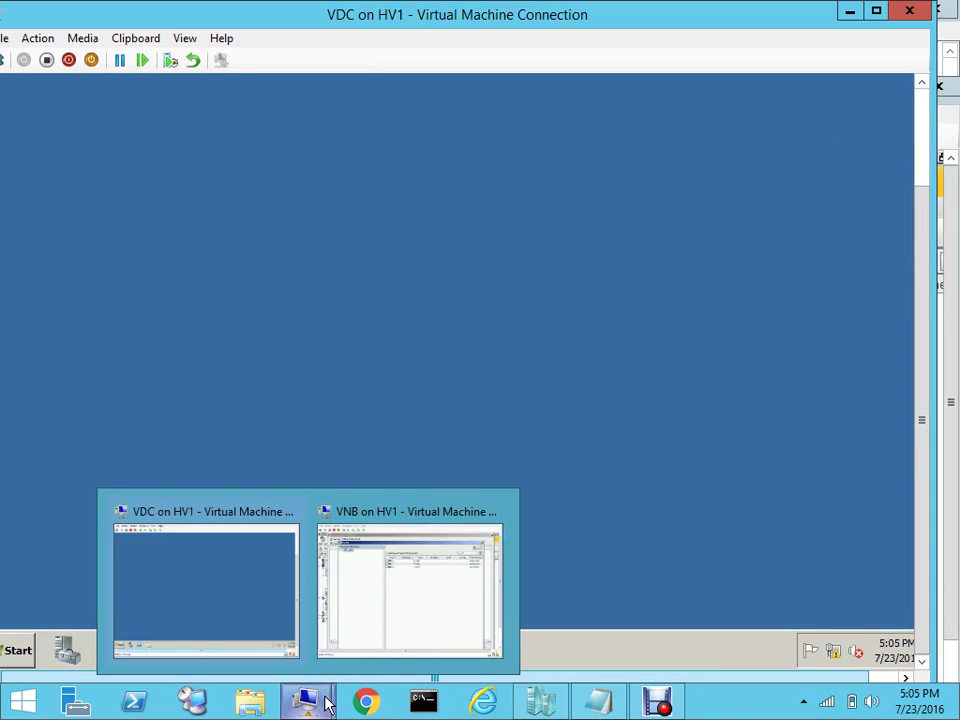
pyautogui.click(369, 621)
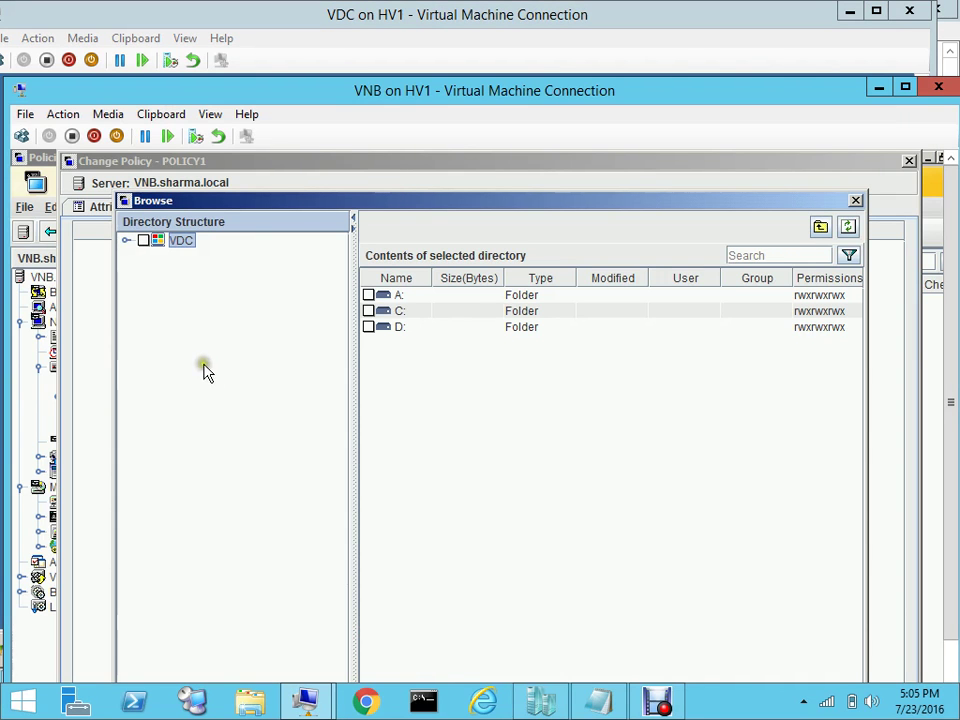
pyautogui.click(125, 241)
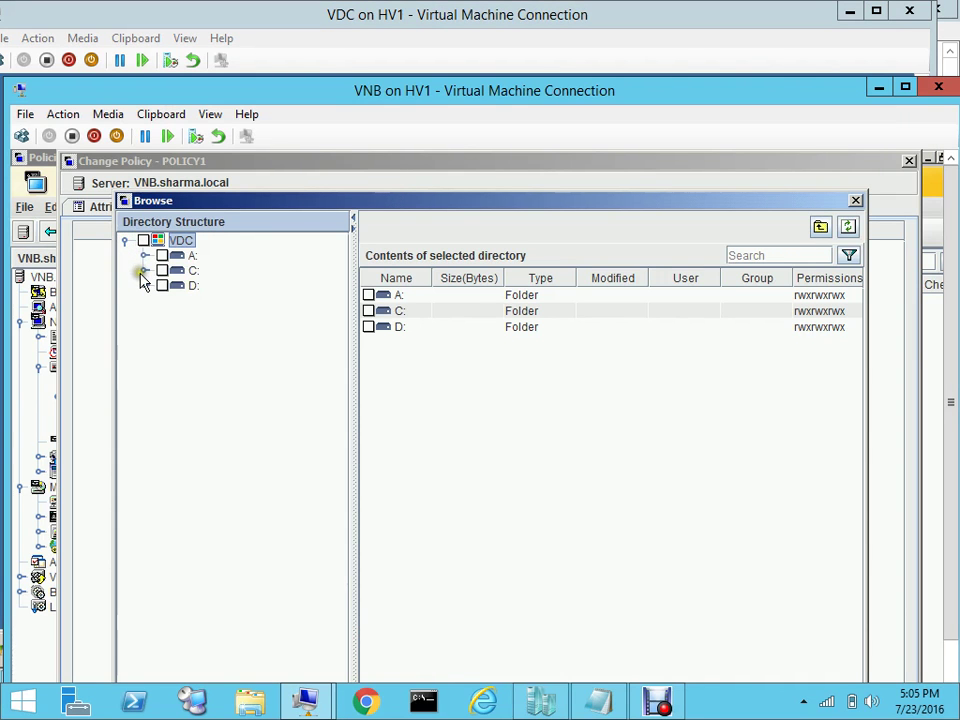
pyautogui.click(144, 276)
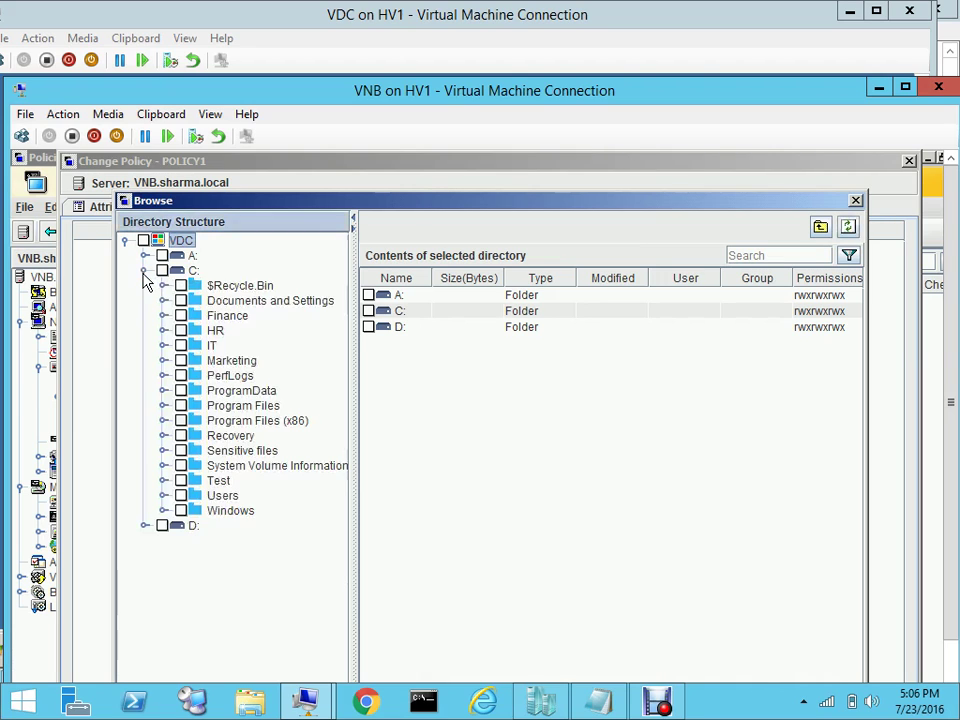
pyautogui.click(165, 481)
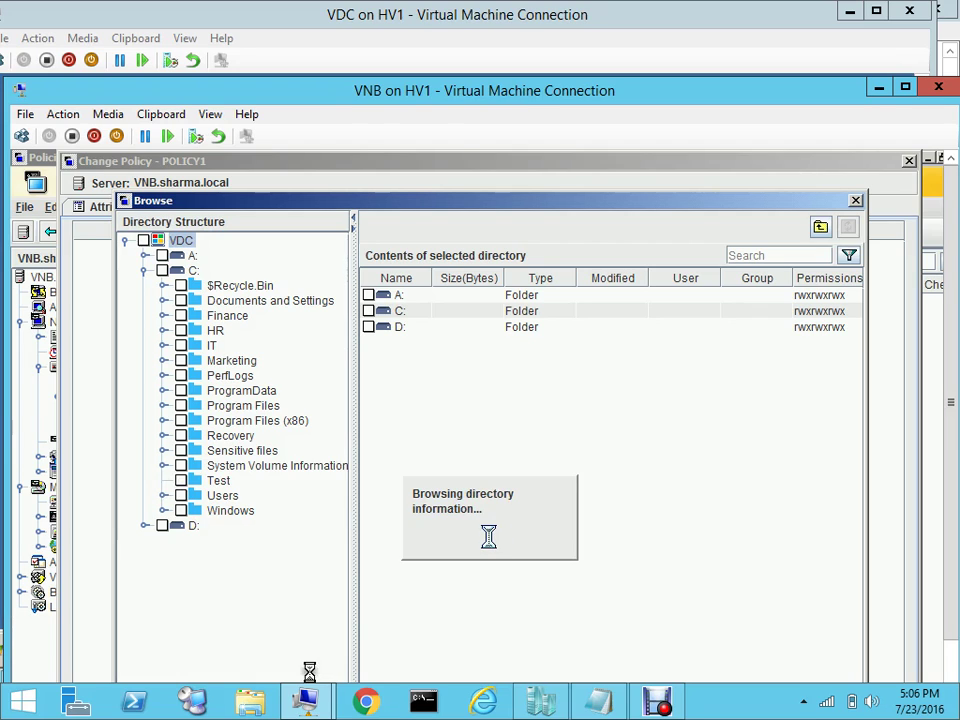
pyautogui.click(181, 481)
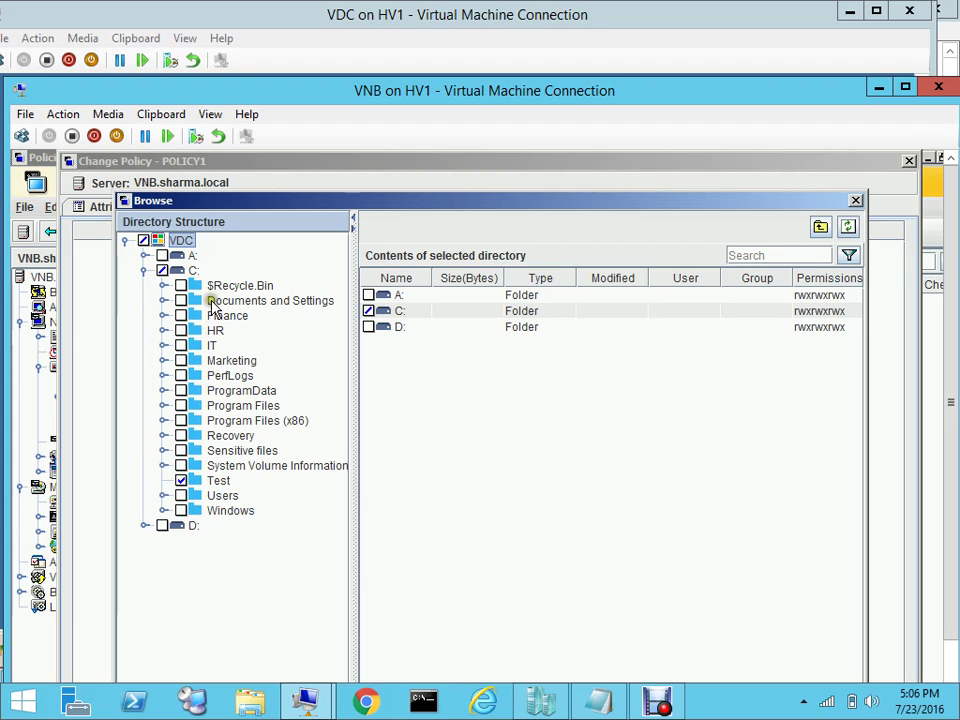
# - Select the whole C: drive of VDC for backup and clear every folder on it except Test
pyautogui.click(163, 273)
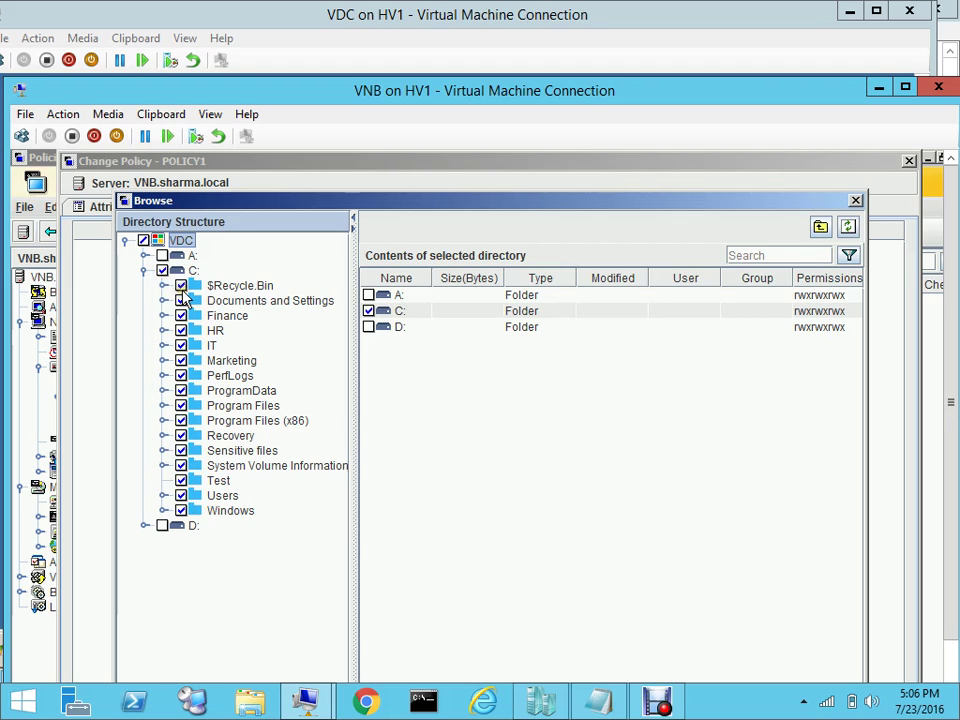
pyautogui.click(181, 290)
pyautogui.click(181, 300)
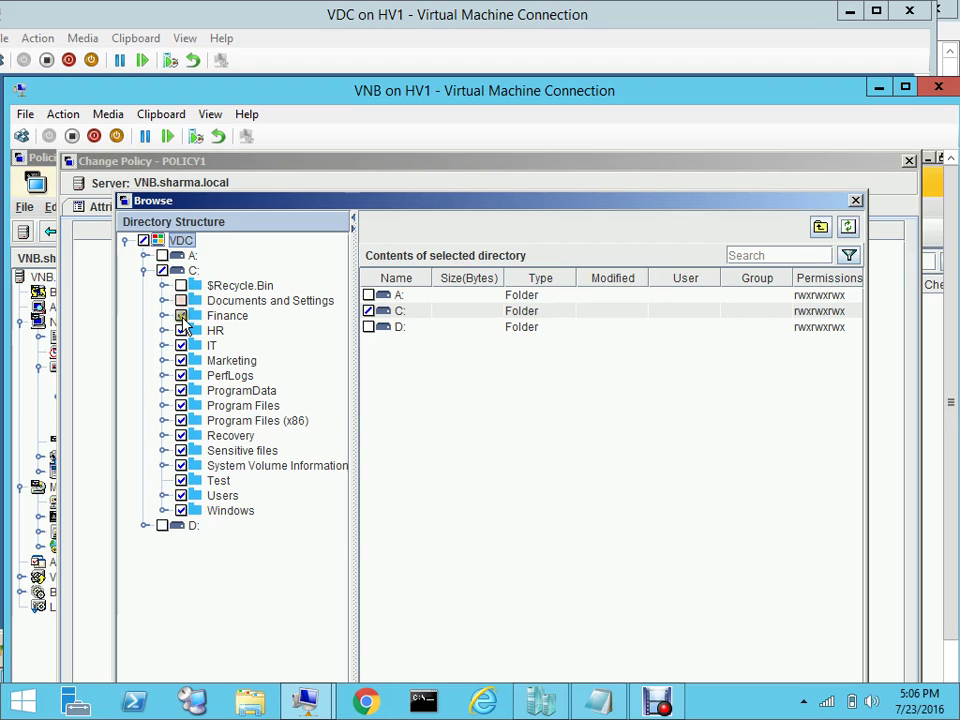
pyautogui.click(181, 315)
pyautogui.click(181, 330)
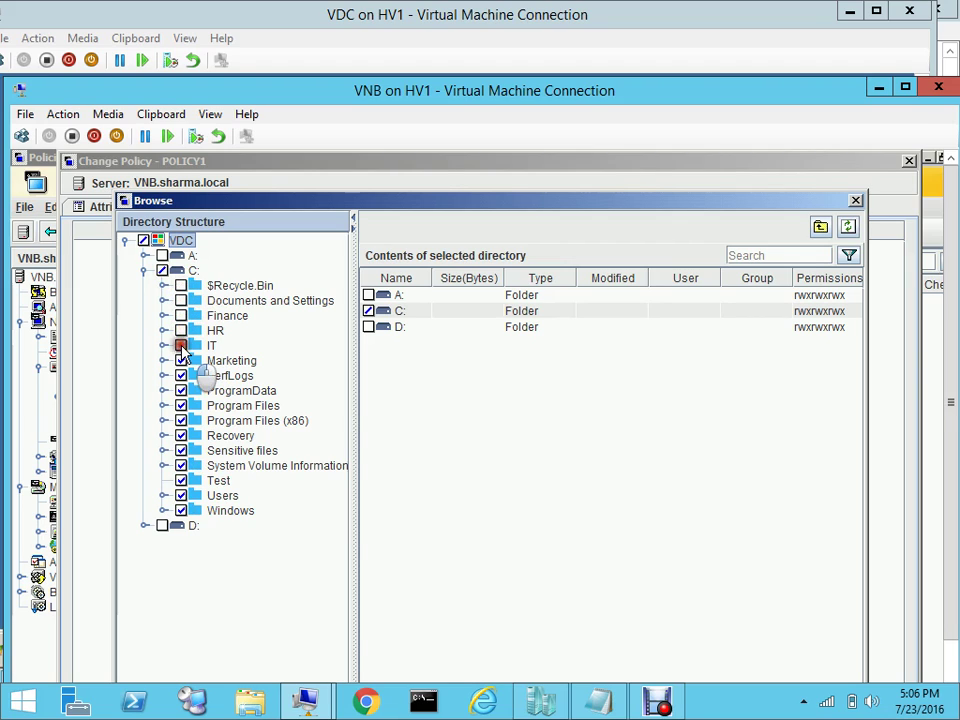
pyautogui.click(181, 345)
pyautogui.click(181, 360)
pyautogui.click(181, 375)
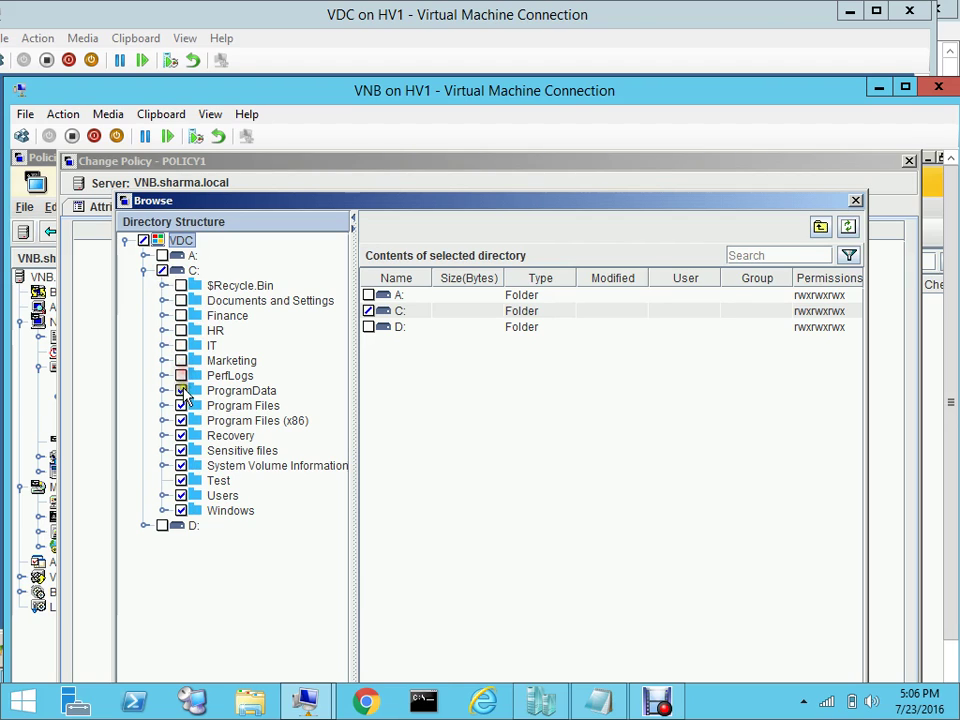
pyautogui.click(181, 390)
pyautogui.click(181, 405)
pyautogui.click(181, 420)
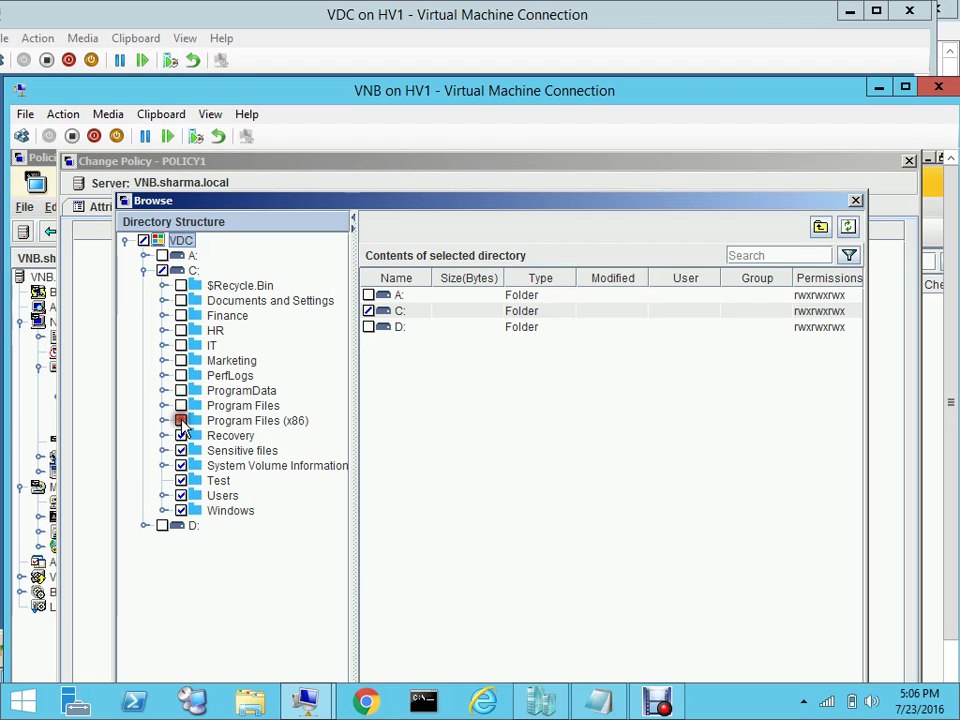
pyautogui.click(181, 435)
pyautogui.click(183, 451)
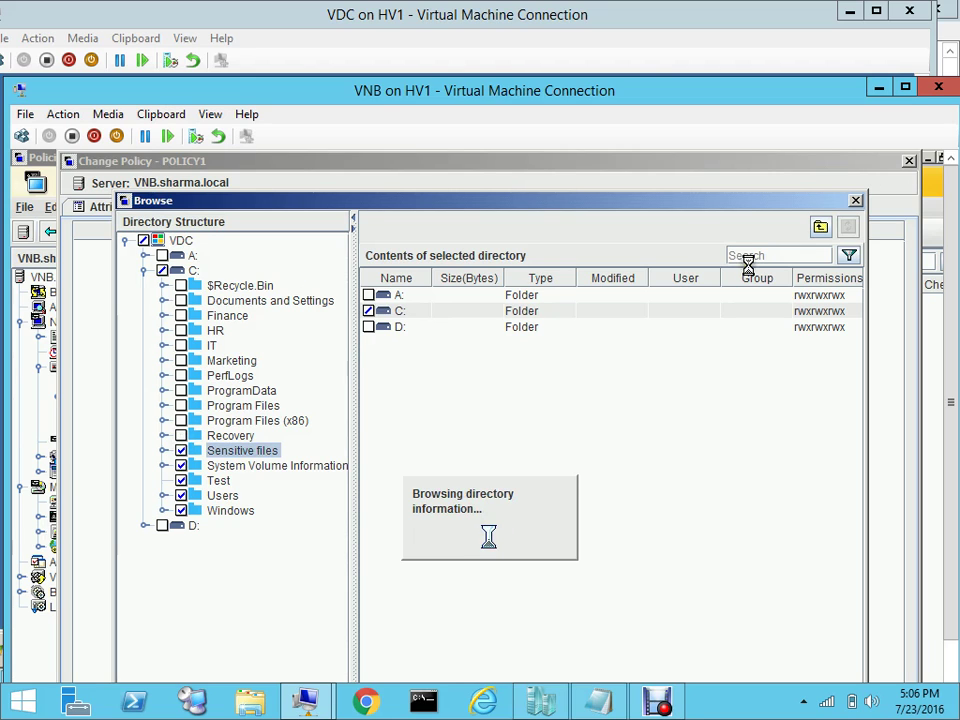
pyautogui.click(905, 88)
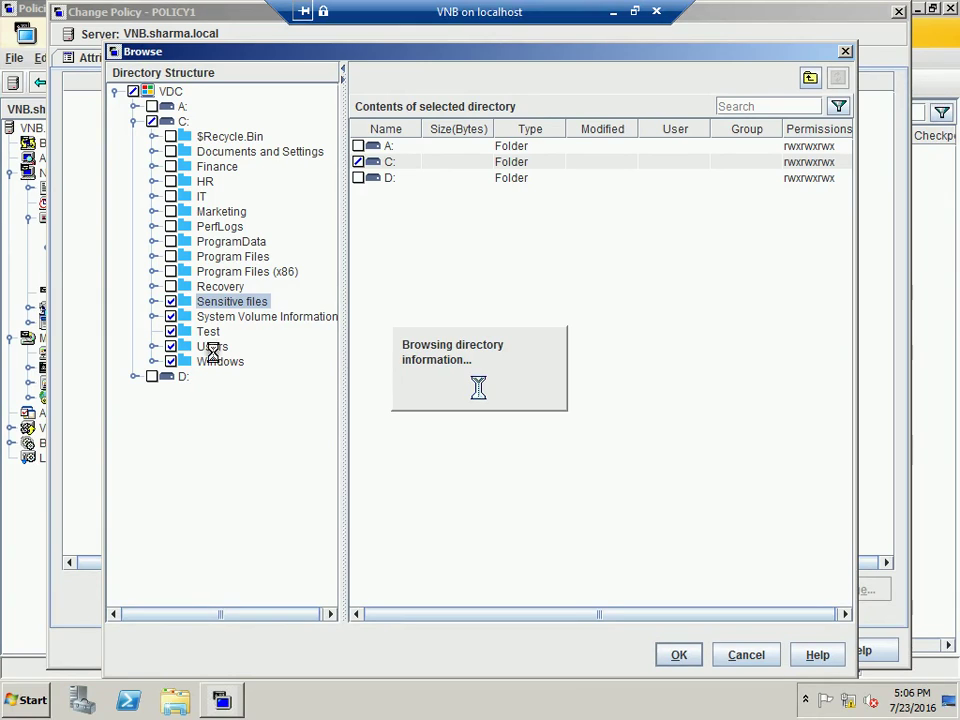
pyautogui.click(171, 301)
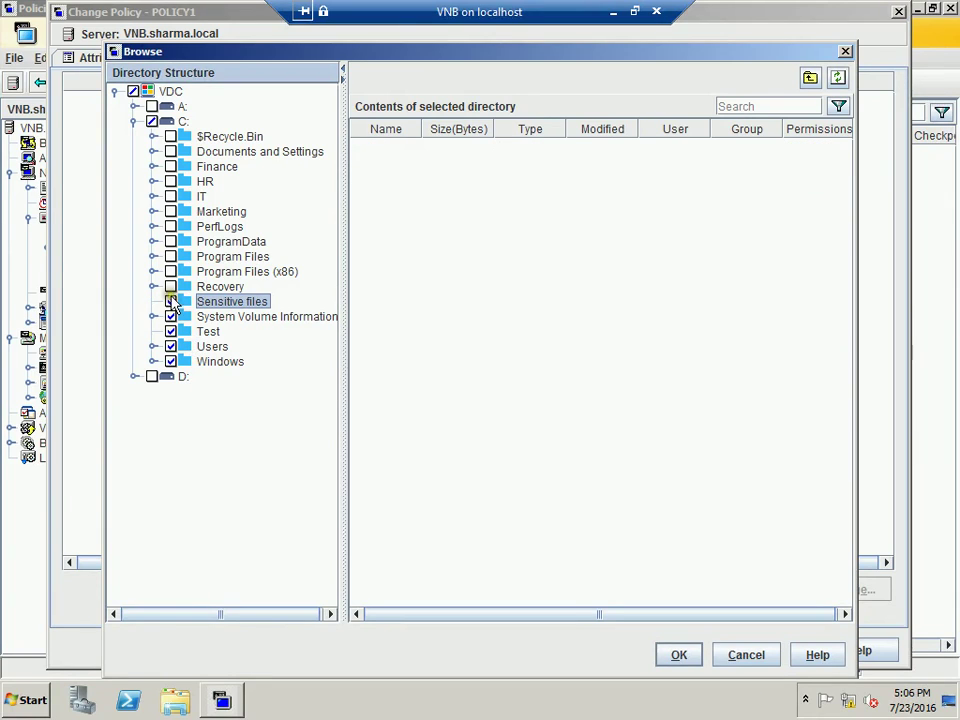
pyautogui.click(171, 316)
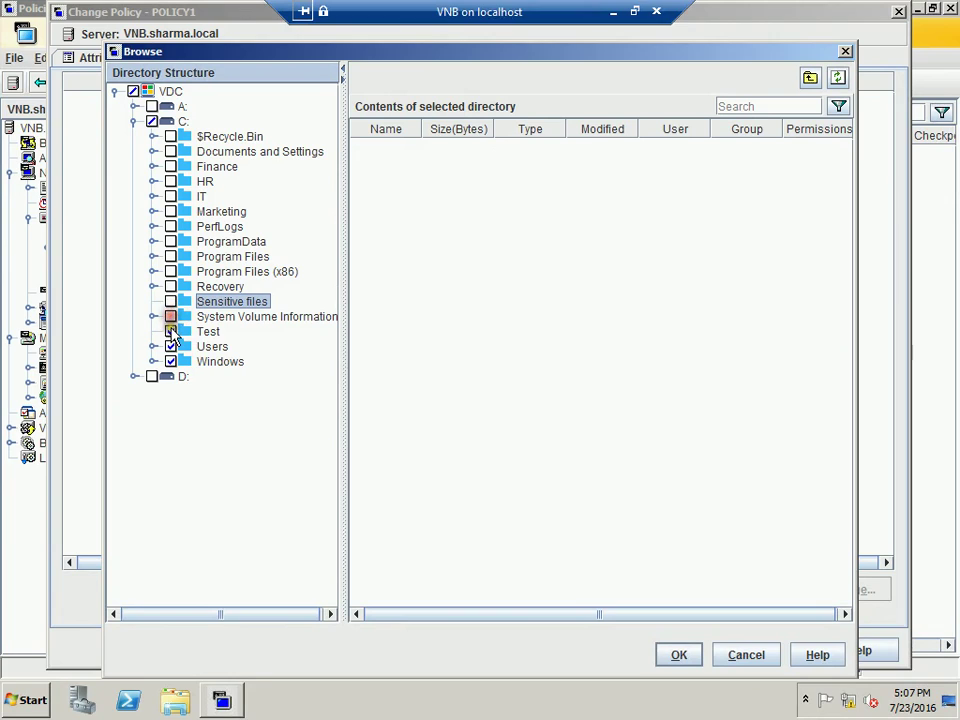
pyautogui.click(171, 346)
pyautogui.click(171, 361)
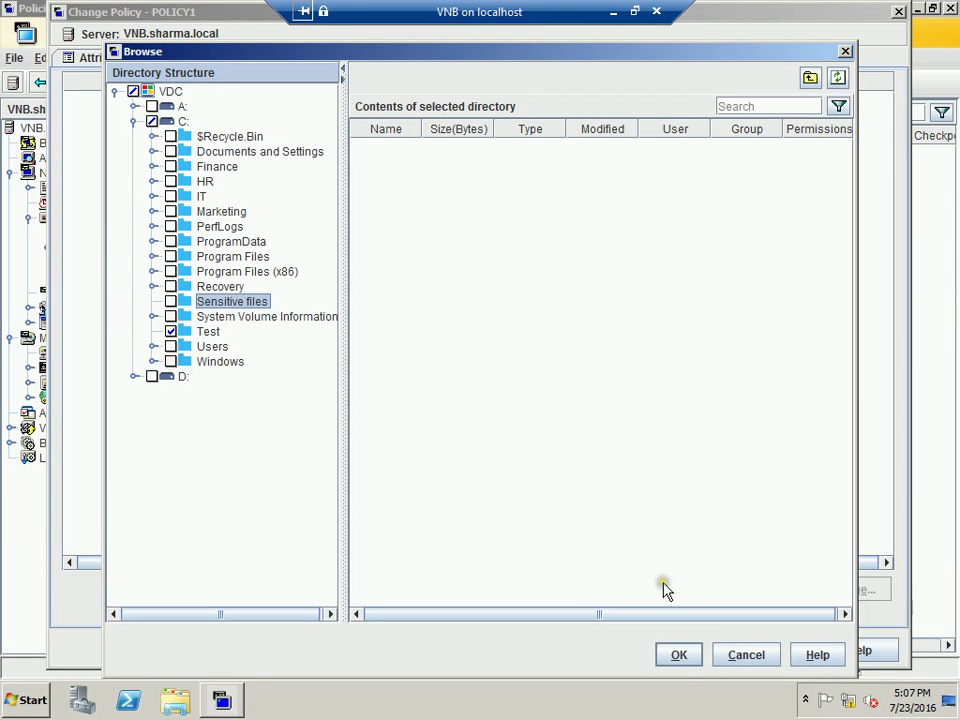
# - Accept the browsed selection, remove C:\pagefile.sys from the pathname list, and save POLICY1 with C:\Test as its backup selection
pyautogui.click(679, 655)
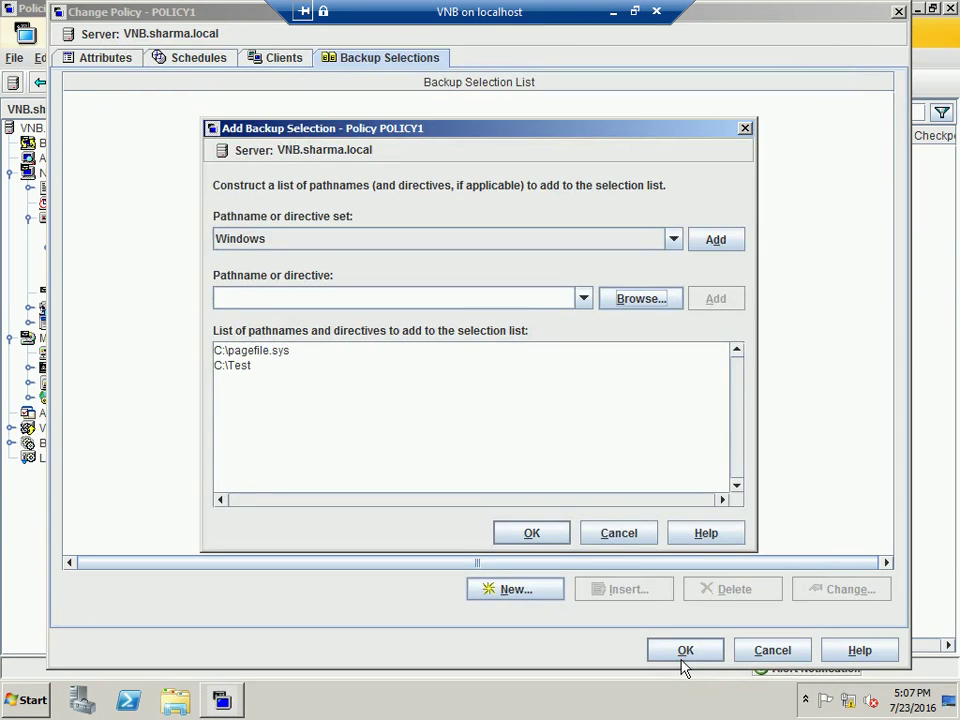
pyautogui.click(307, 350)
pyautogui.press('BackSpace')
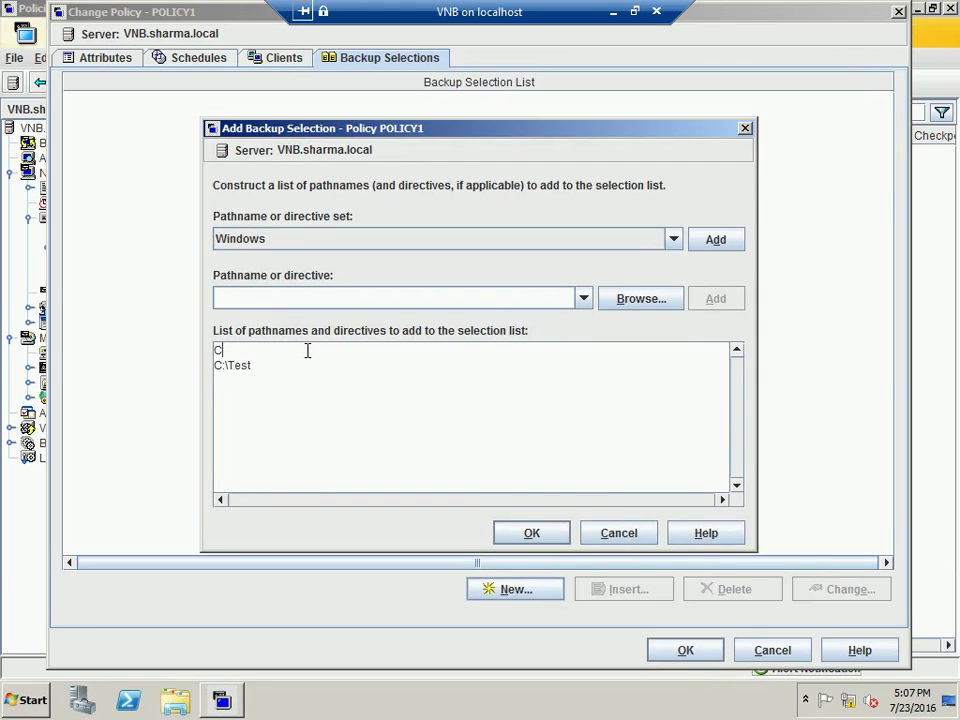
pyautogui.click(531, 536)
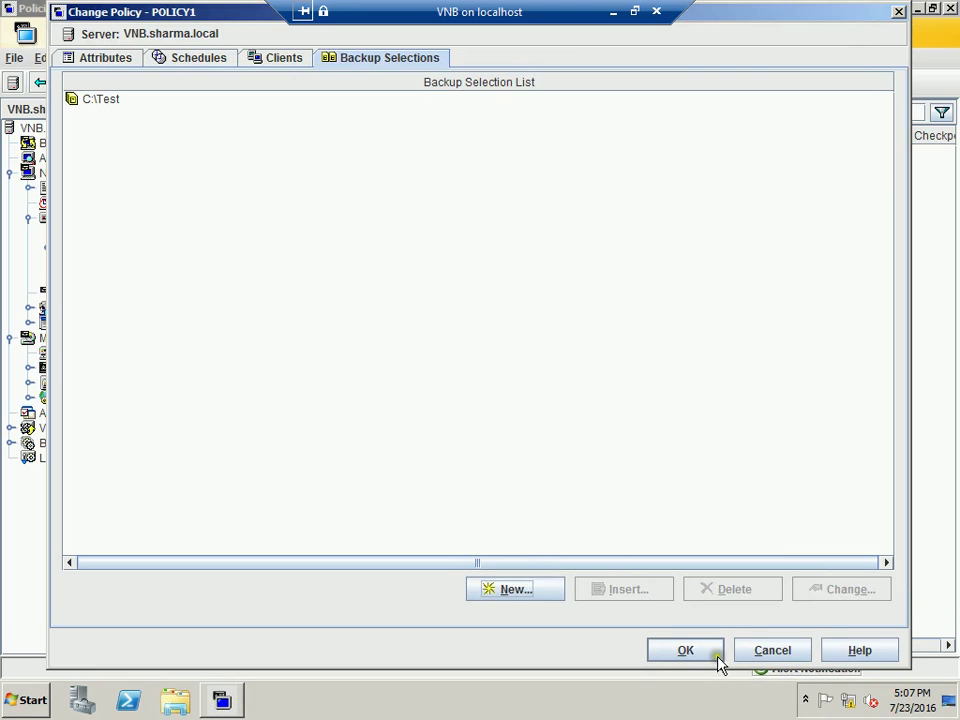
pyautogui.click(686, 651)
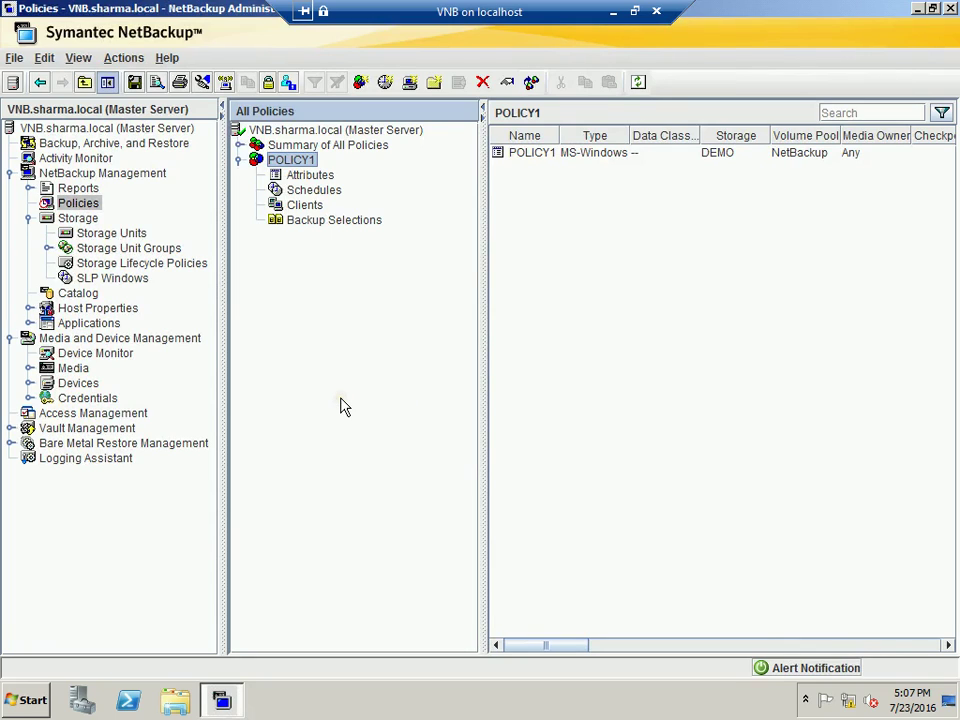
# - Start a manual backup of POLICY1
pyautogui.rightClick(306, 168)
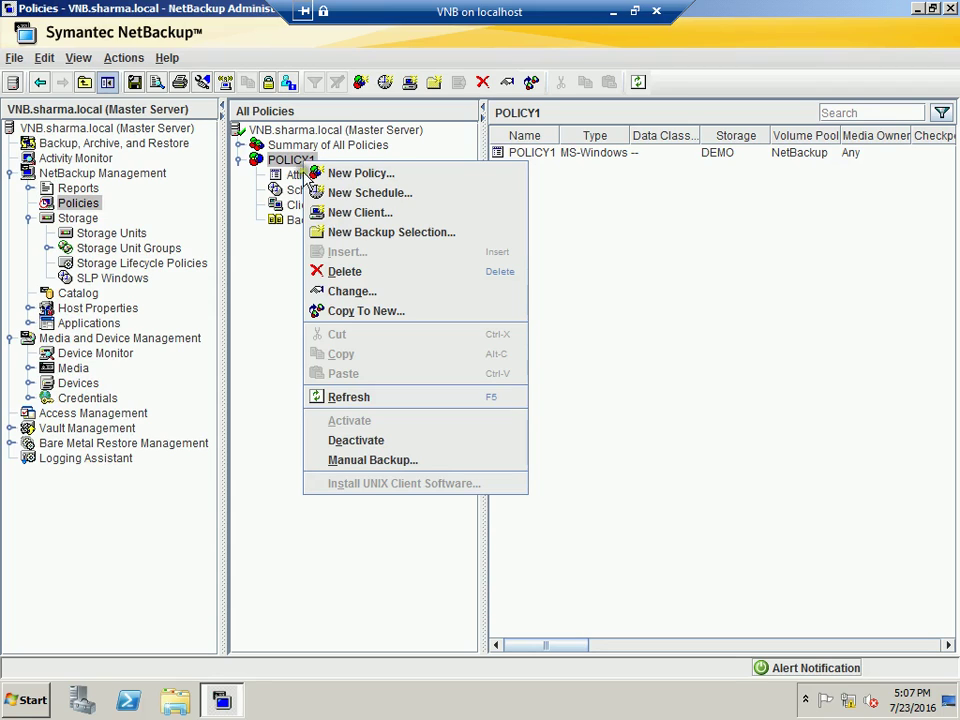
pyautogui.click(337, 461)
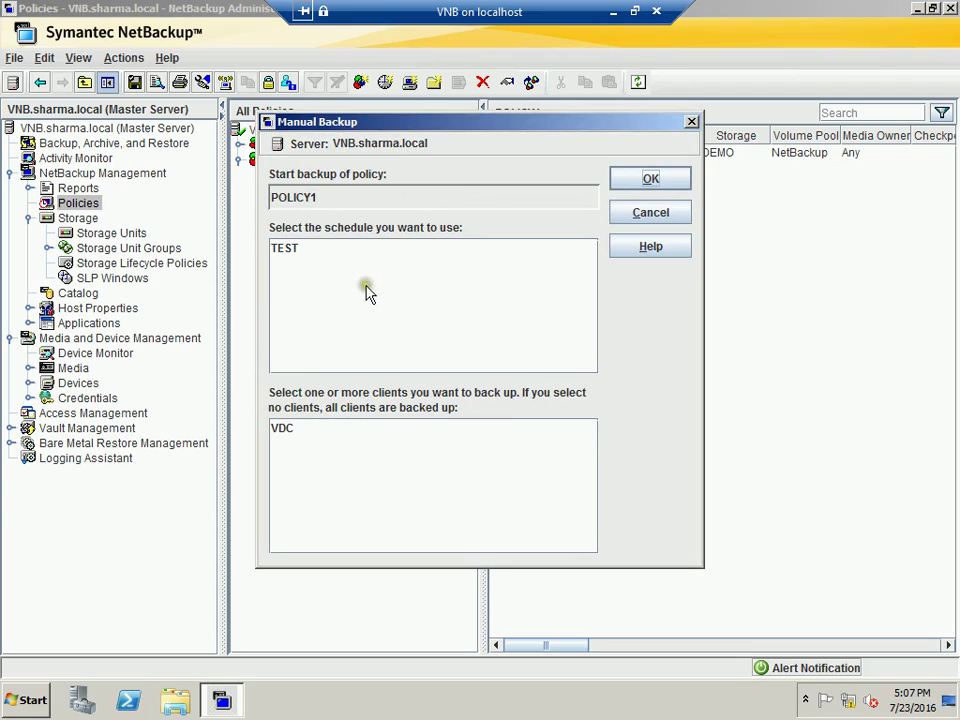
pyautogui.click(650, 185)
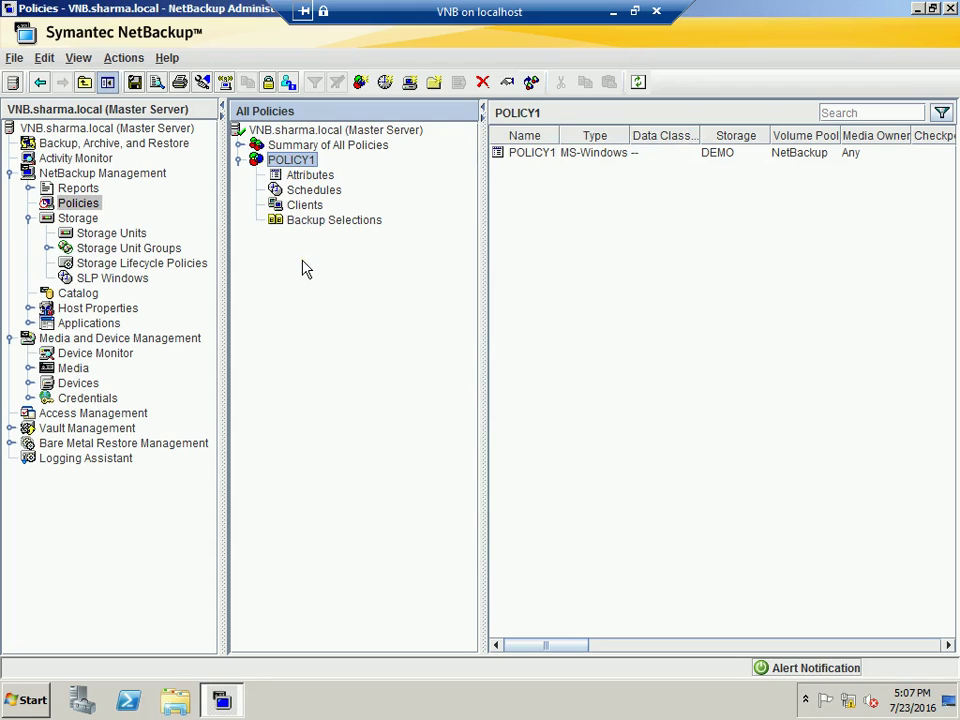
# - Examine the overview and detailed status of the POLICY1 backup job in the Activity Monitor and close its details
pyautogui.click(103, 162)
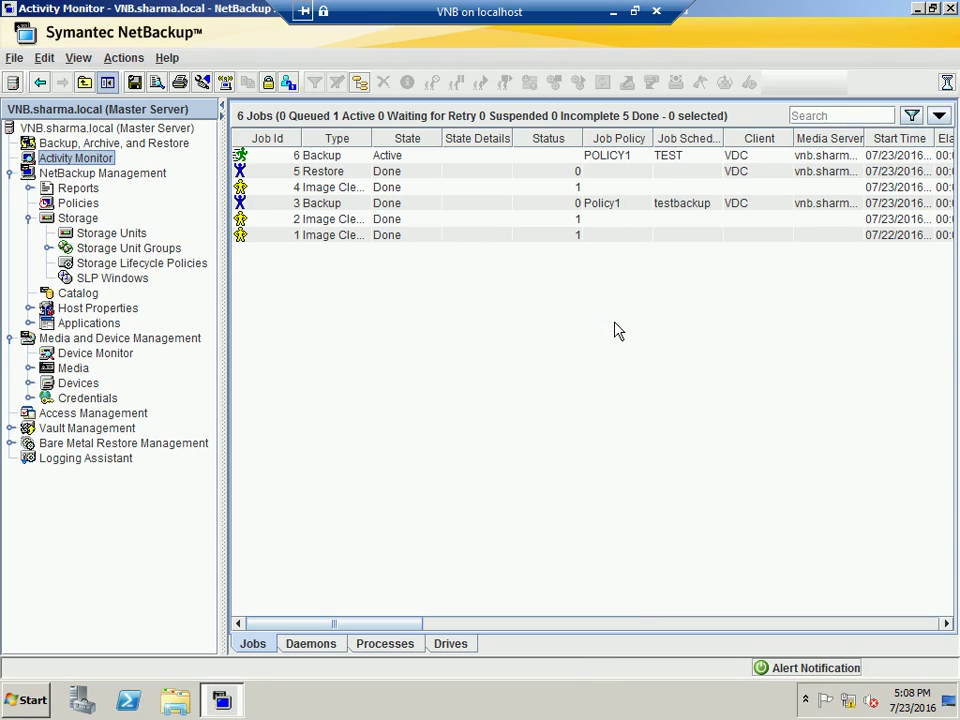
pyautogui.doubleClick(427, 162)
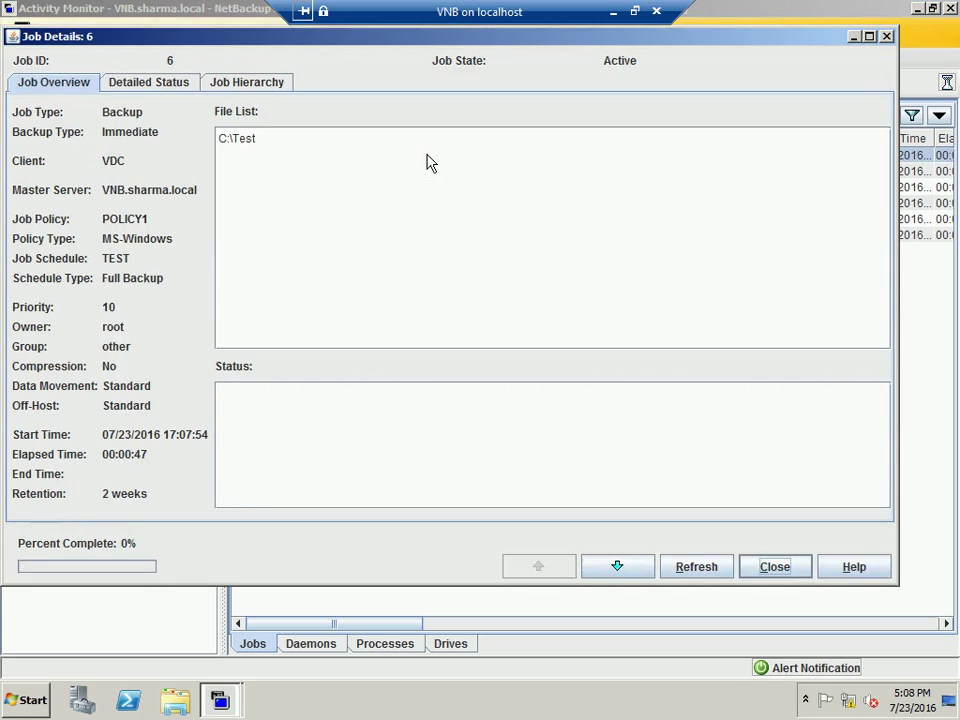
pyautogui.click(405, 157)
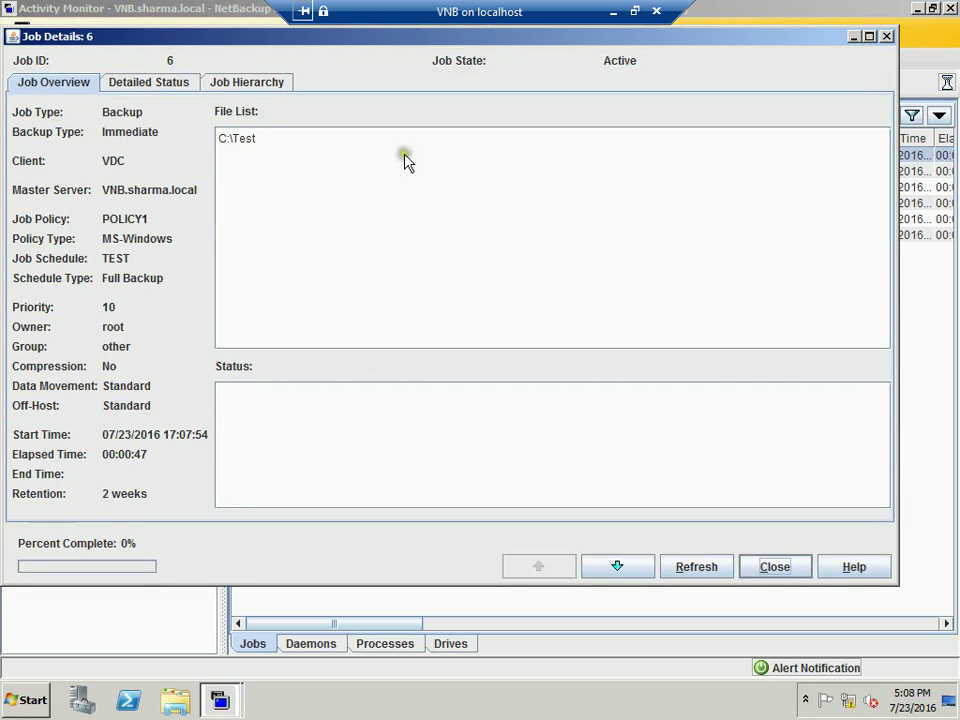
pyautogui.click(163, 83)
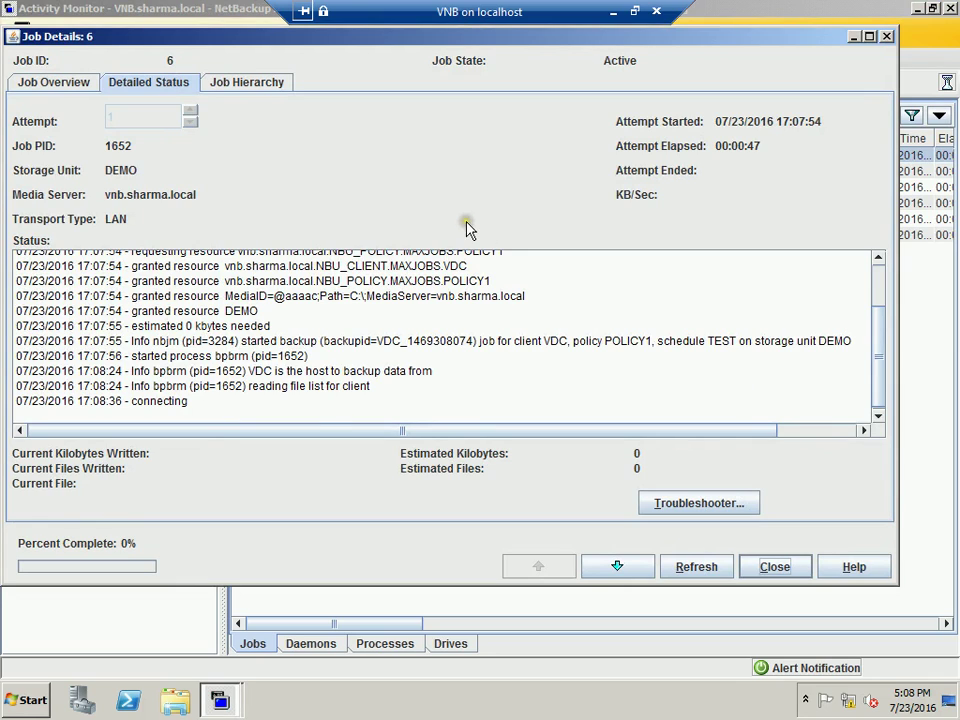
pyautogui.moveTo(765, 43)
pyautogui.mouseDown()
pyautogui.moveTo(787, 60)
pyautogui.moveTo(770, 62)
pyautogui.mouseUp()
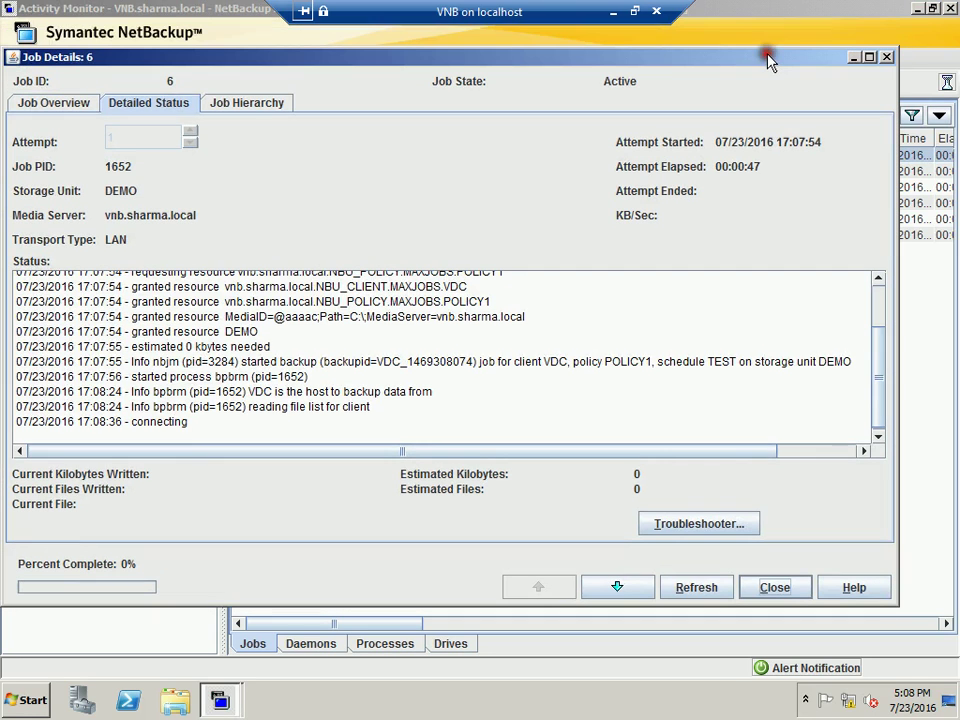
pyautogui.click(886, 58)
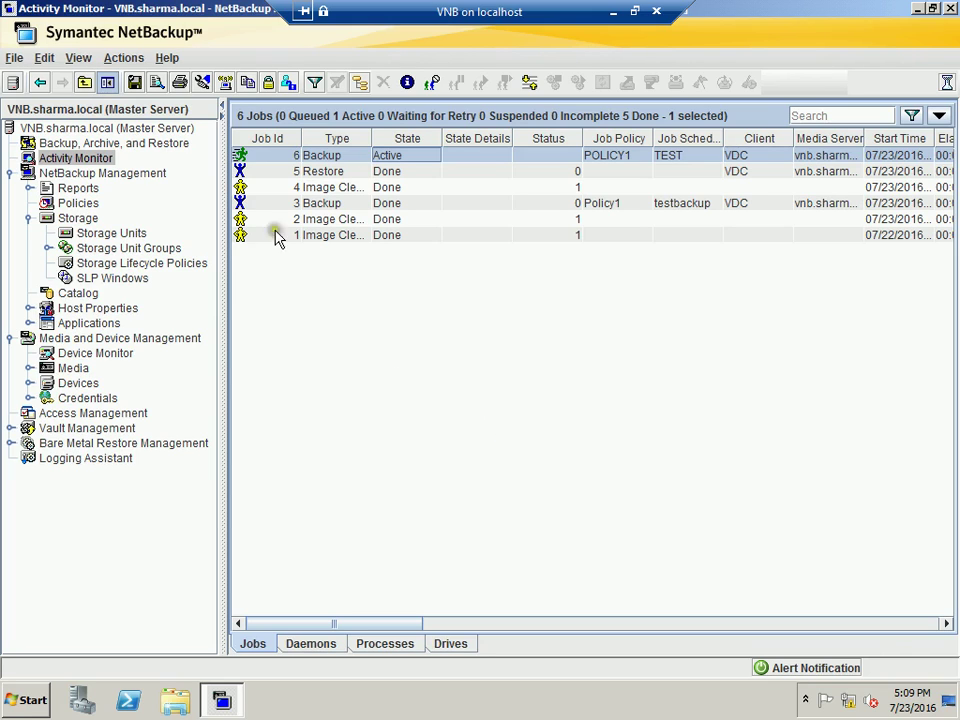
# - Reopen the details of backup job 6, refresh its detailed status to check for completion, and close them
pyautogui.doubleClick(321, 156)
pyautogui.click(166, 90)
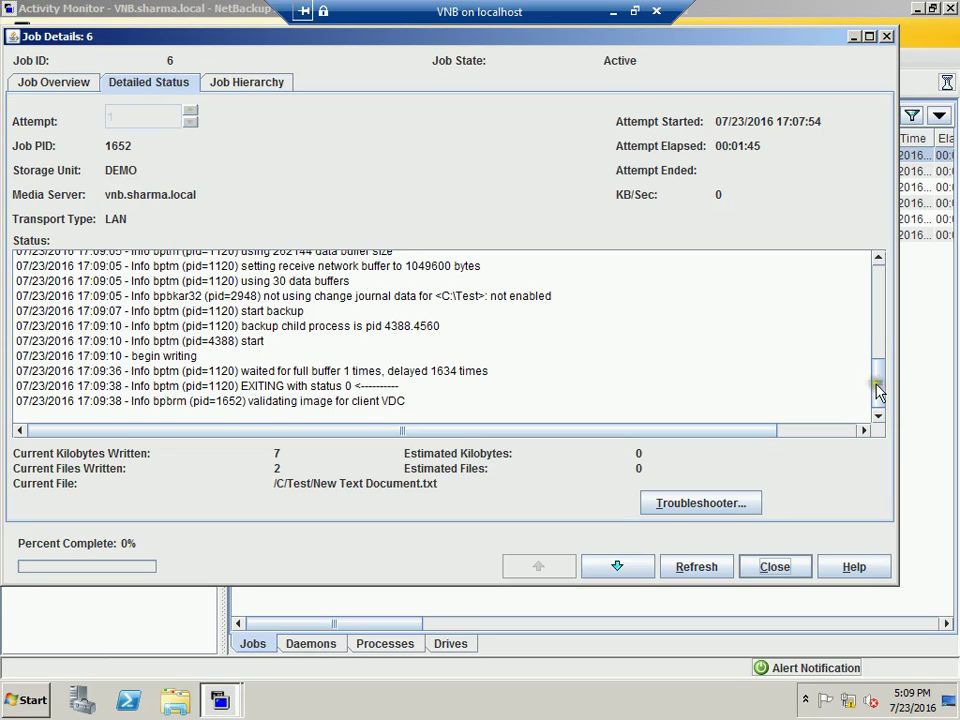
pyautogui.click(877, 413)
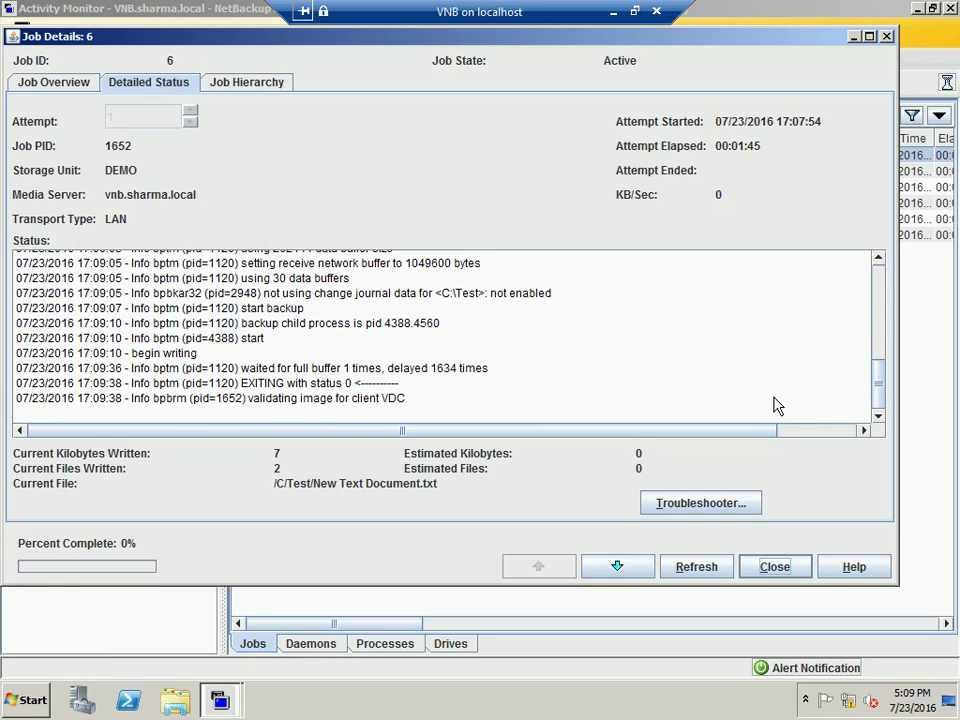
pyautogui.click(703, 566)
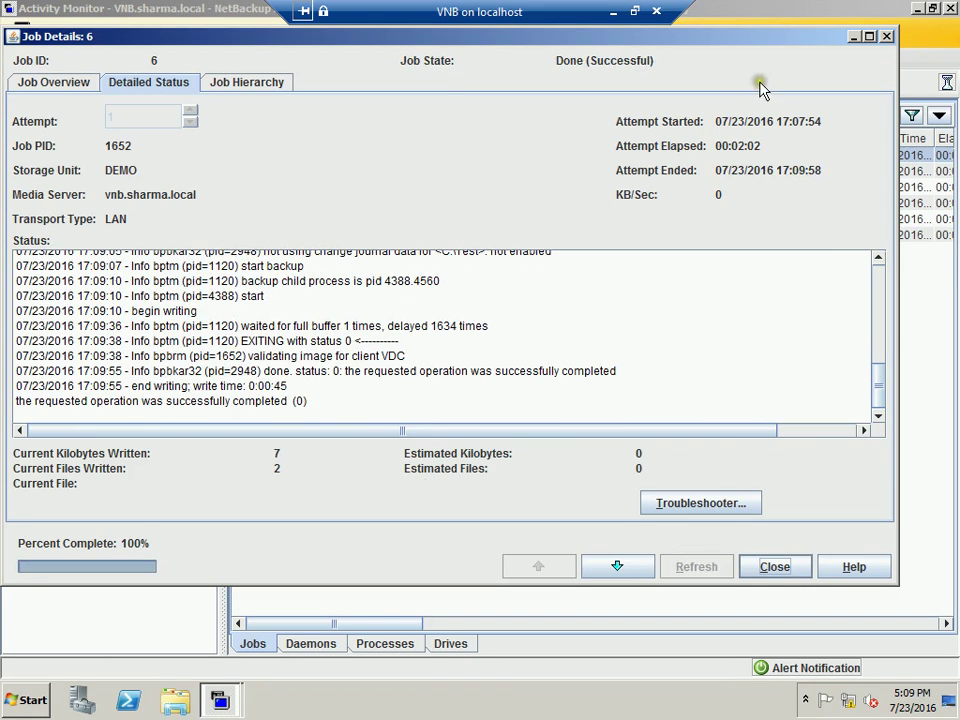
pyautogui.click(886, 36)
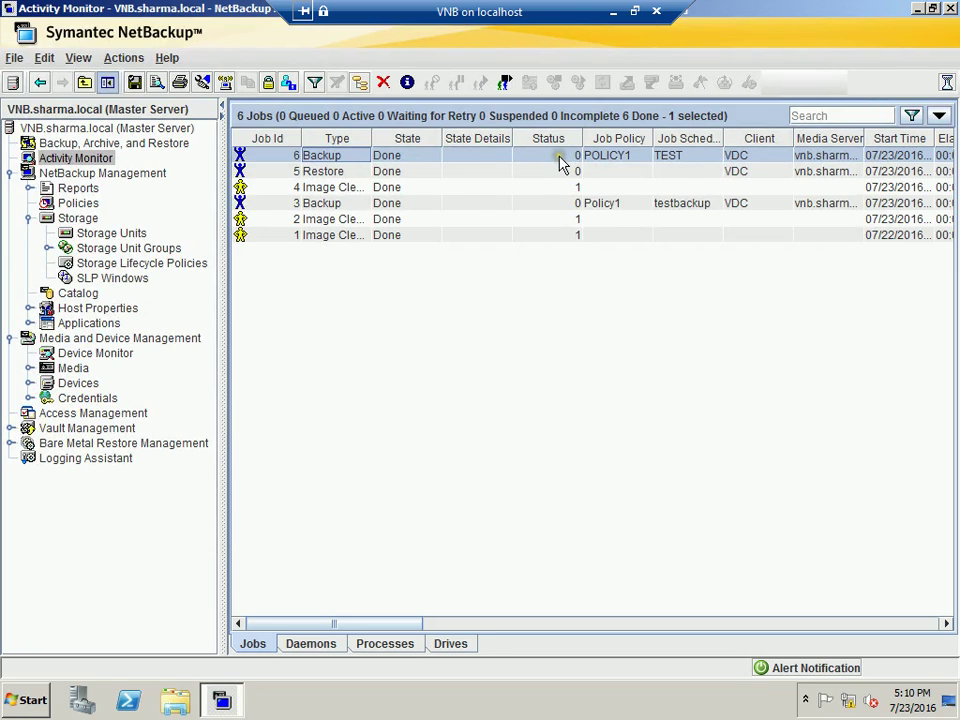
# - Check the VNB server's Local Disk (C:) for the backup image files and close the folder window
pyautogui.click(388, 401)
pyautogui.click(186, 703)
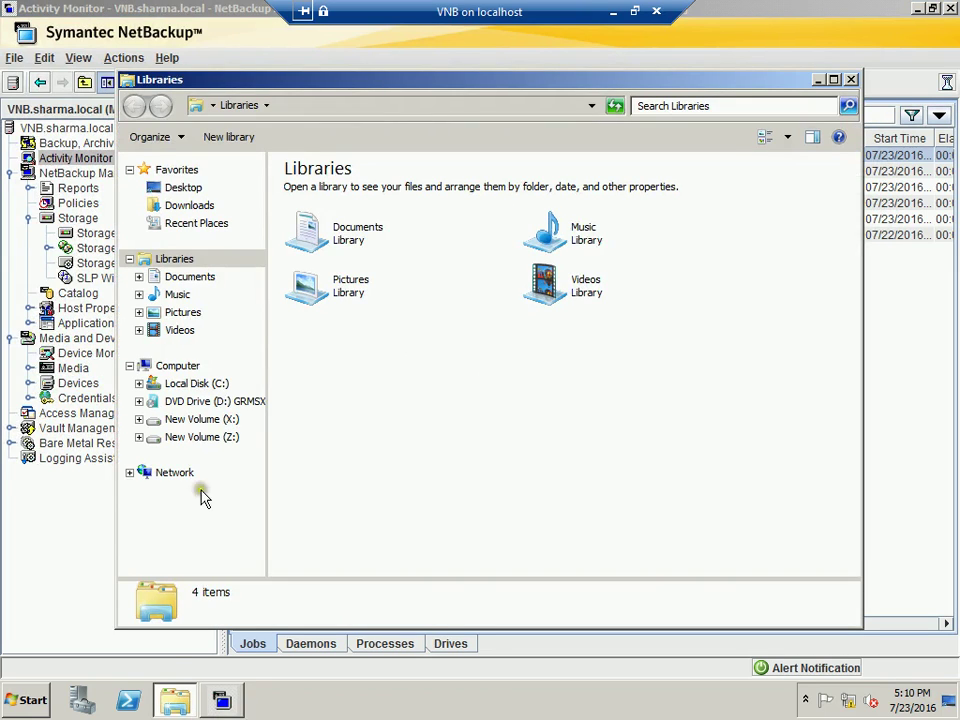
pyautogui.click(214, 389)
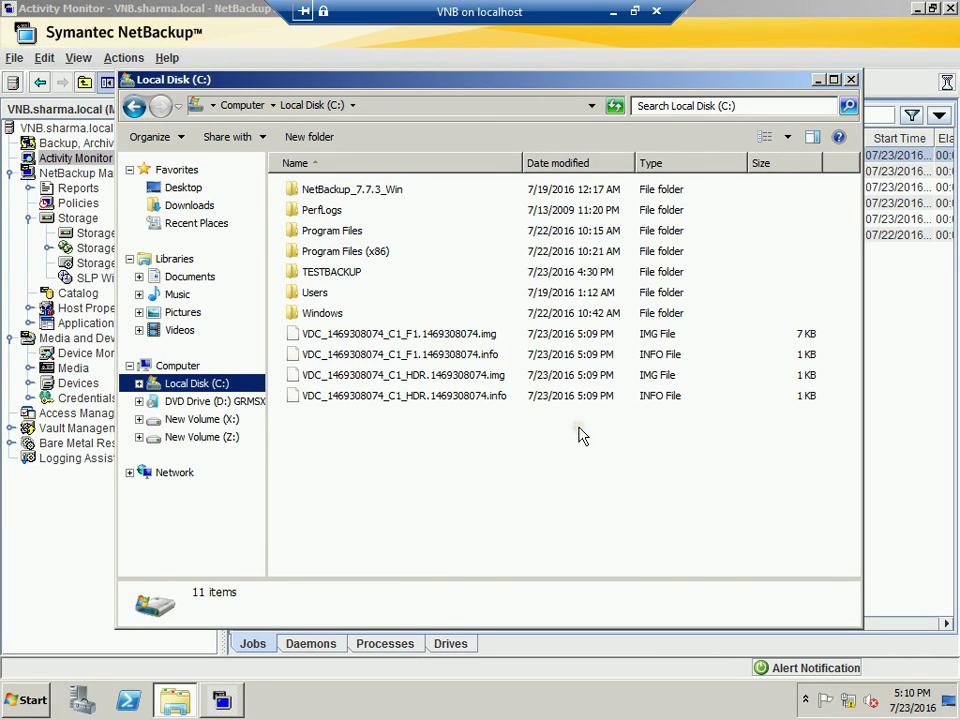
pyautogui.click(851, 79)
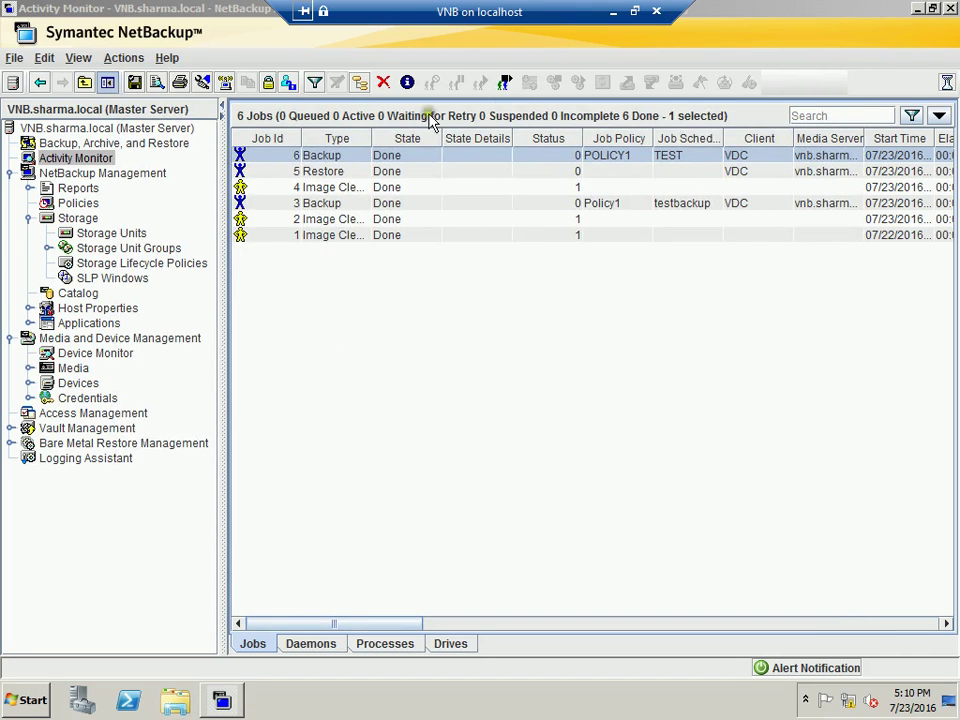
# - Switch to the VDC virtual machine, view New Text Document in C:\Test, and close the document
pyautogui.click(634, 11)
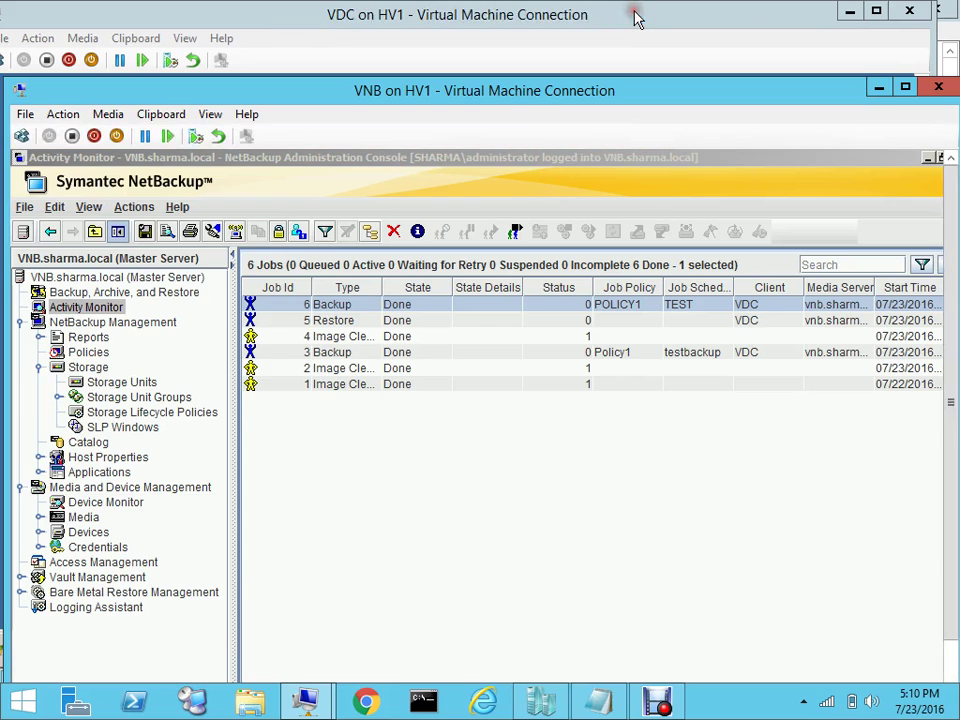
pyautogui.moveTo(306, 700)
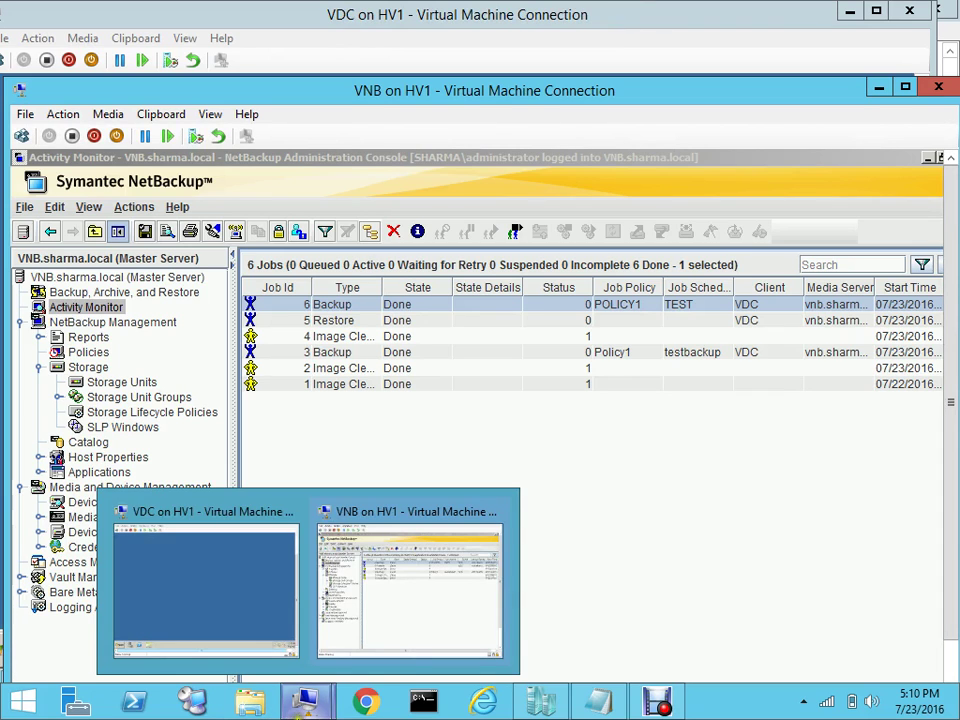
pyautogui.click(249, 603)
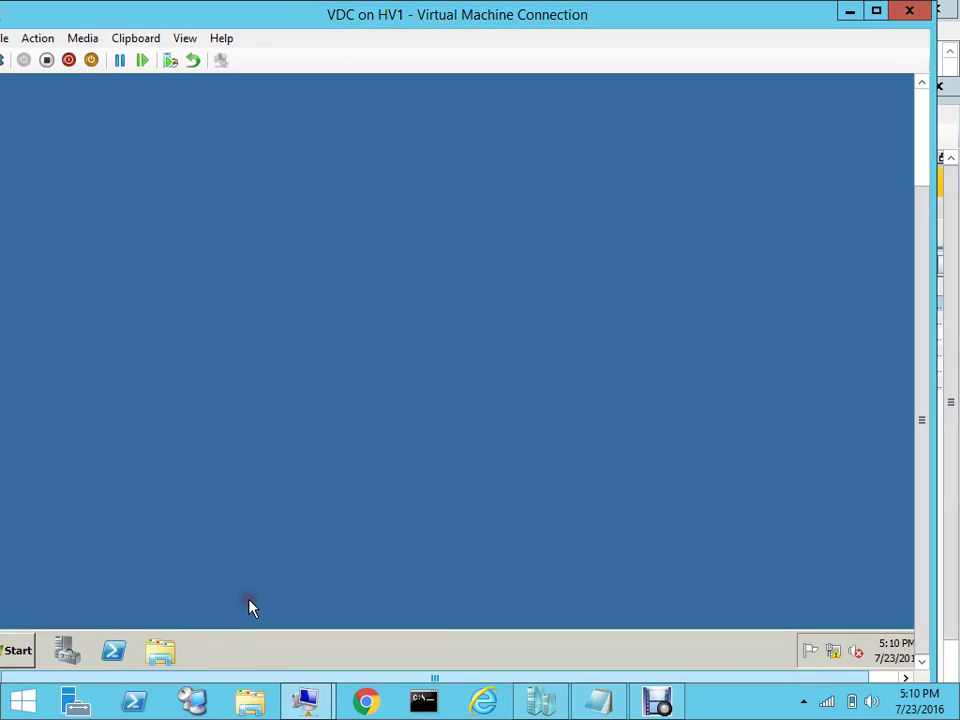
pyautogui.click(165, 660)
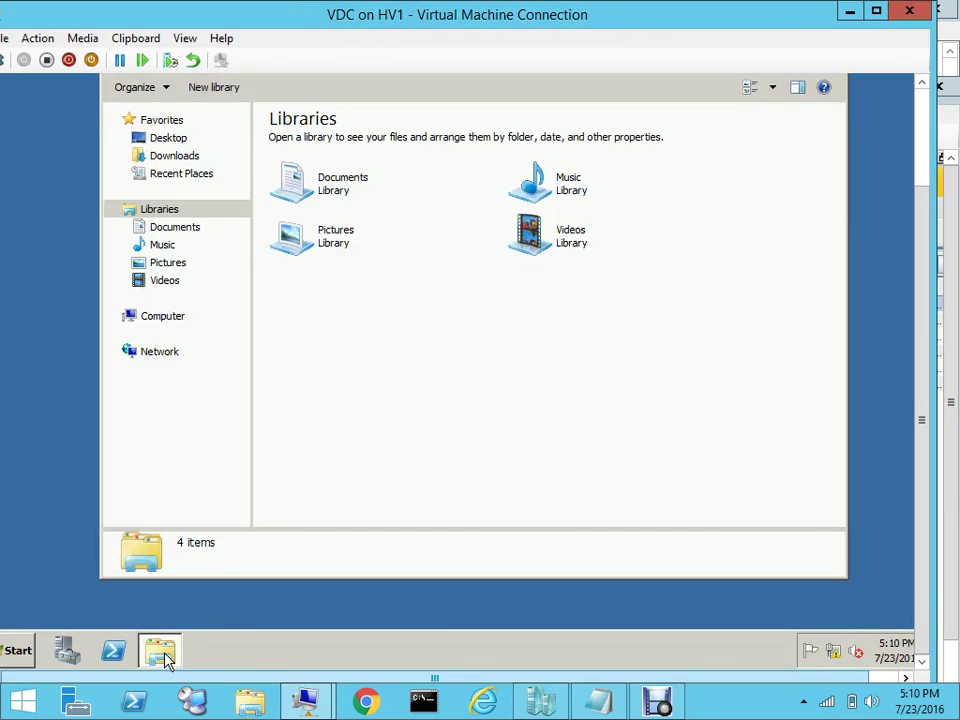
pyautogui.click(160, 320)
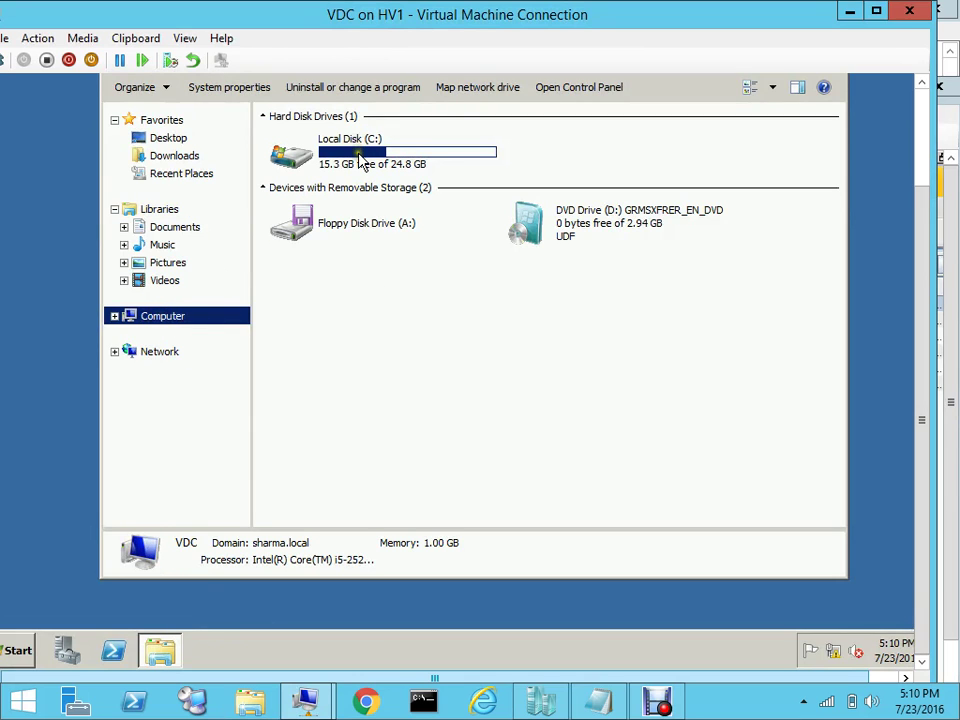
pyautogui.doubleClick(362, 162)
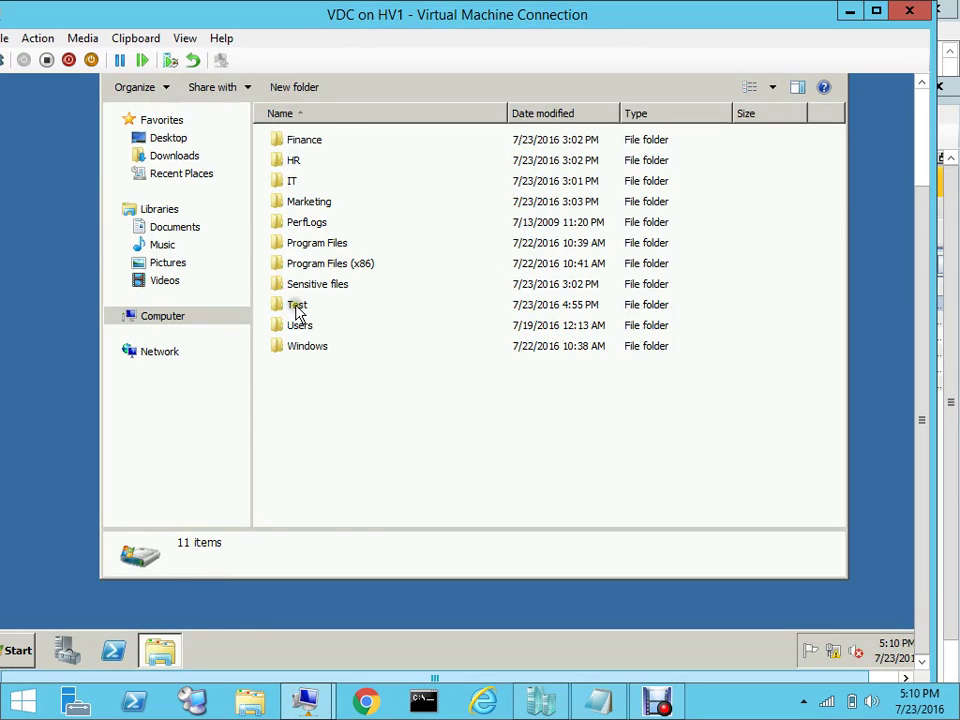
pyautogui.doubleClick(295, 307)
pyautogui.doubleClick(348, 147)
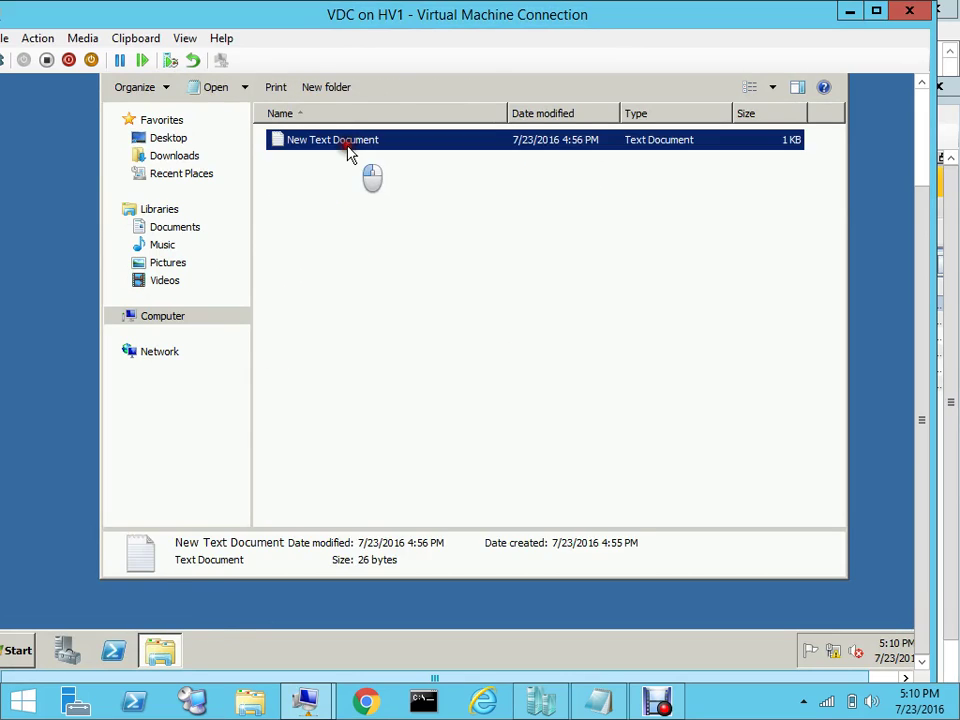
pyautogui.click(922, 152)
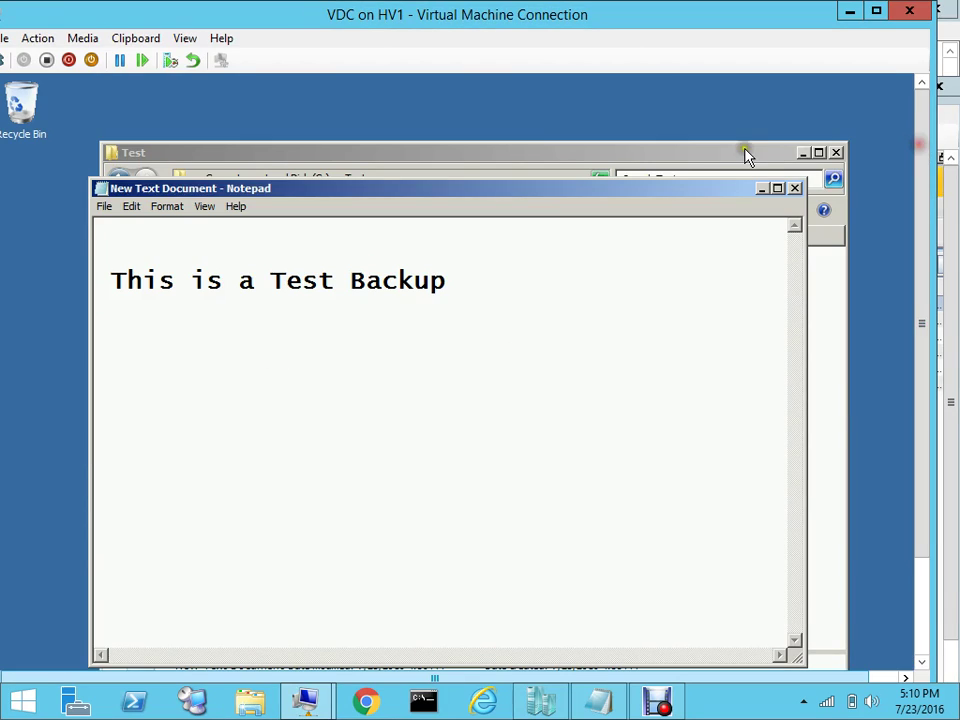
pyautogui.click(793, 187)
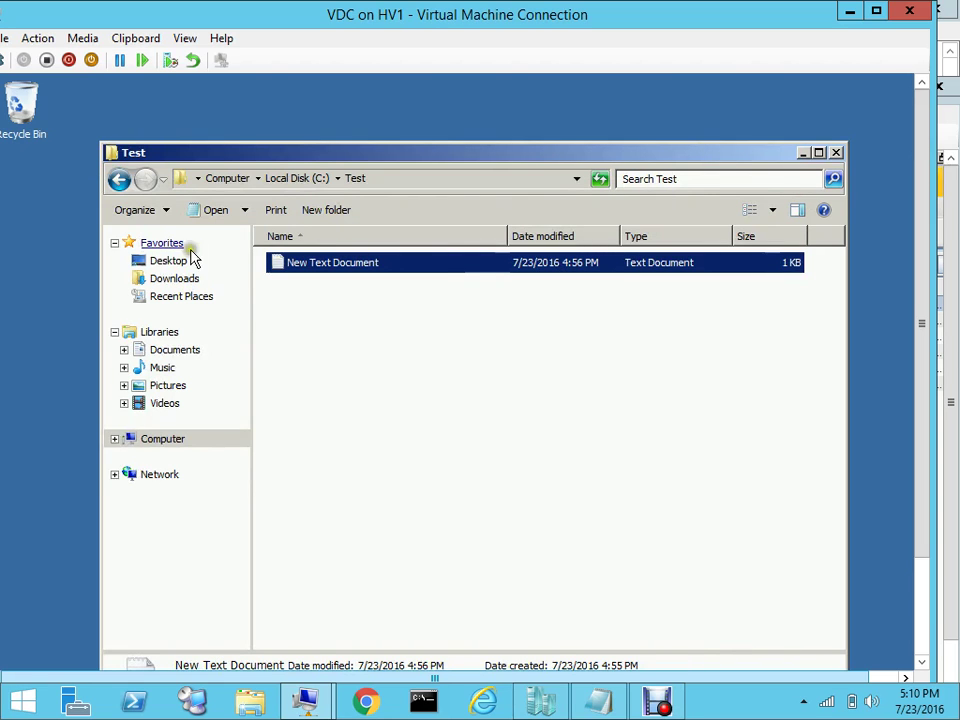
# - Delete the Test folder from VDC's Local Disk (C:)
pyautogui.click(119, 180)
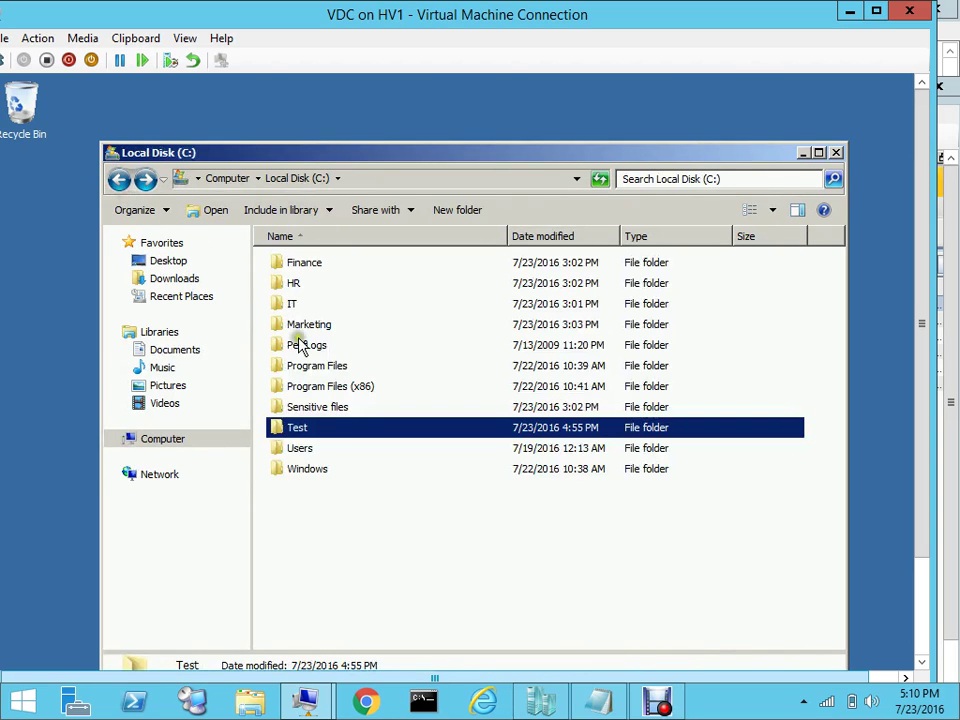
pyautogui.rightClick(328, 430)
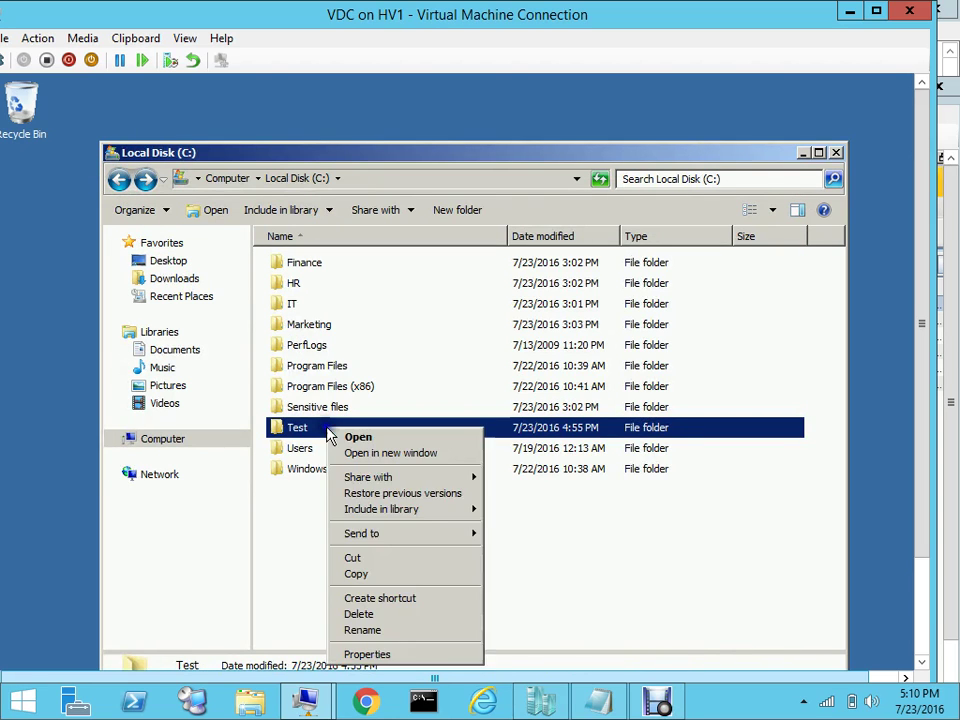
pyautogui.click(366, 614)
pyautogui.click(531, 492)
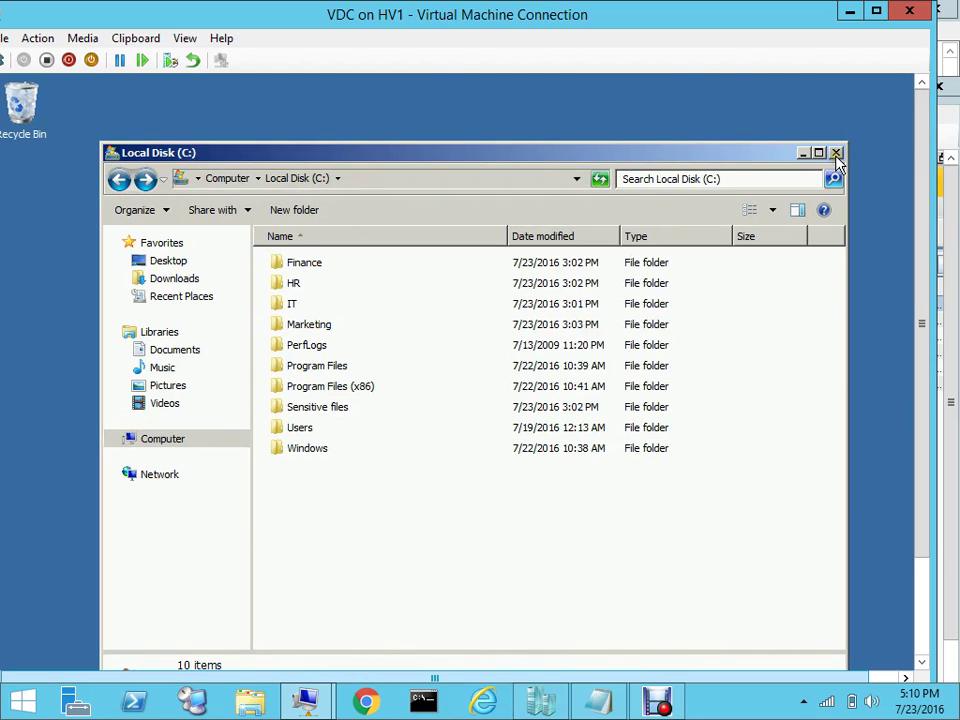
# - Empty the Recycle Bin on VDC so the Test folder is permanently deleted
pyautogui.click(24, 116)
pyautogui.rightClick(24, 116)
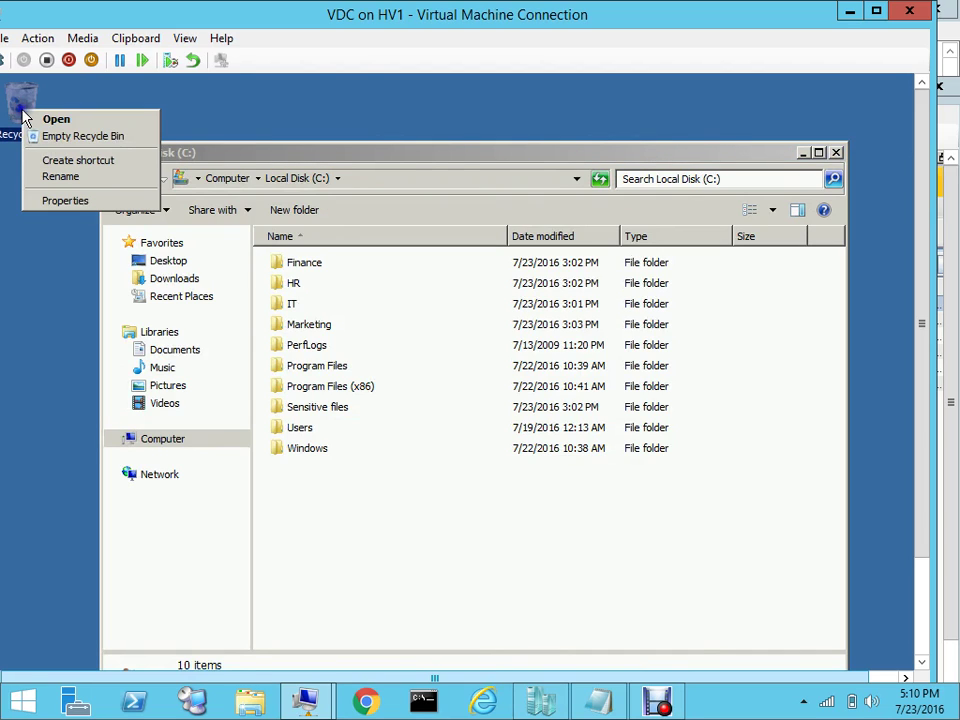
pyautogui.click(52, 137)
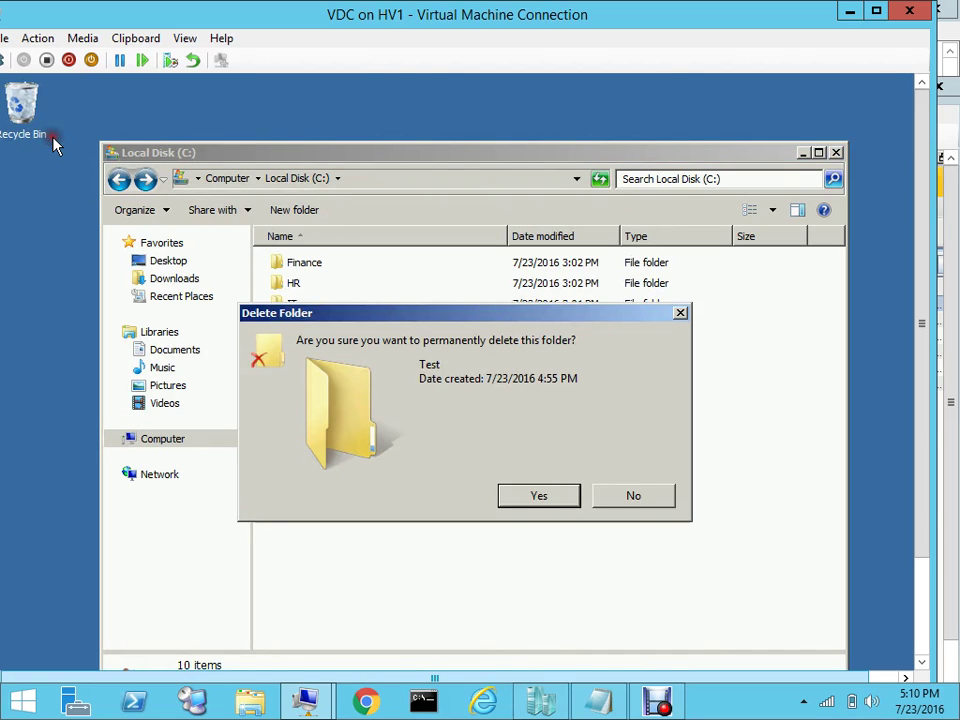
pyautogui.click(539, 495)
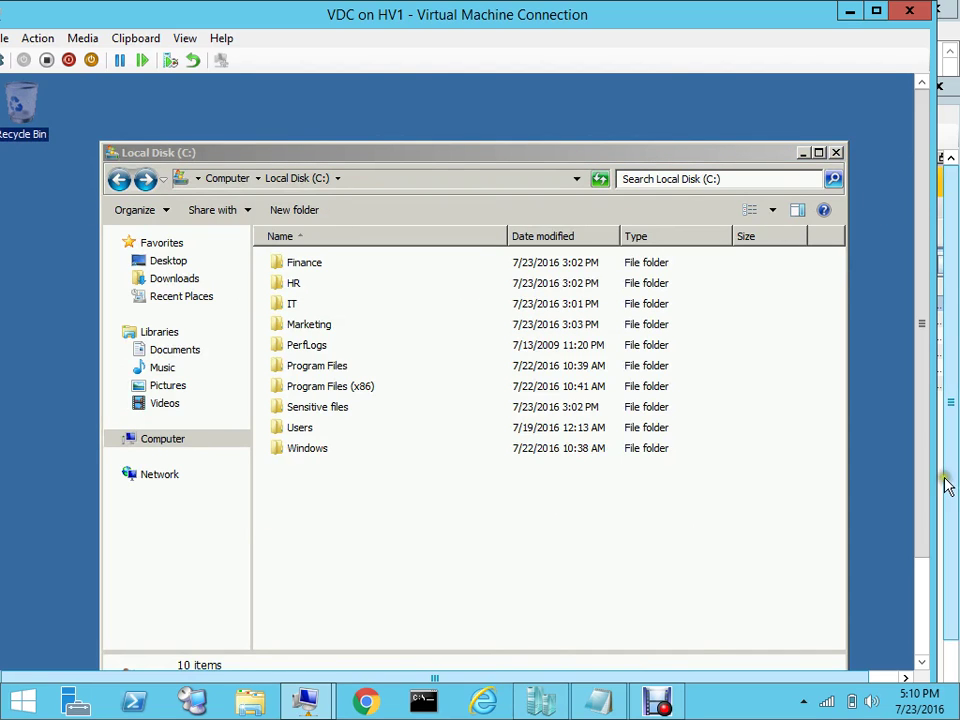
# - Switch back to the VNB virtual machine in full screen and open the file restore view of Backup, Archive, and Restore
pyautogui.moveTo(313, 706)
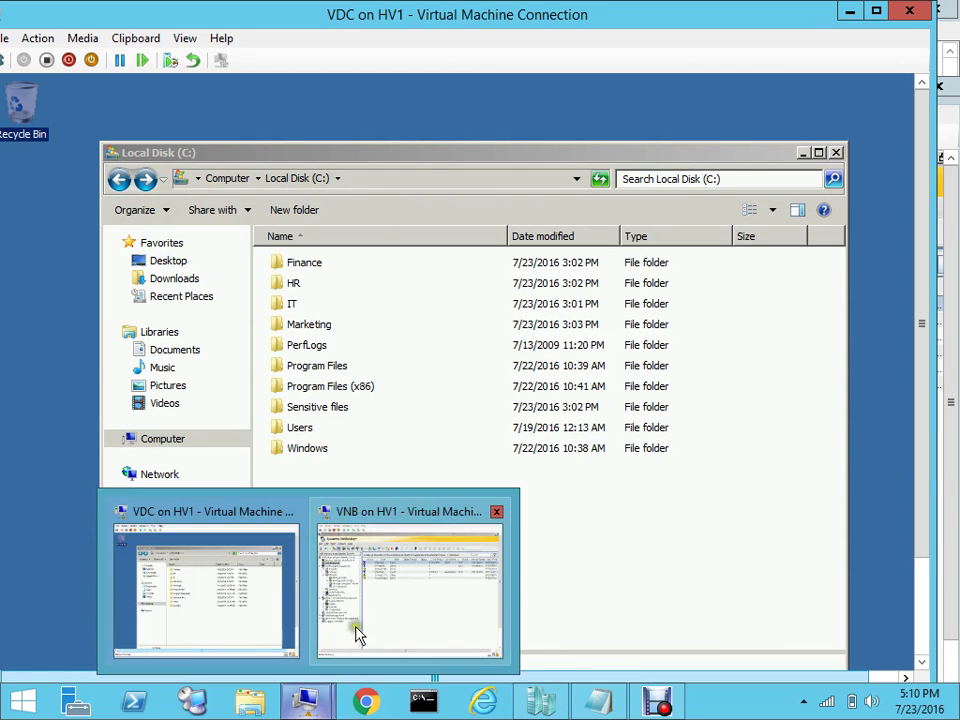
pyautogui.click(448, 596)
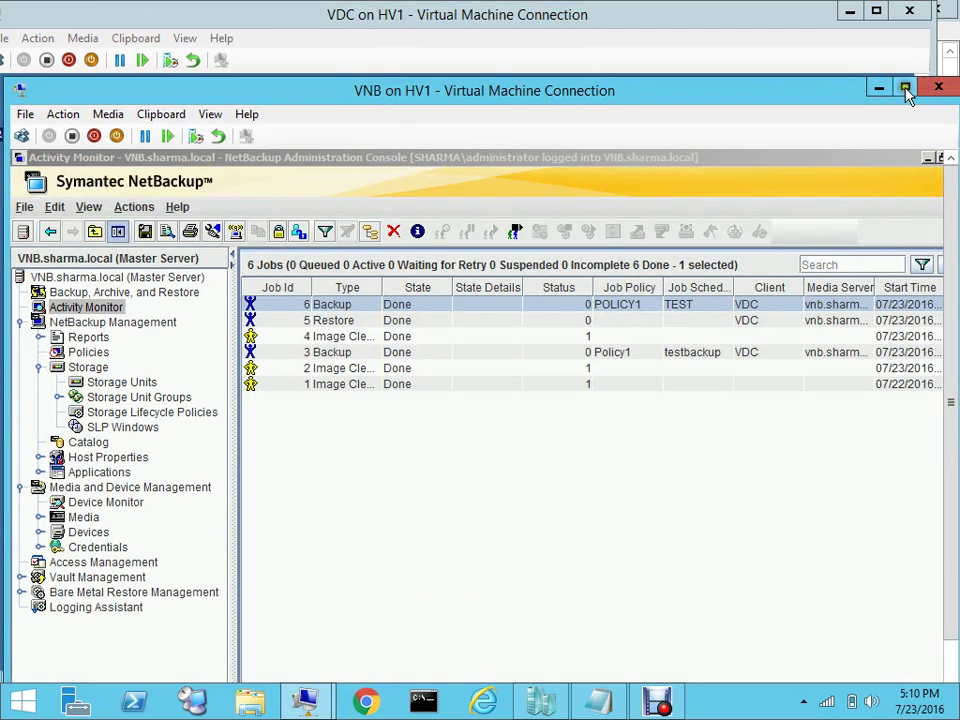
pyautogui.click(905, 88)
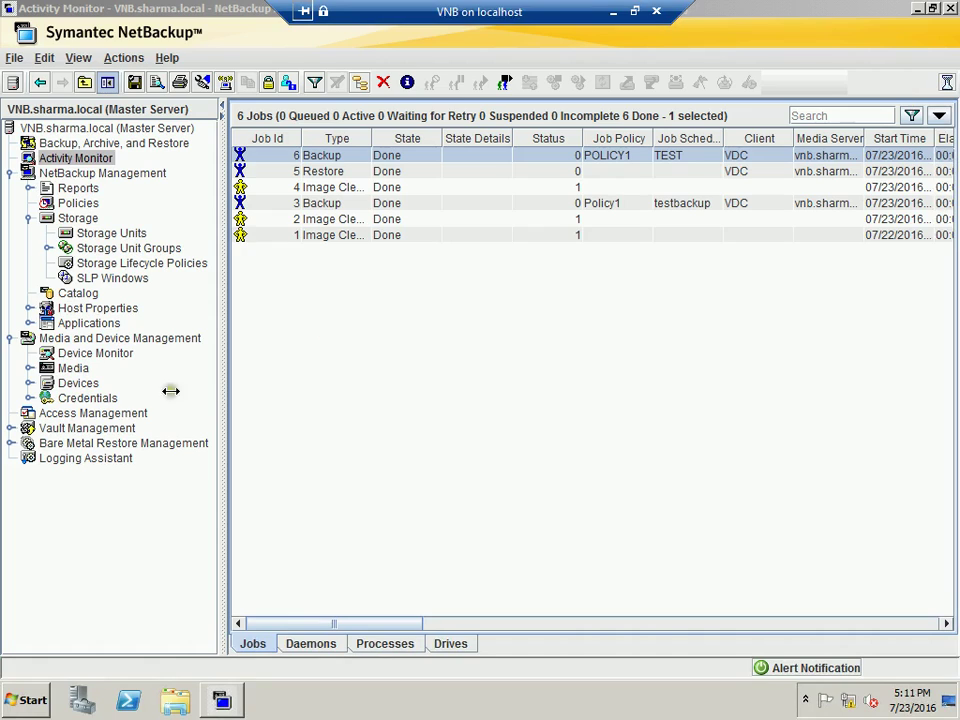
pyautogui.click(166, 147)
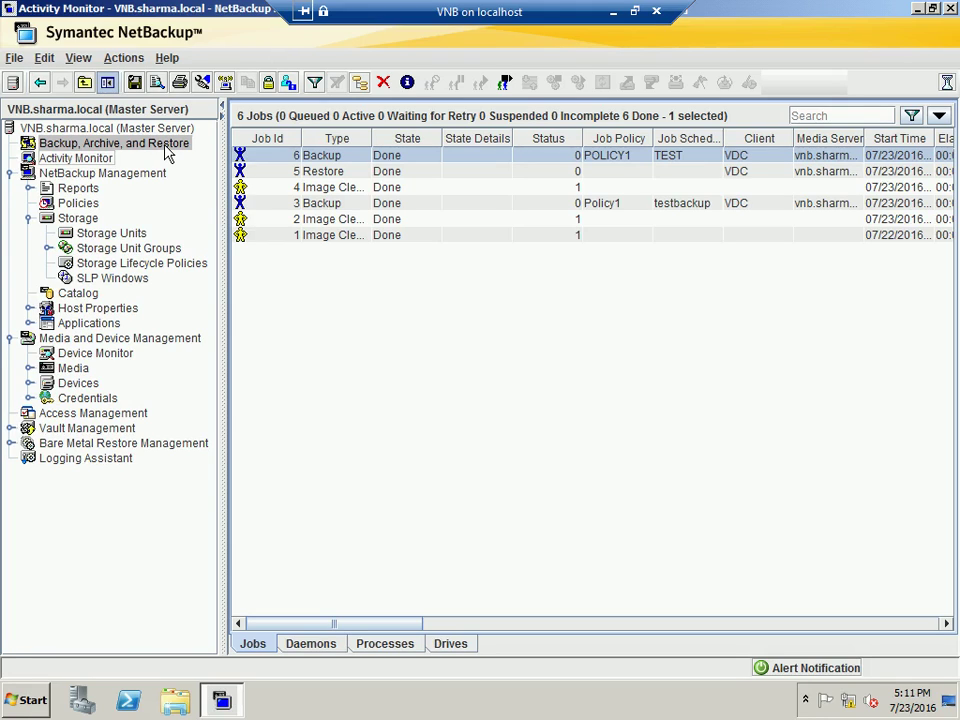
pyautogui.click(166, 146)
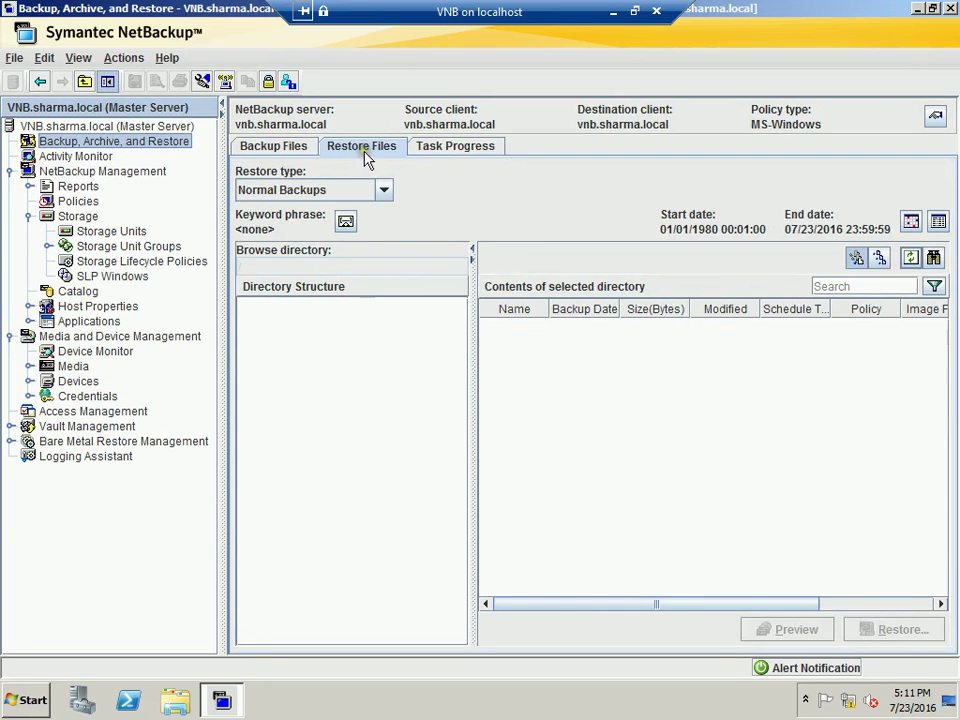
# - Specify VDC as both the source client and the destination client for restores
pyautogui.click(130, 60)
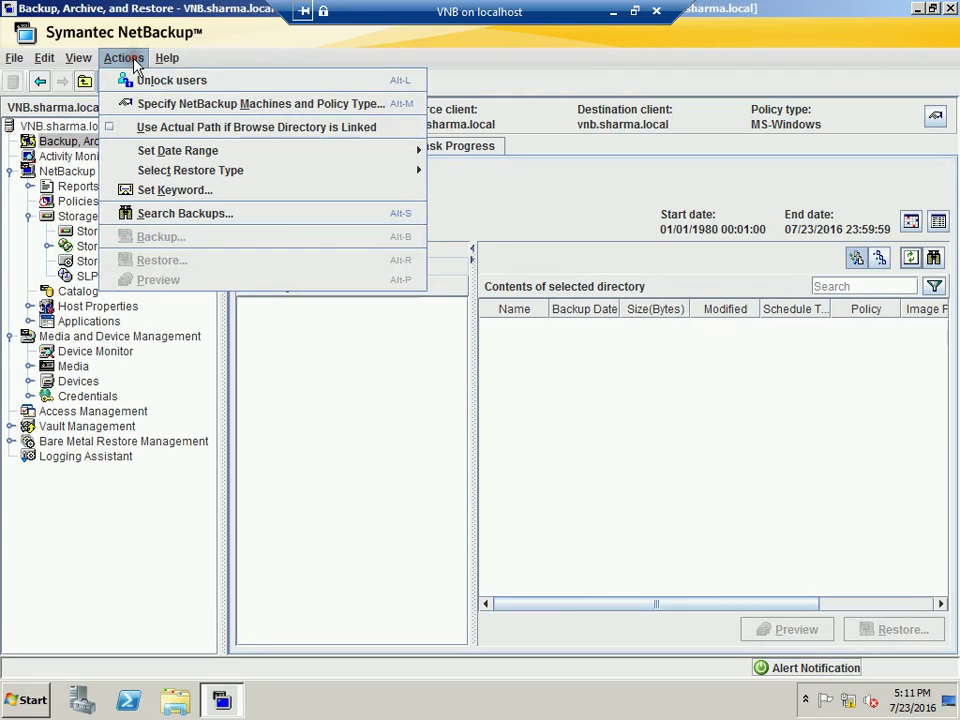
pyautogui.click(142, 108)
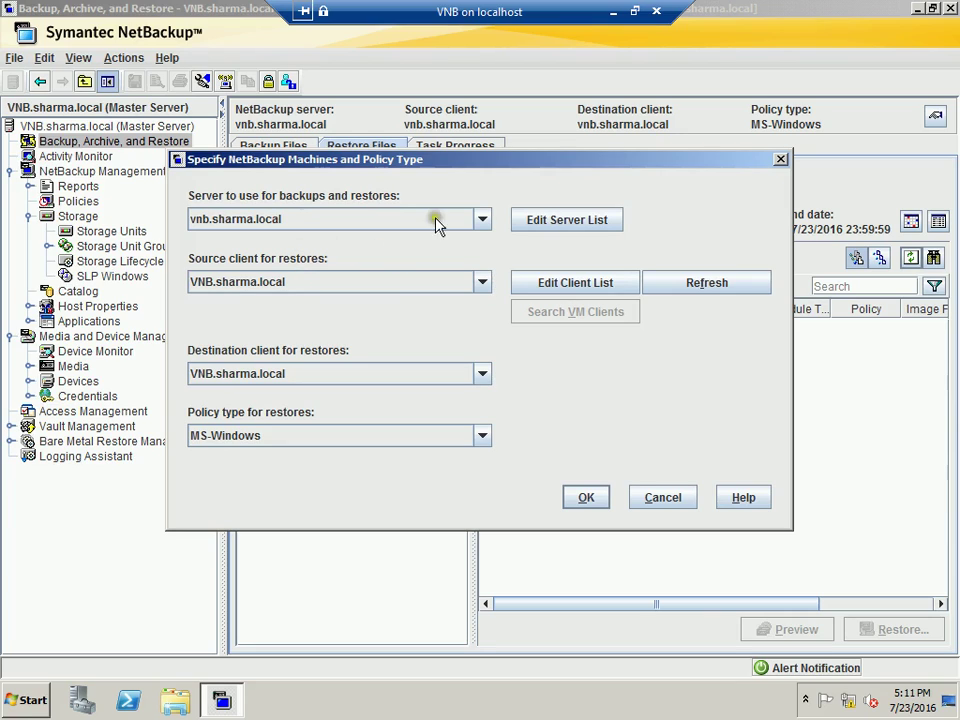
pyautogui.click(483, 281)
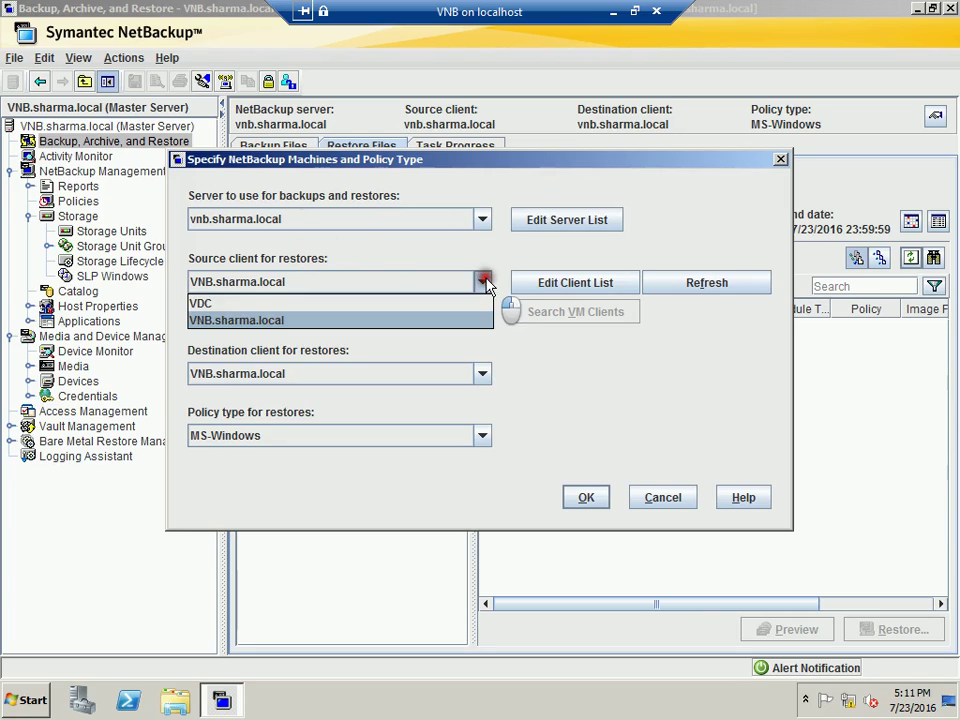
pyautogui.click(435, 304)
pyautogui.click(482, 374)
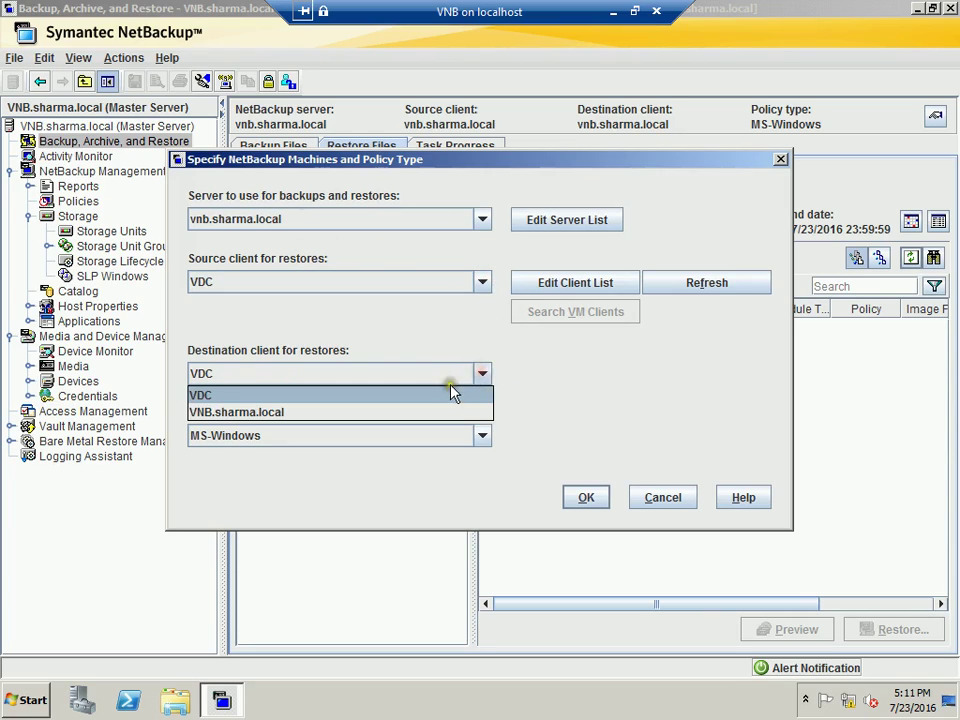
pyautogui.click(448, 396)
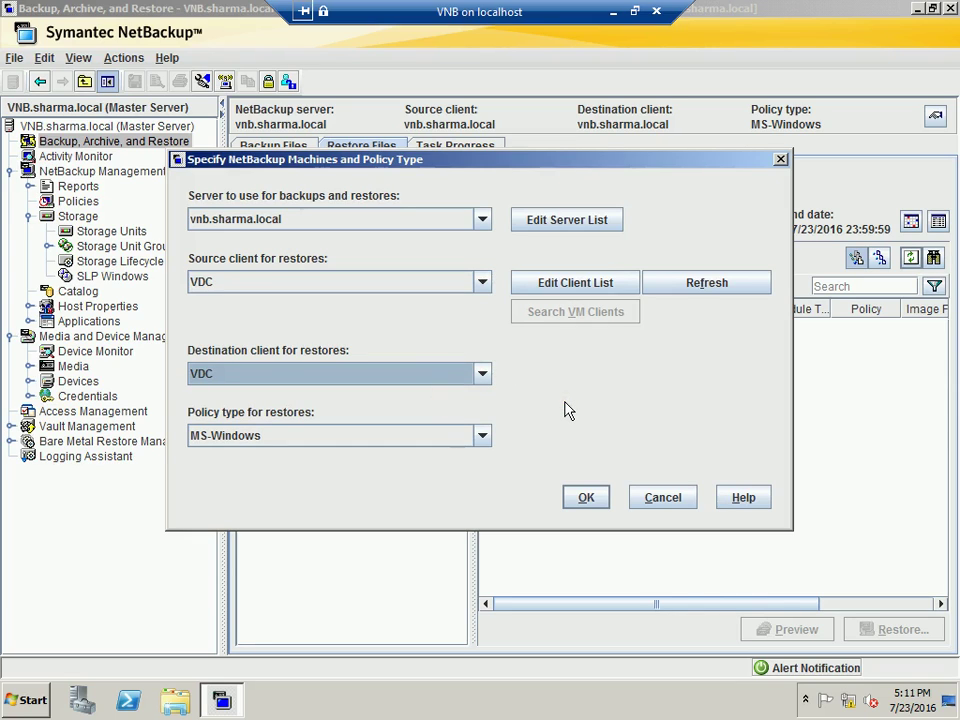
pyautogui.click(585, 497)
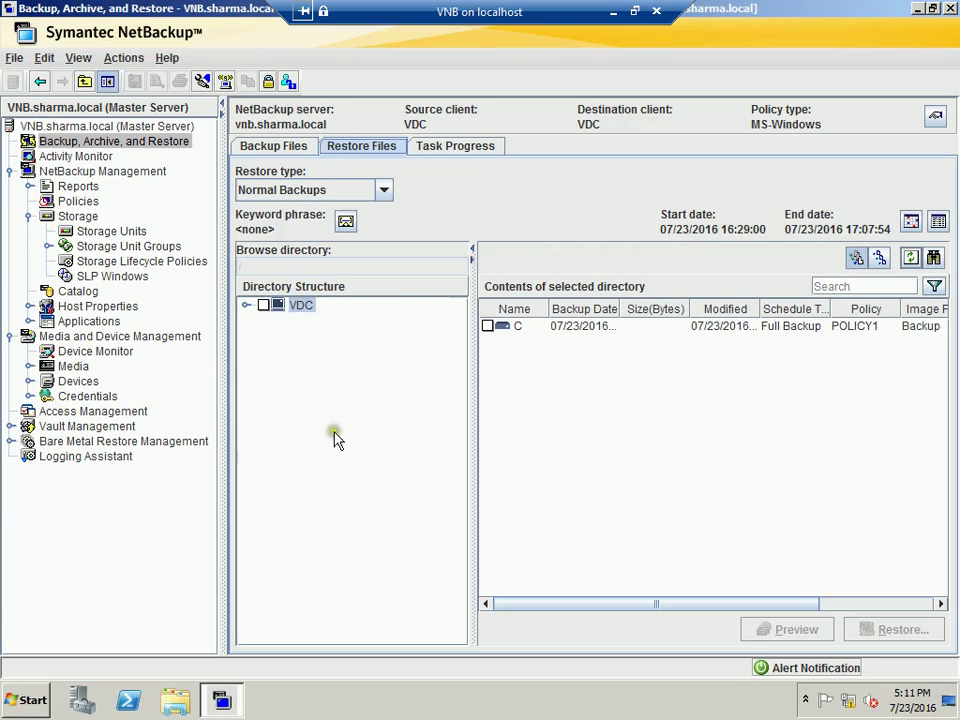
# - Expand VDC's C drive in the backed-up directory structure and mark the Test folder for restore
pyautogui.click(246, 306)
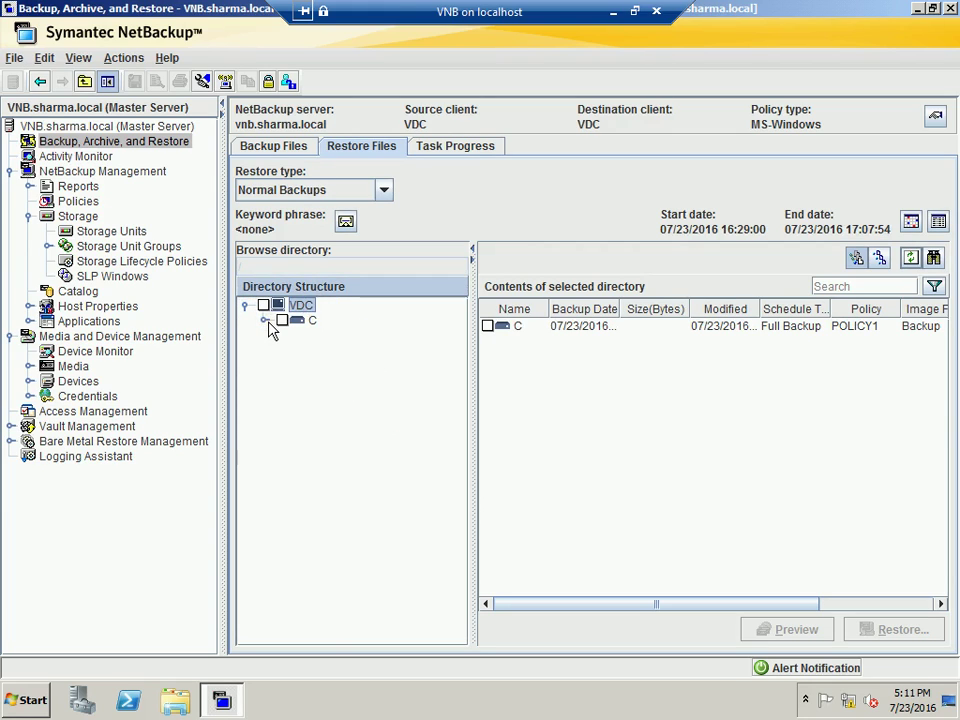
pyautogui.click(266, 321)
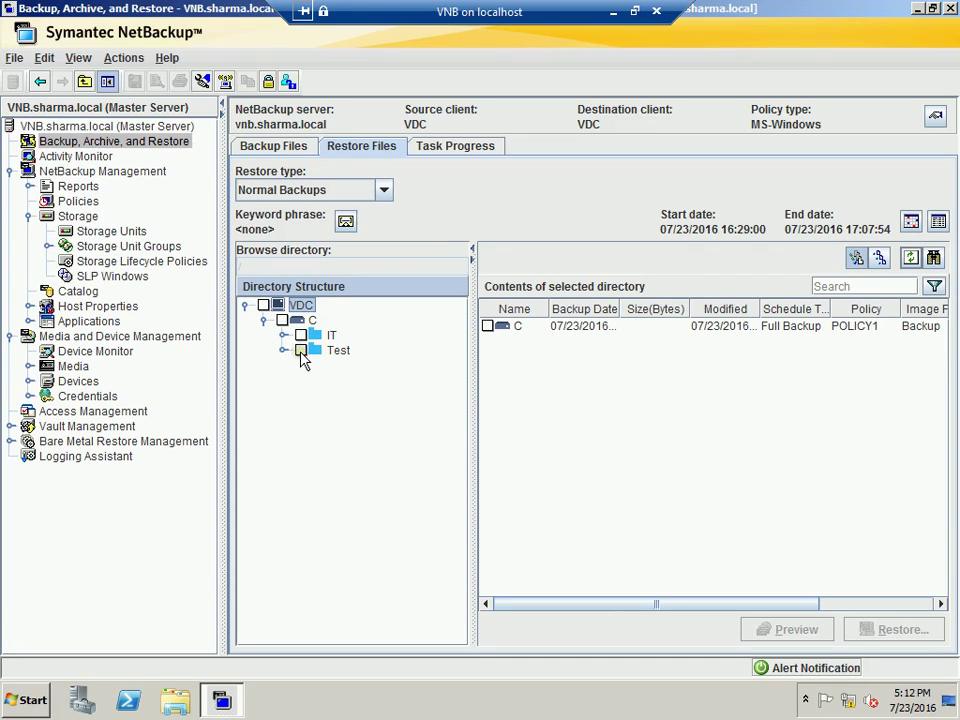
pyautogui.click(285, 350)
pyautogui.click(302, 351)
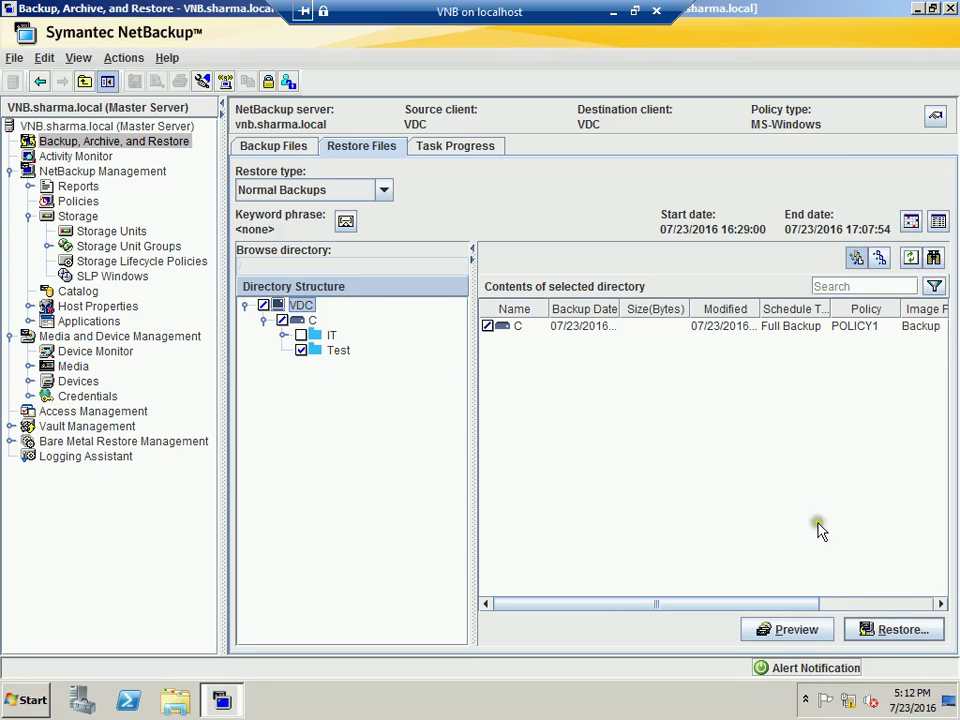
# - Start restoring C:\Test to its original location and open the restore's task progress
pyautogui.click(902, 632)
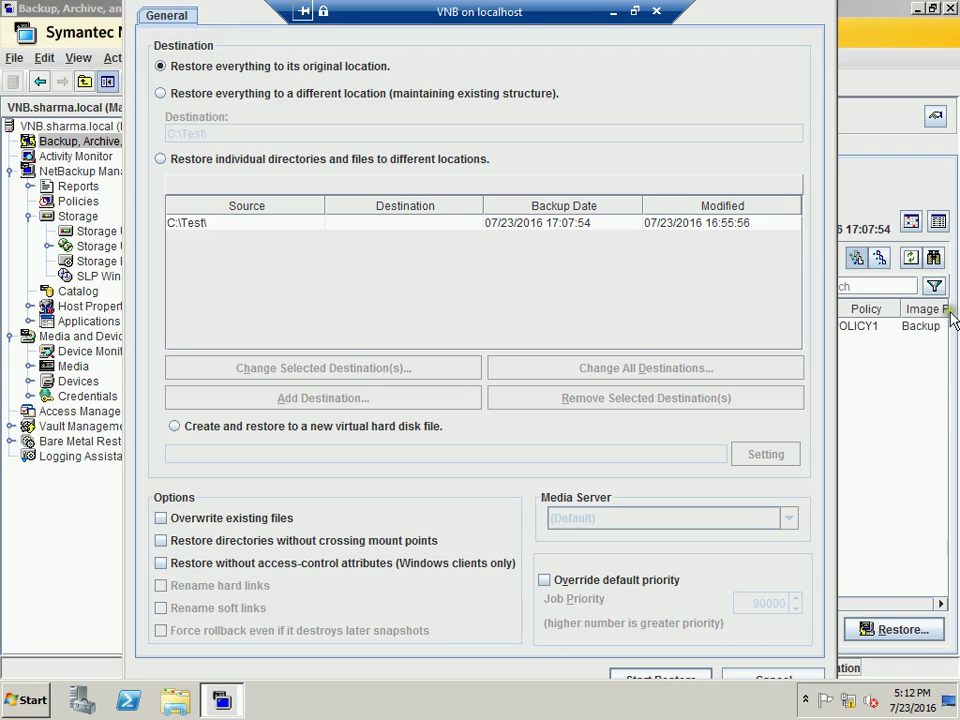
pyautogui.click(634, 11)
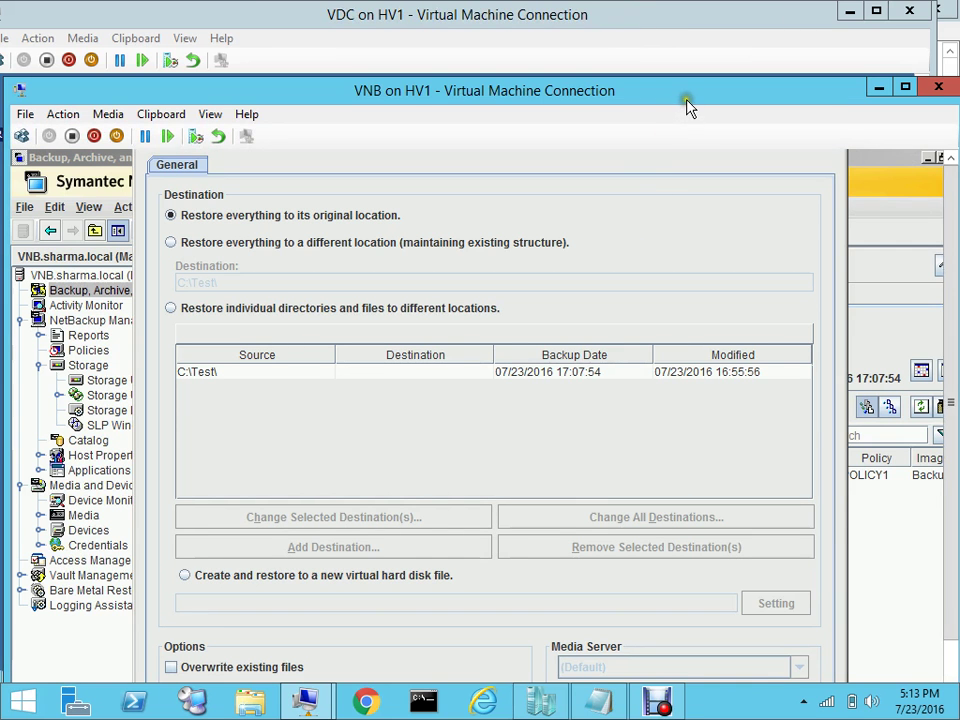
pyautogui.click(686, 58)
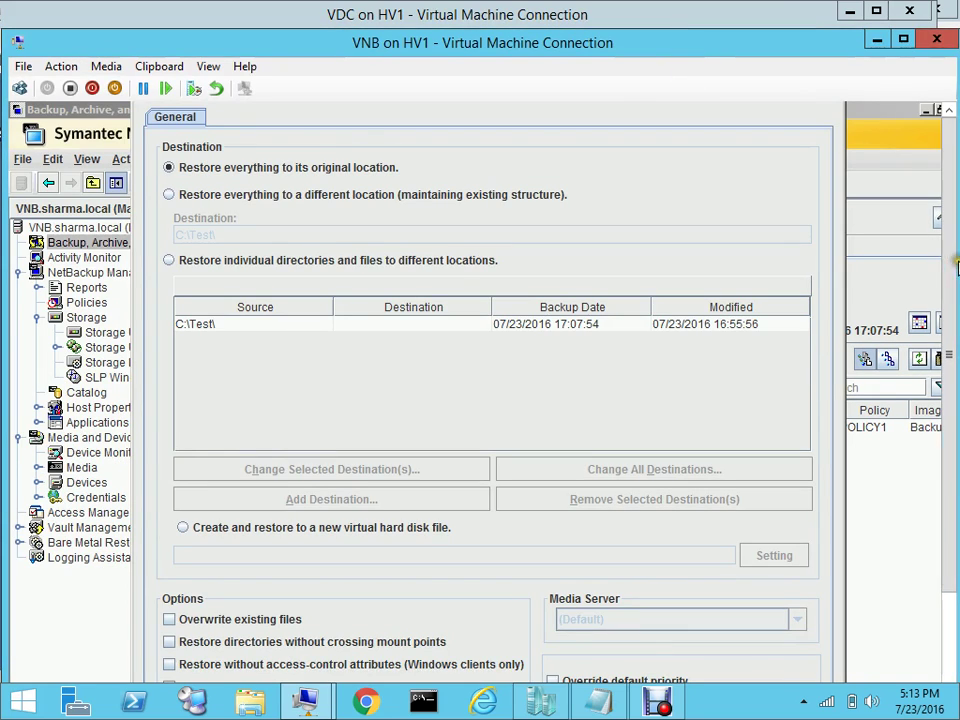
pyautogui.moveTo(952, 312); pyautogui.dragTo(955, 425)
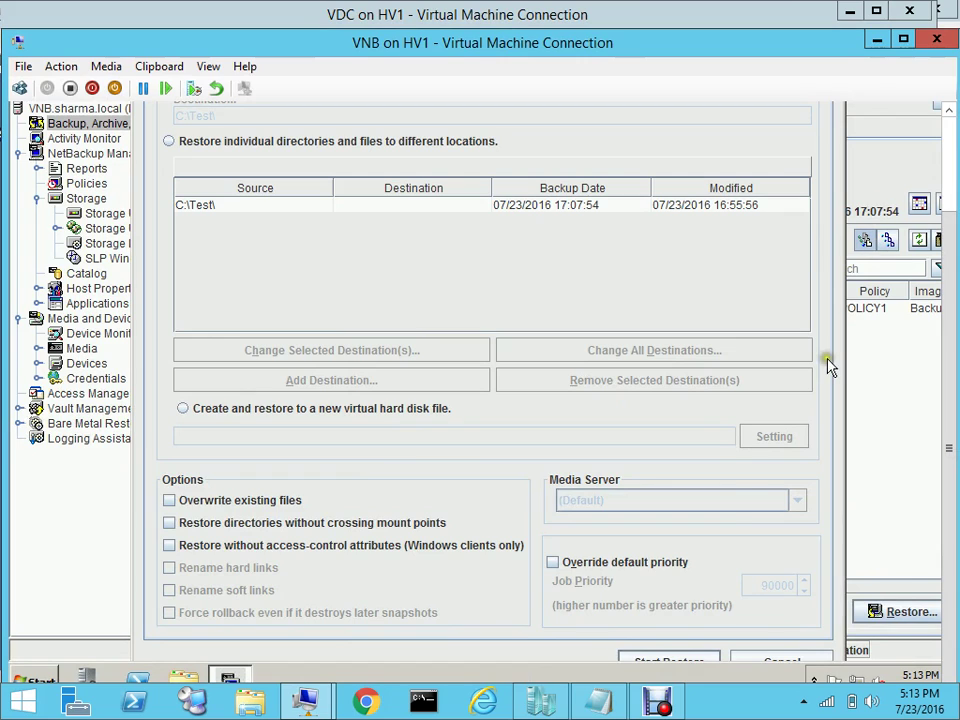
pyautogui.click(693, 658)
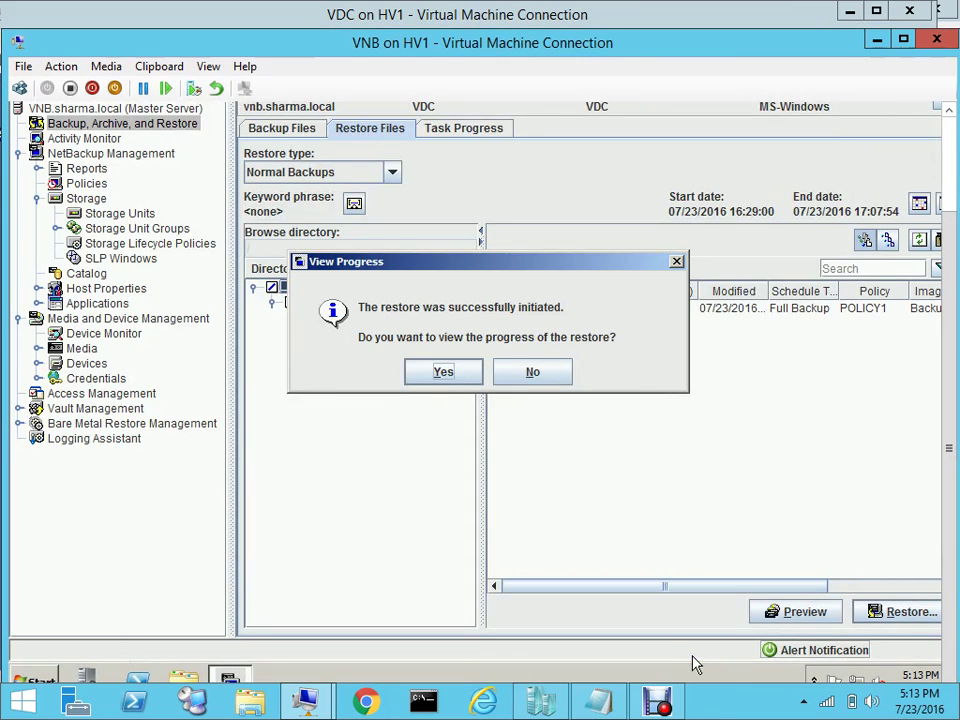
pyautogui.click(456, 380)
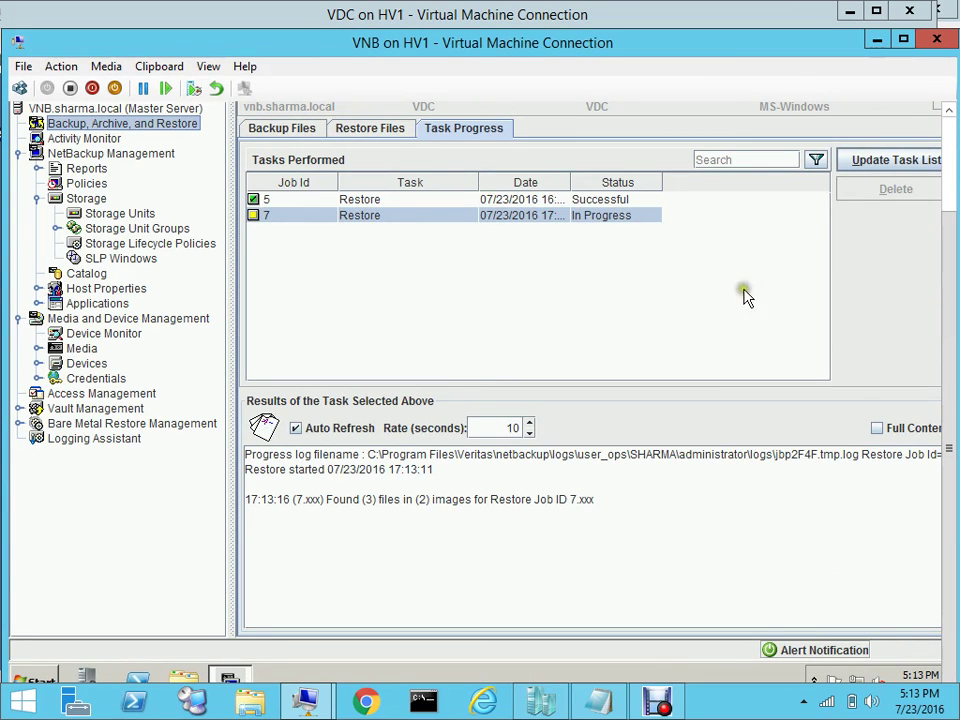
# - Open the Activity Monitor's job list on the VNB master server and show the virtual machine in full screen
pyautogui.scroll(3, 951, 175)
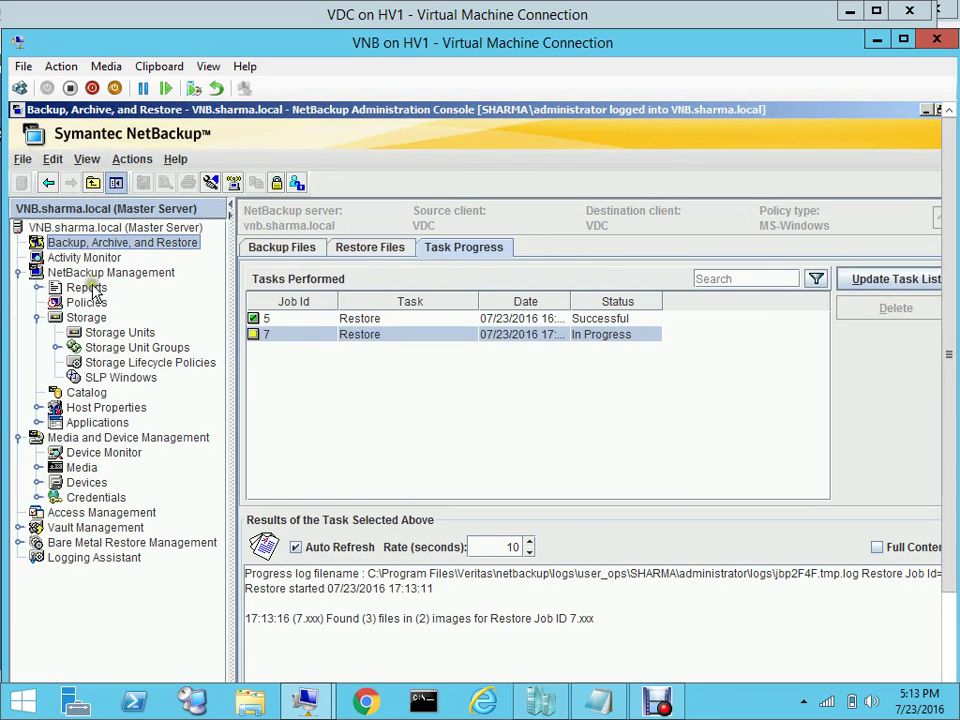
pyautogui.click(112, 258)
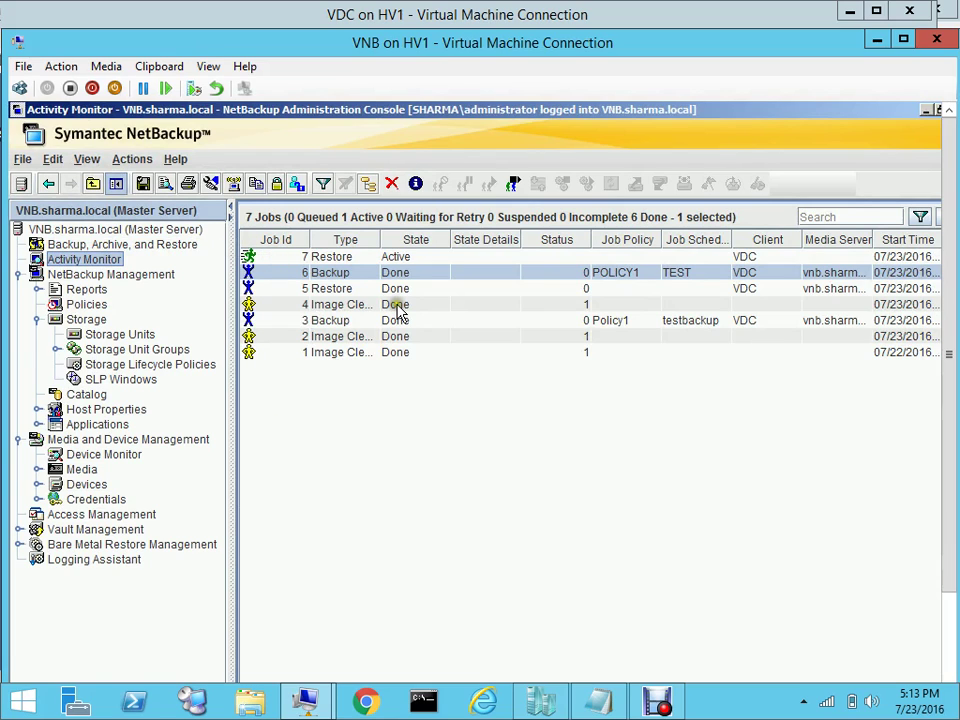
pyautogui.click(904, 42)
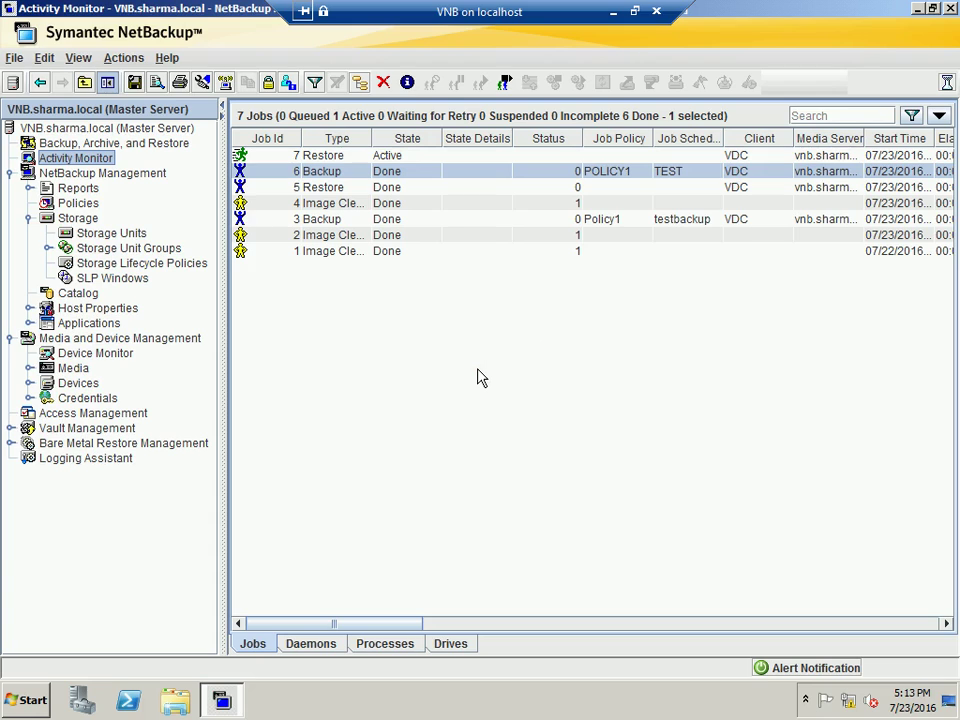
# - Check the detailed status of restore job 7 for VDC and close the job details
pyautogui.click(335, 156)
pyautogui.doubleClick(335, 156)
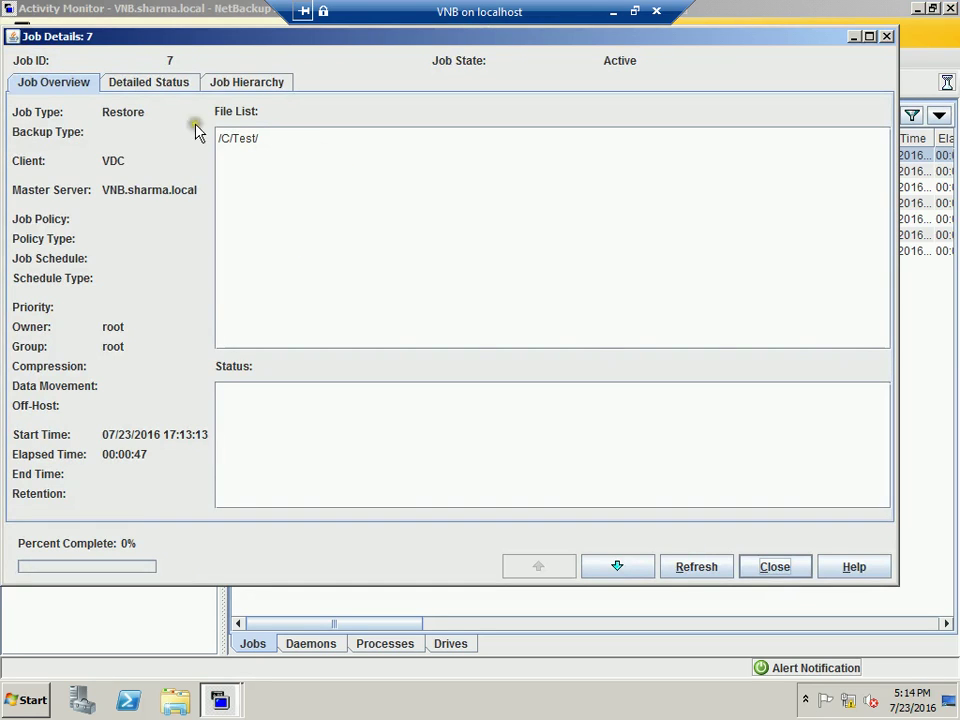
pyautogui.click(188, 90)
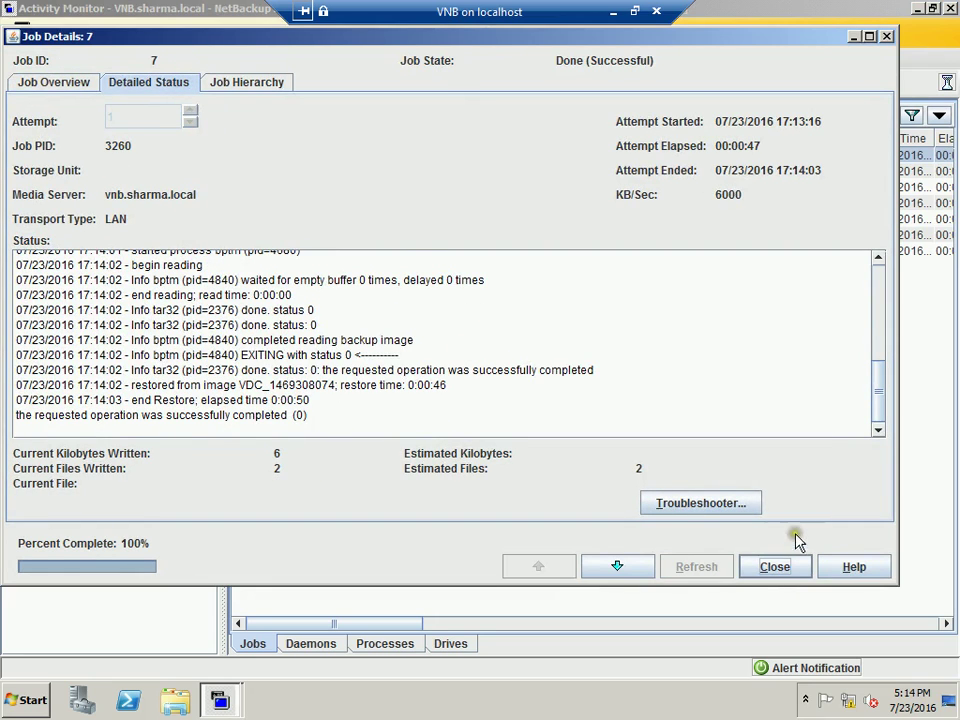
pyautogui.click(791, 567)
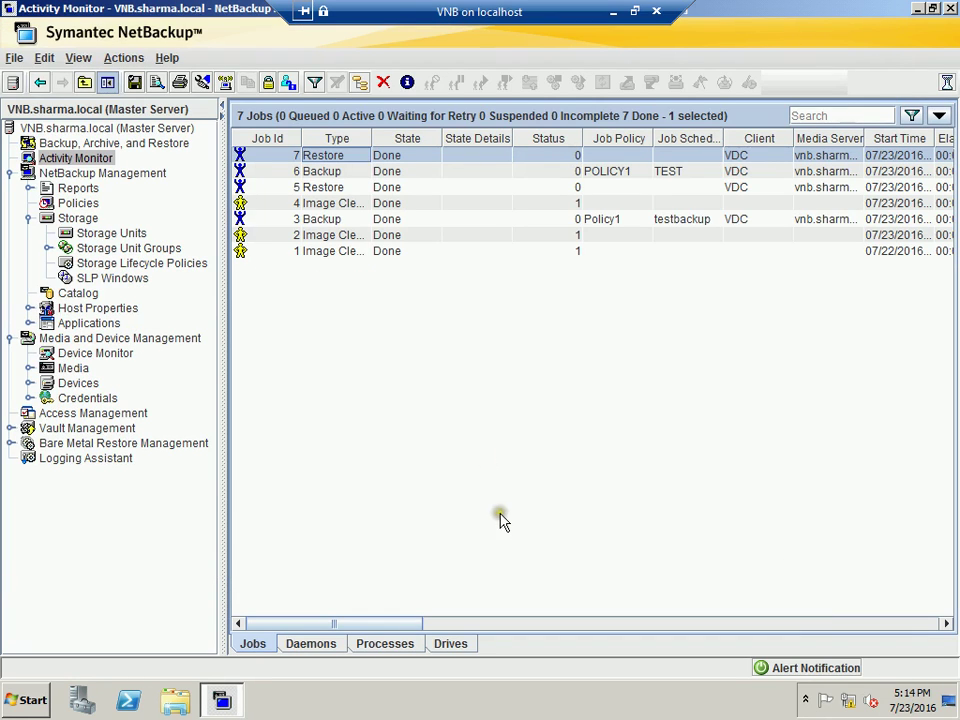
# - Switch to the VDC virtual machine, check the contents of New Text Document in C:\Test, and close the document and folder window
pyautogui.click(634, 11)
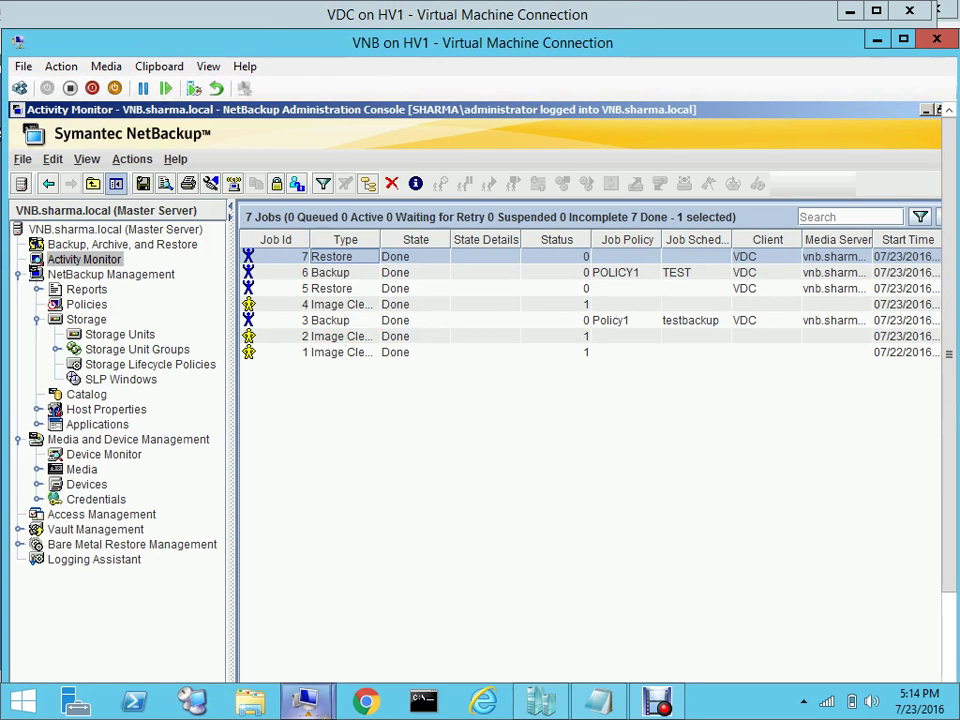
pyautogui.moveTo(305, 700)
pyautogui.click(254, 642)
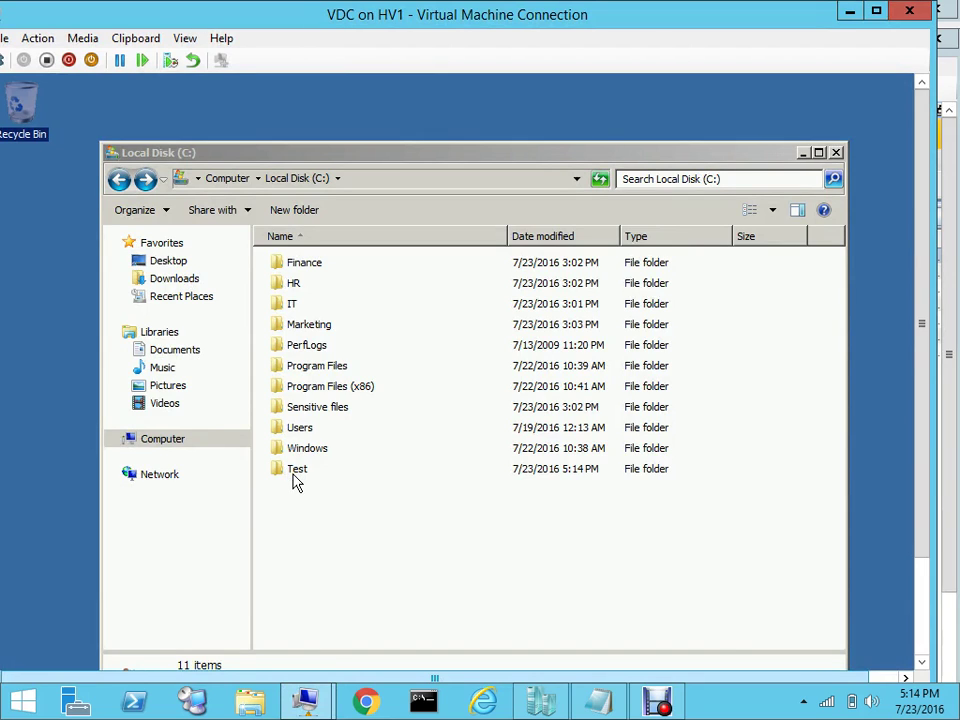
pyautogui.doubleClick(294, 472)
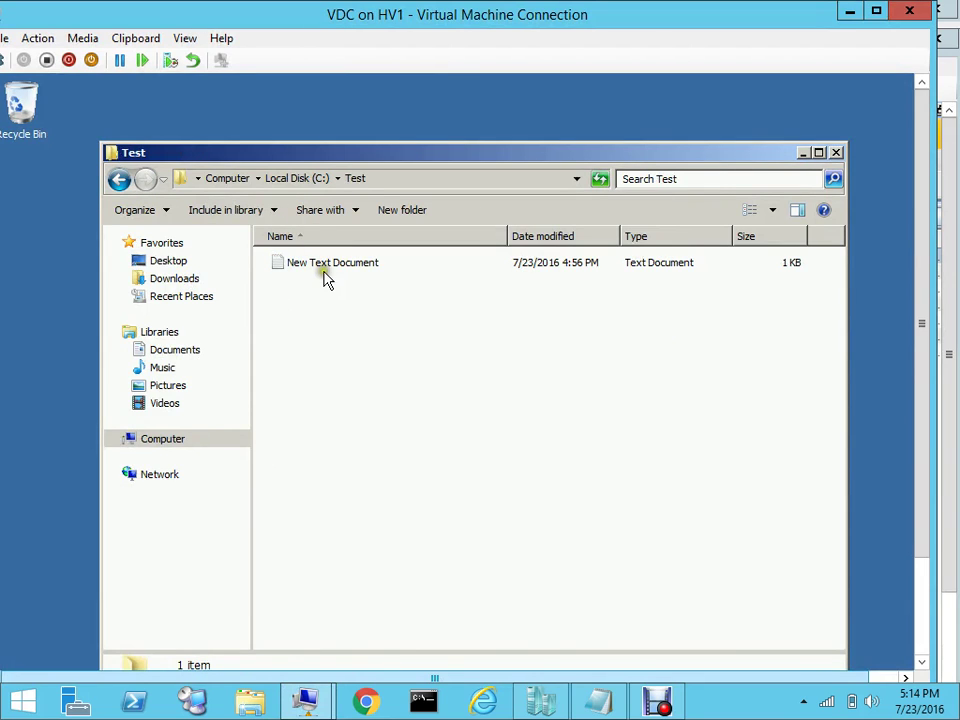
pyautogui.doubleClick(323, 272)
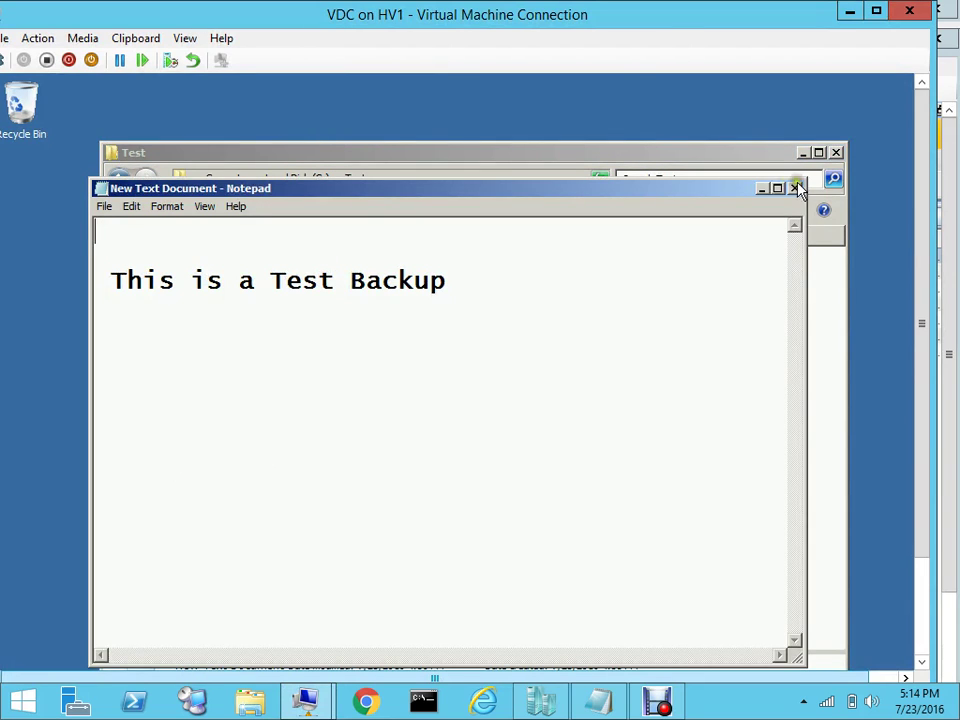
pyautogui.click(795, 188)
pyautogui.click(837, 152)
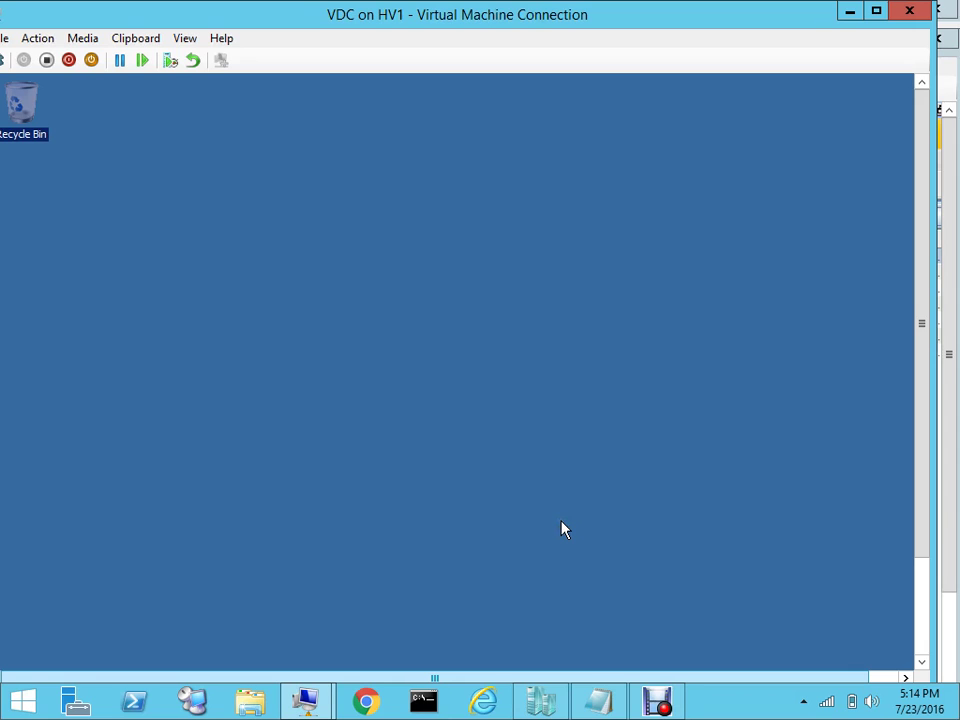
pyautogui.click(657, 700)
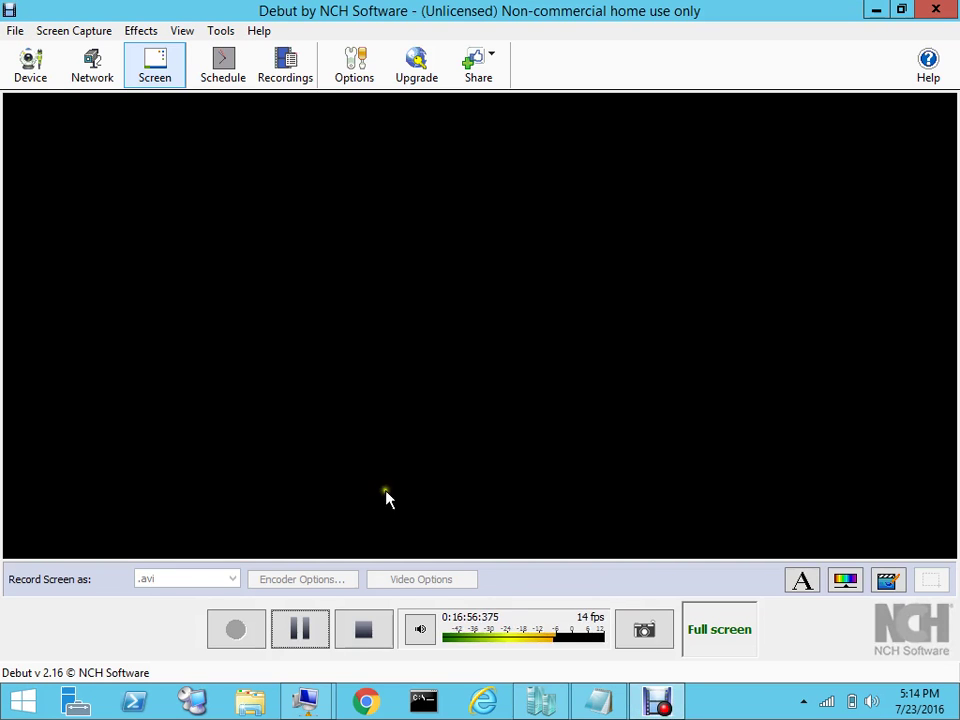